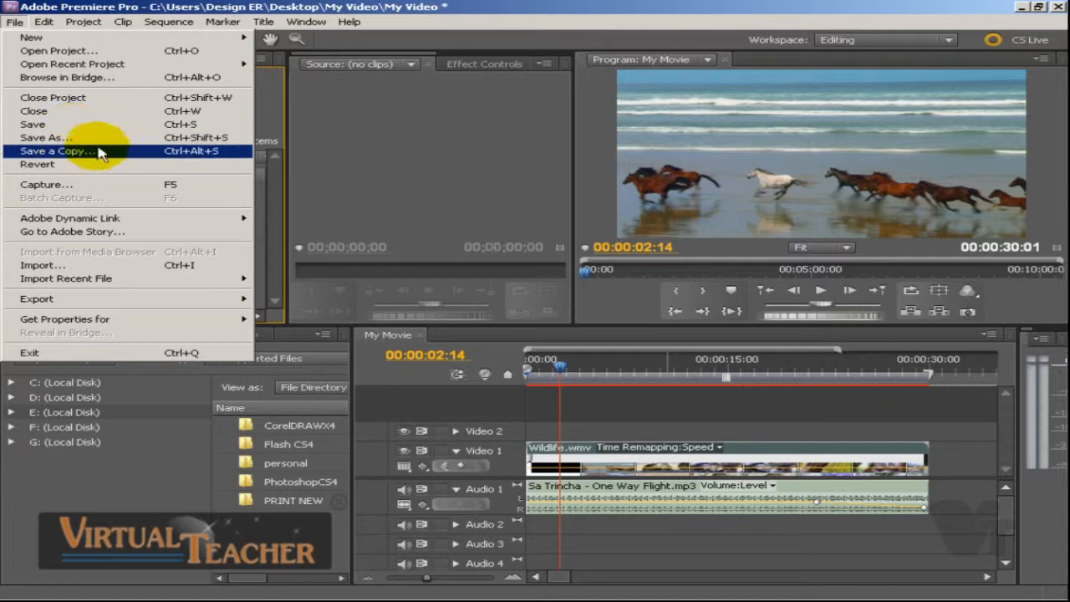
Move the My Movie playhead to 00:00:07:07 and check which export options are available while the Source monitor is active.
left_click(400, 172)
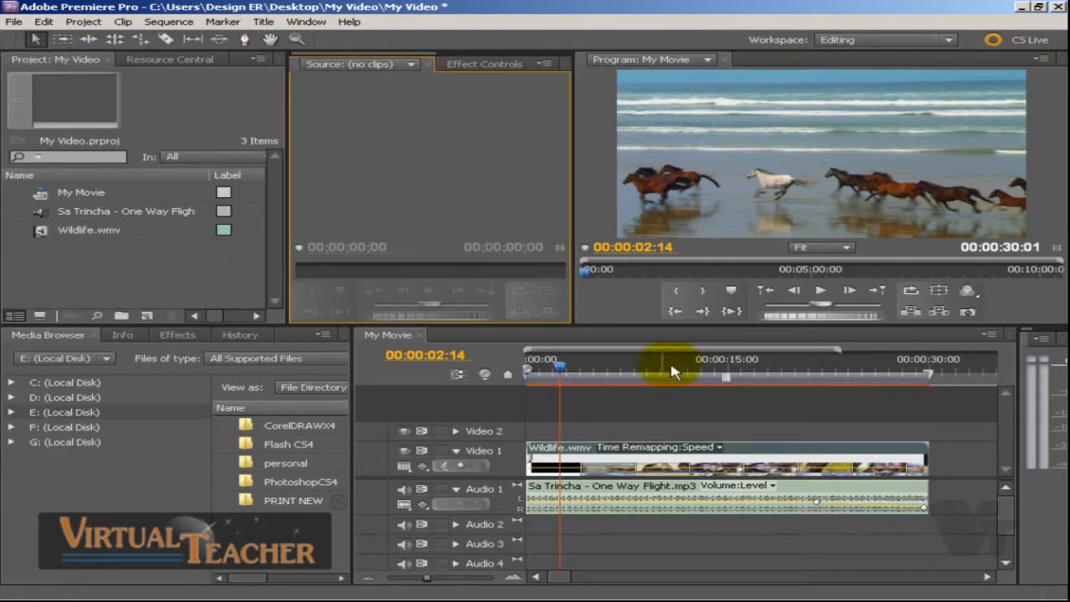
left_click(624, 366)
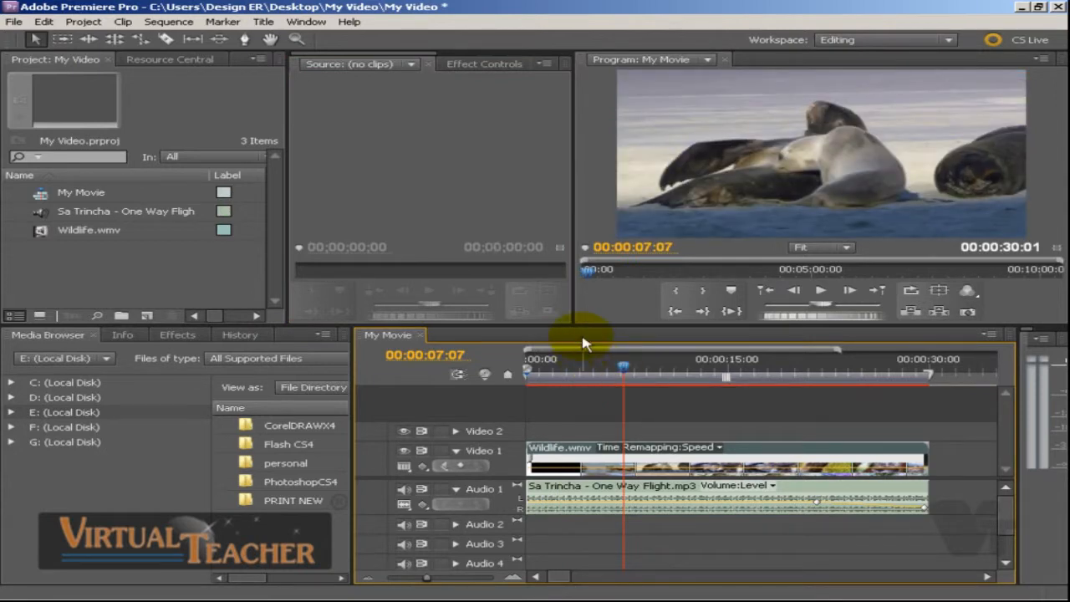
left_click(373, 168)
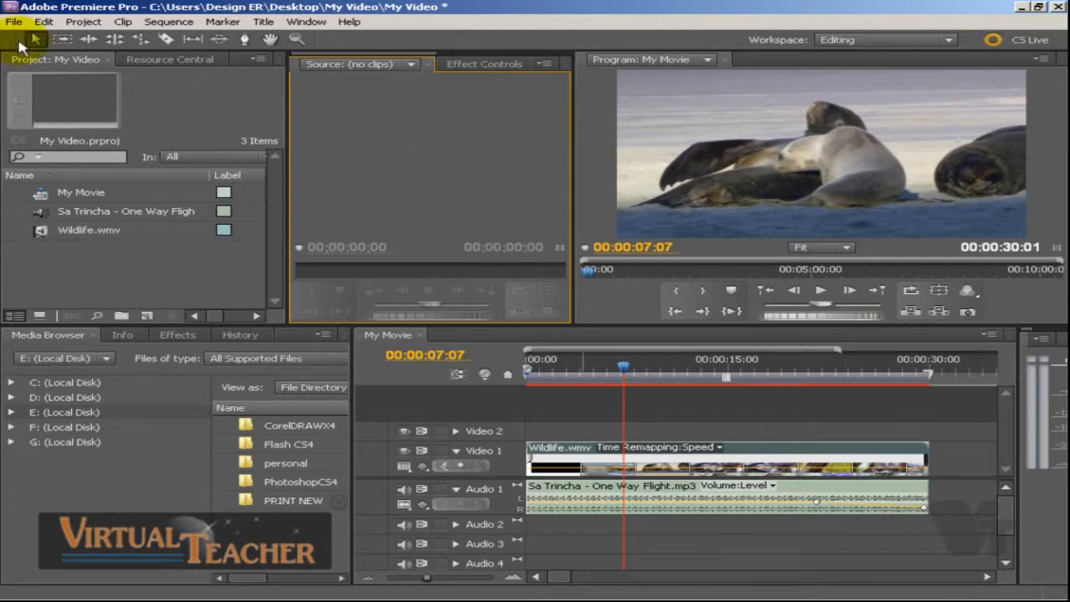
left_click(15, 22)
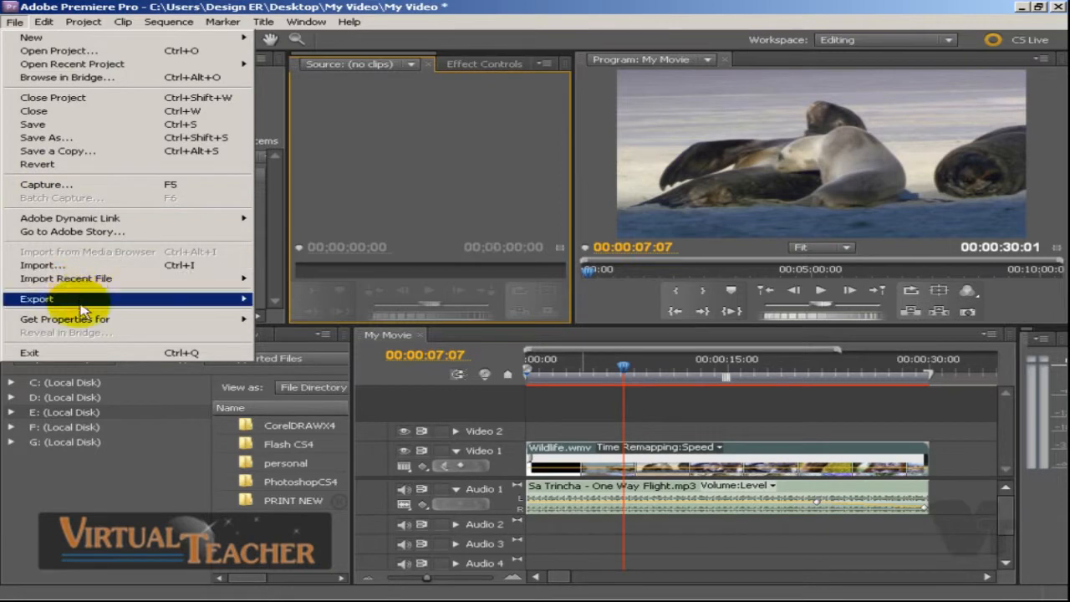
mouse_move(202, 304)
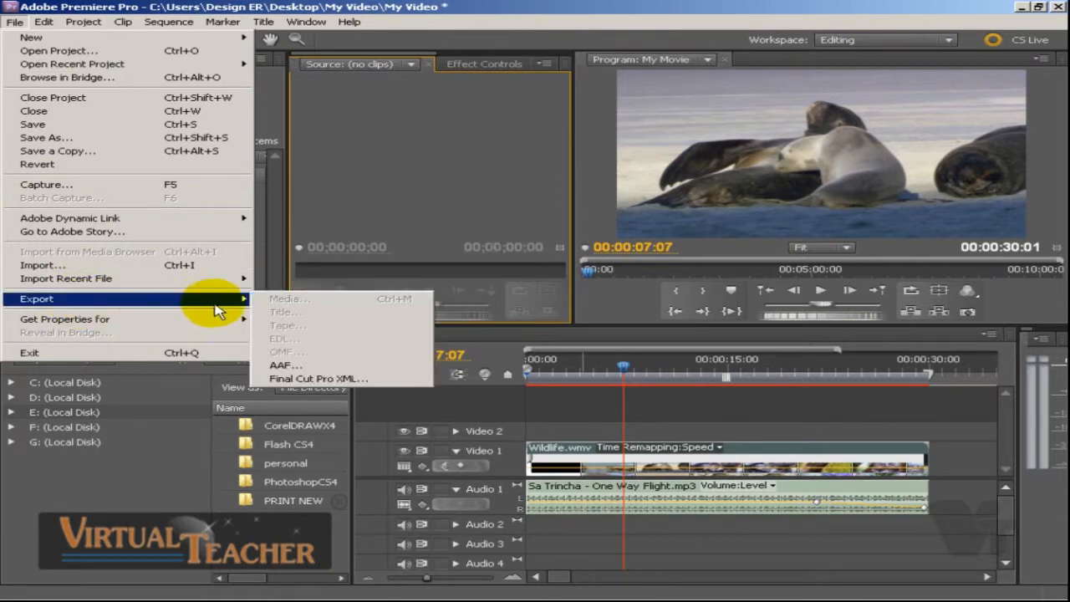
left_click(355, 219)
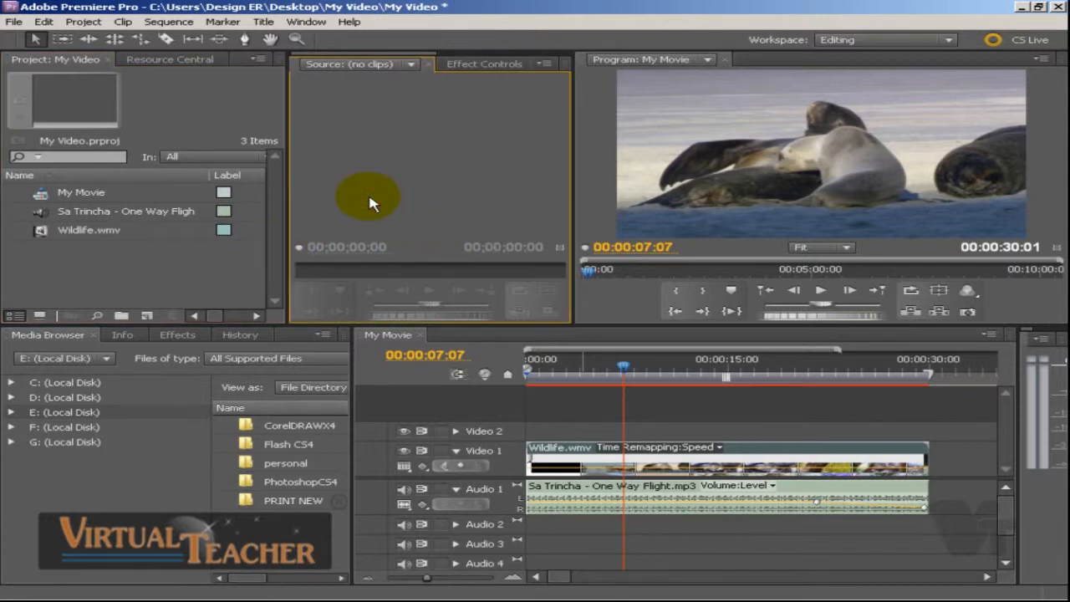
left_click(15, 23)
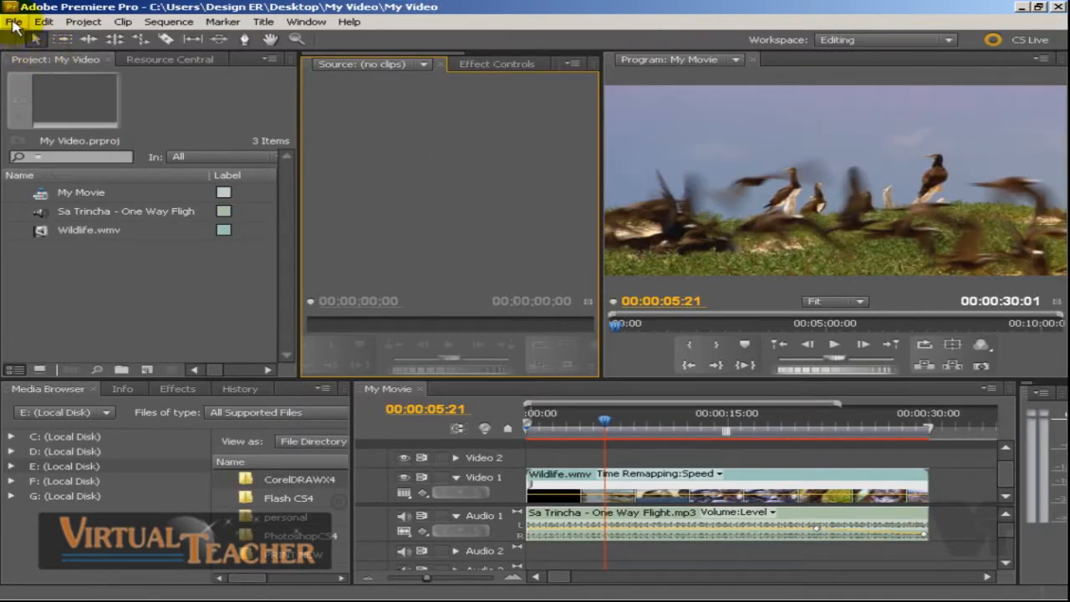
left_click(14, 23)
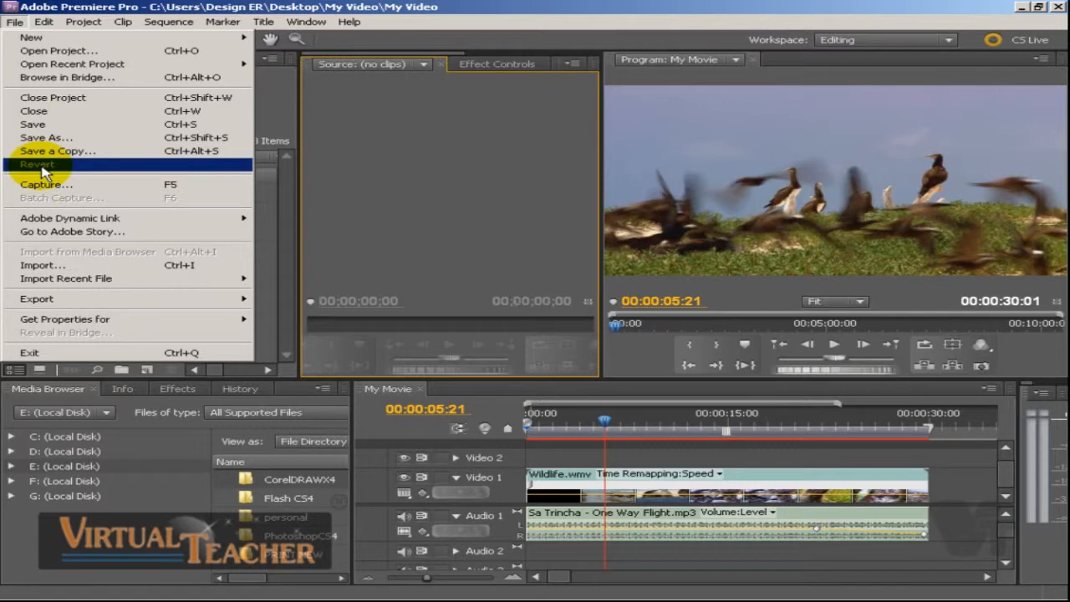
left_click(408, 186)
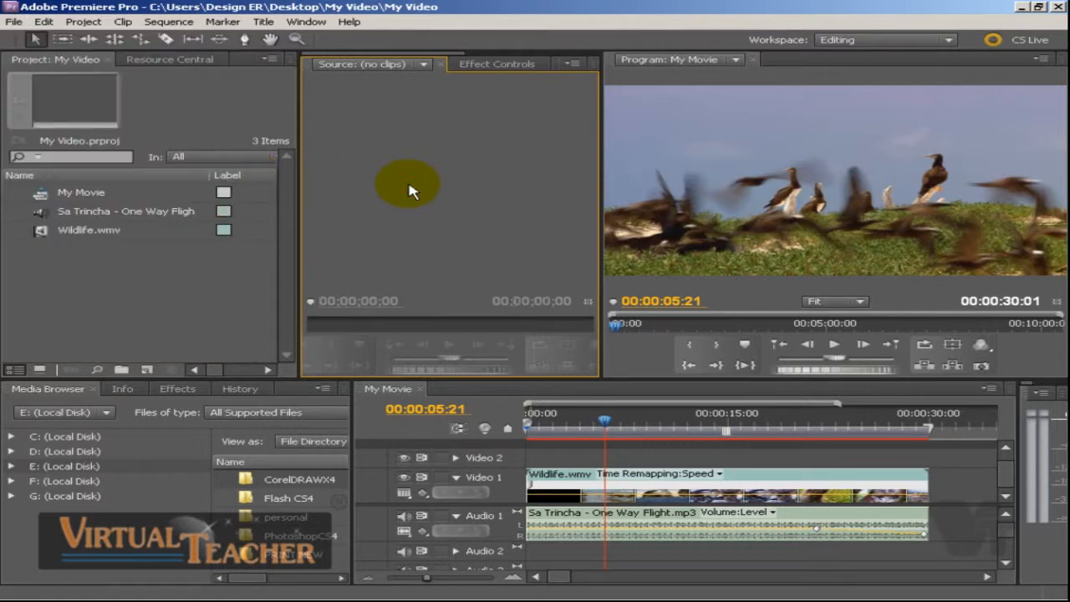
Move the playhead to 00:00:11:18, select the Wildlife.wmv clip on Video 1, and save the project.
left_click(683, 420)
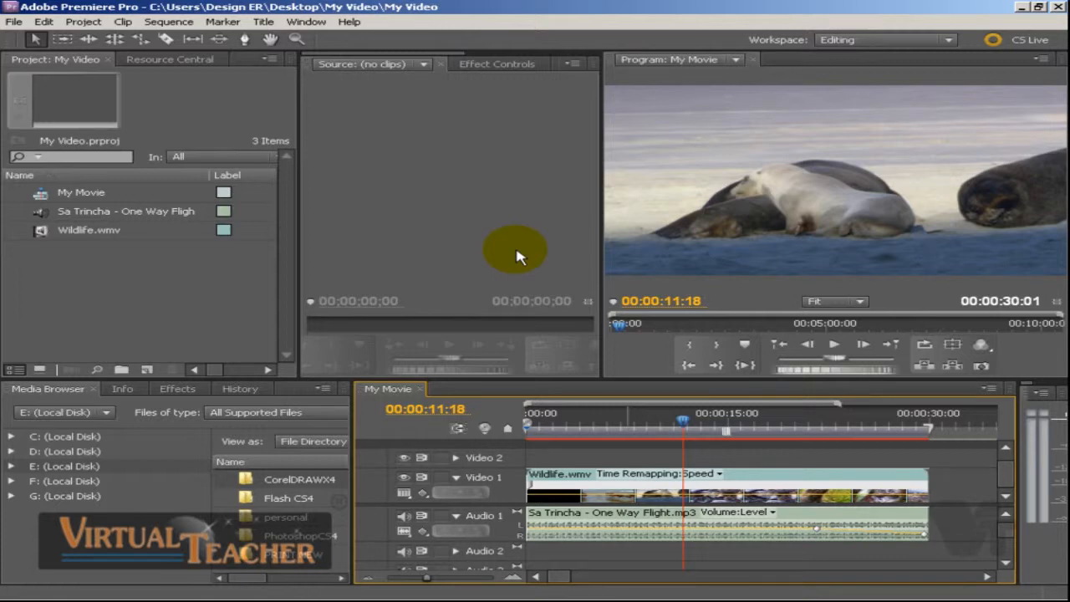
left_click(466, 255)
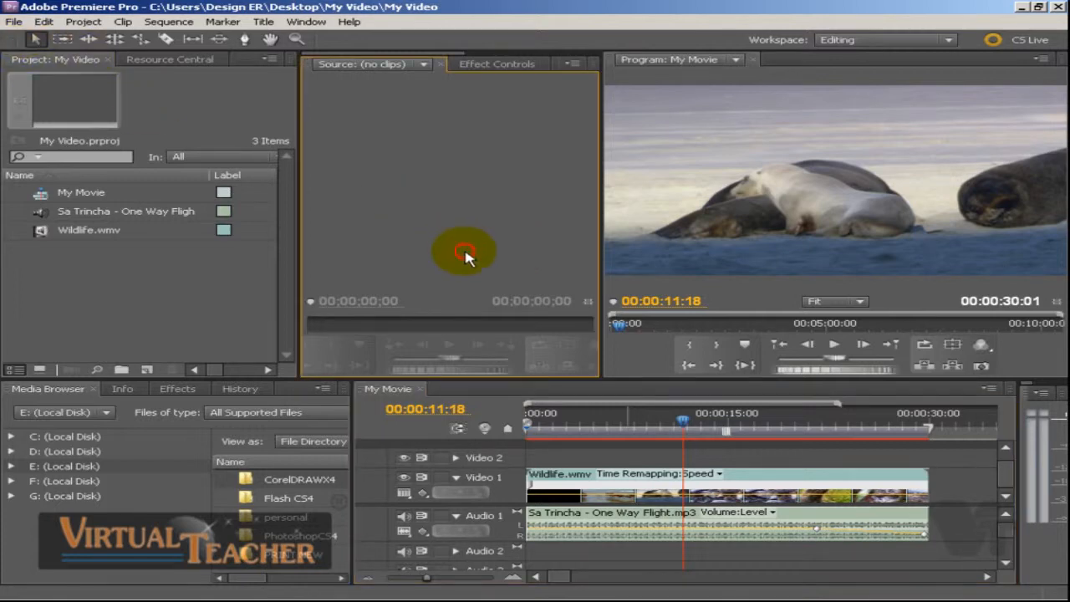
left_click(727, 478)
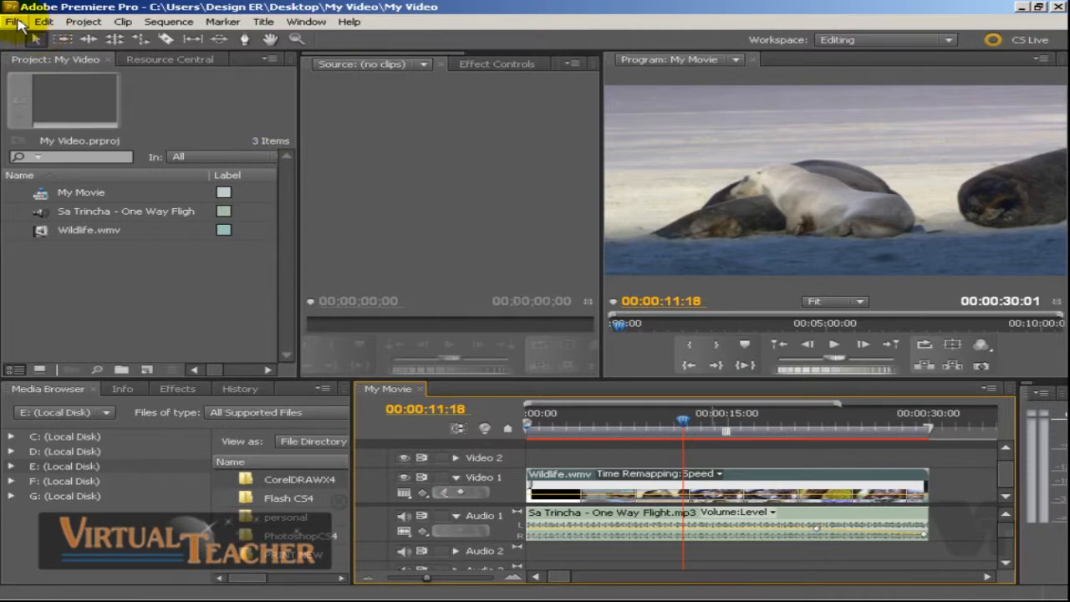
left_click(15, 21)
left_click(42, 126)
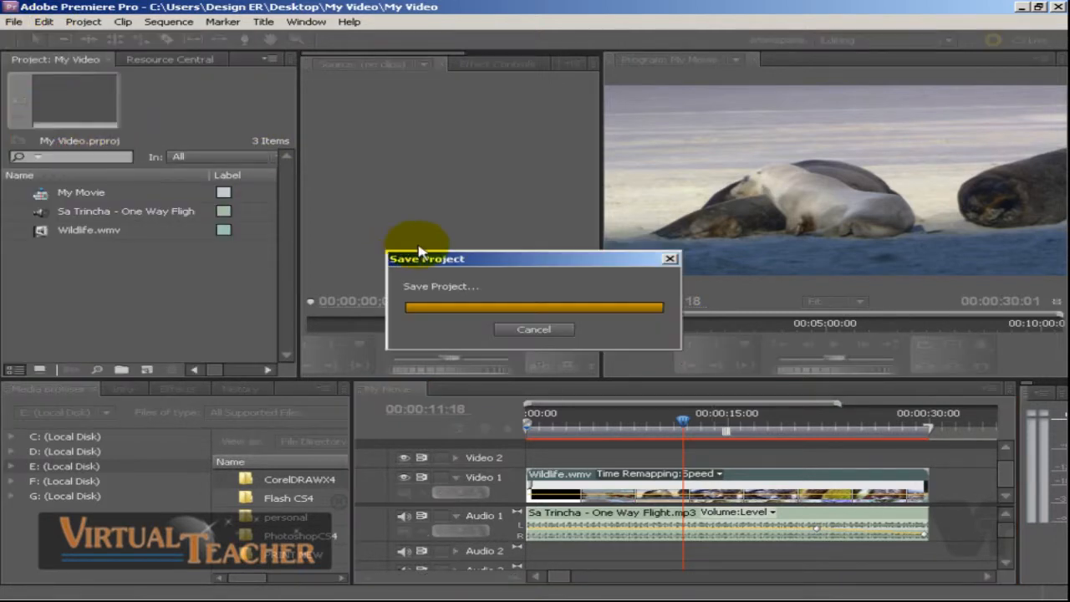
Use the Razor tool to split Wildlife.wmv at about 6 and 19 seconds and the Audio 1 clip at about 15 and 26 seconds.
left_click(166, 39)
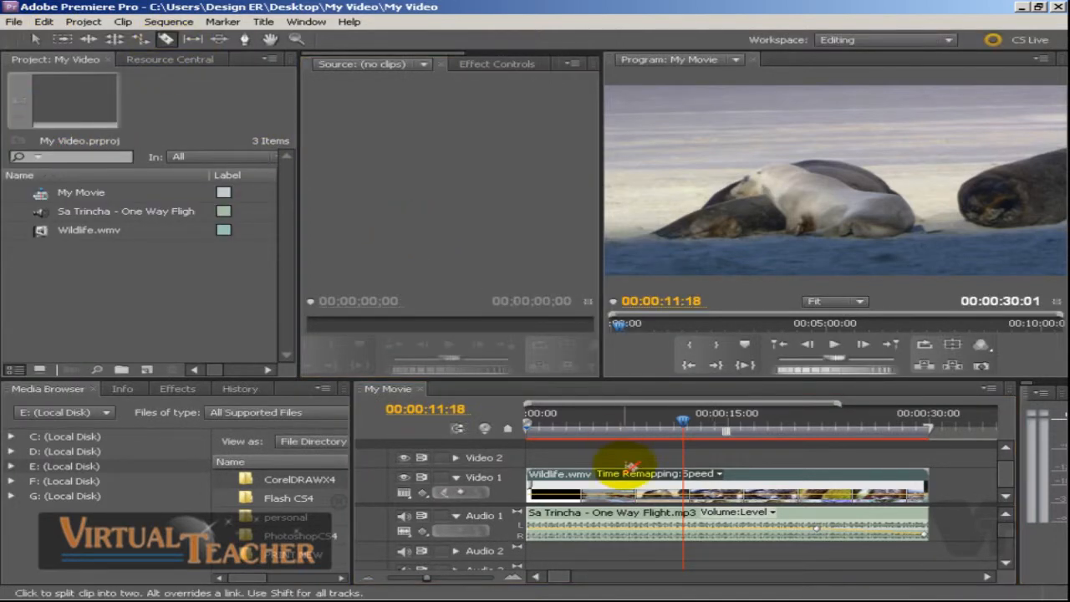
left_click(602, 483)
left_click(726, 522)
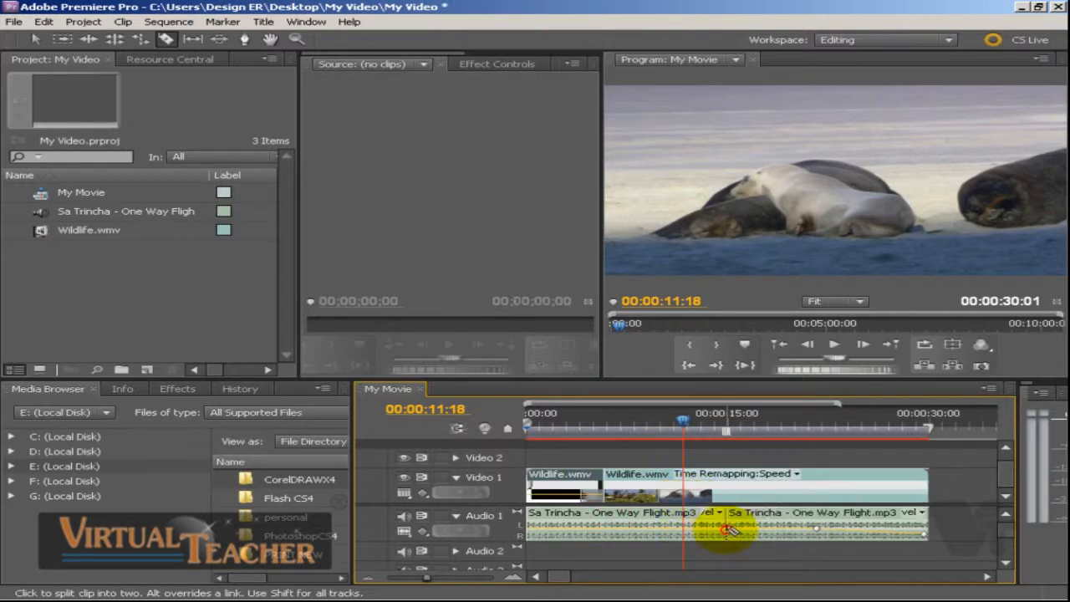
left_click(785, 488)
left_click(869, 524)
left_click(36, 39)
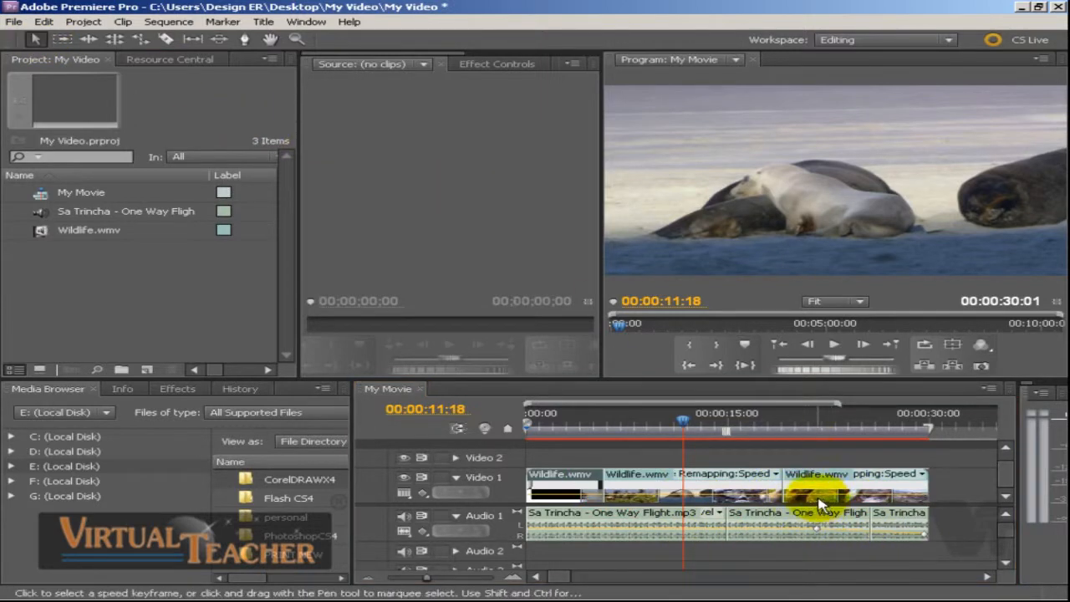
Revert My Video.prproj to its last saved version, discarding the cuts made in both clips.
left_click(463, 237)
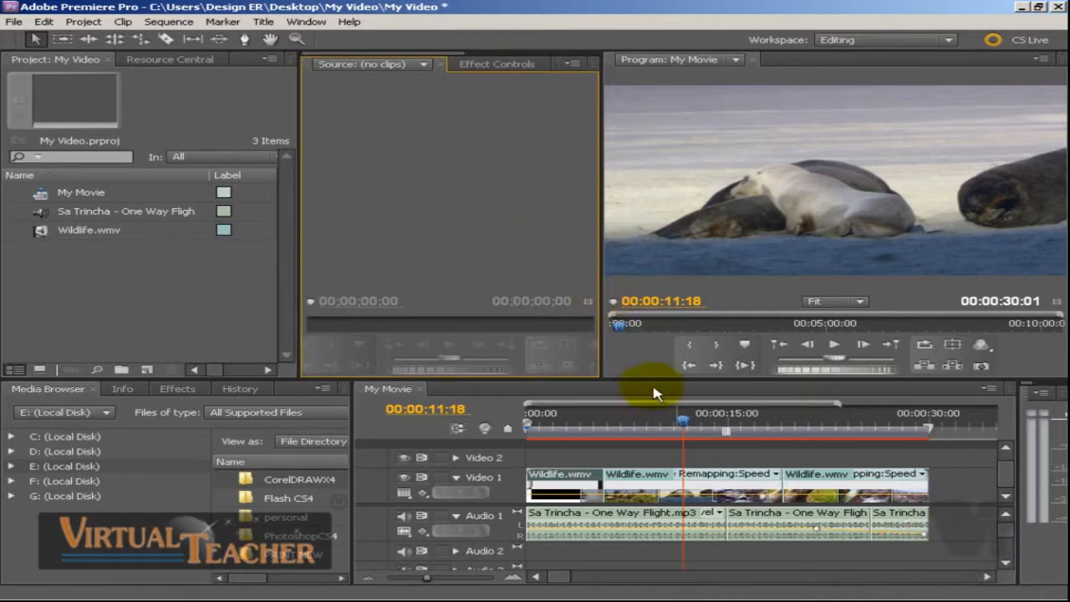
left_click(439, 220)
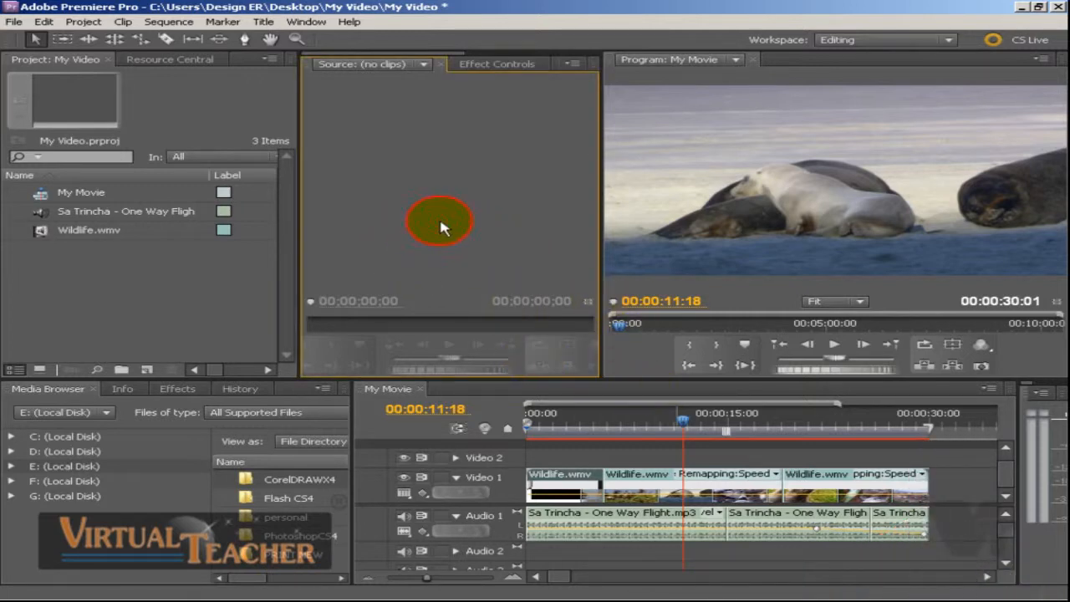
left_click(15, 21)
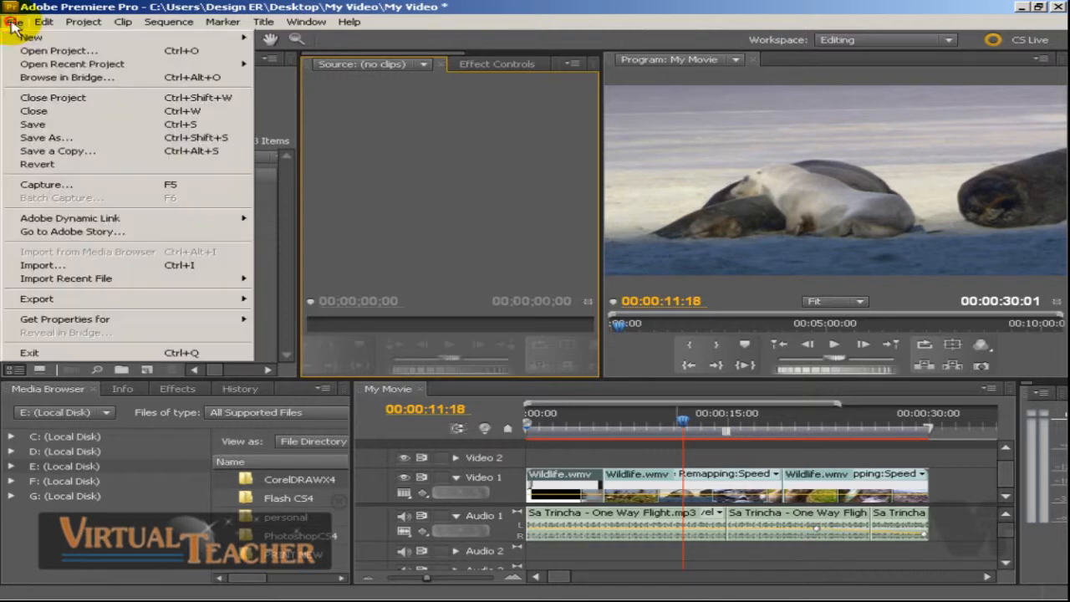
left_click(37, 163)
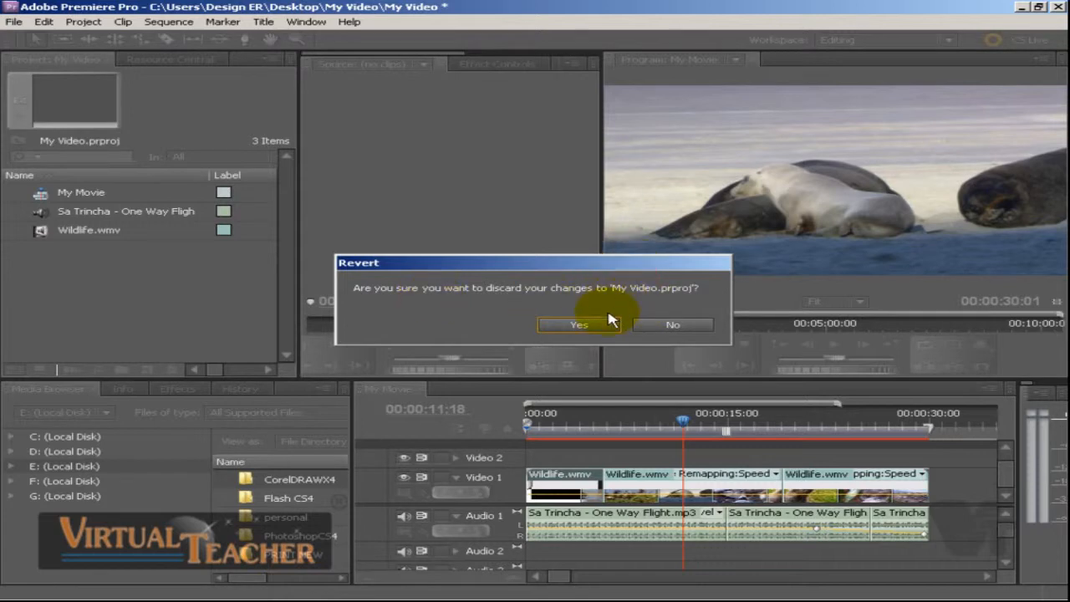
left_click_drag(517, 267, 454, 261)
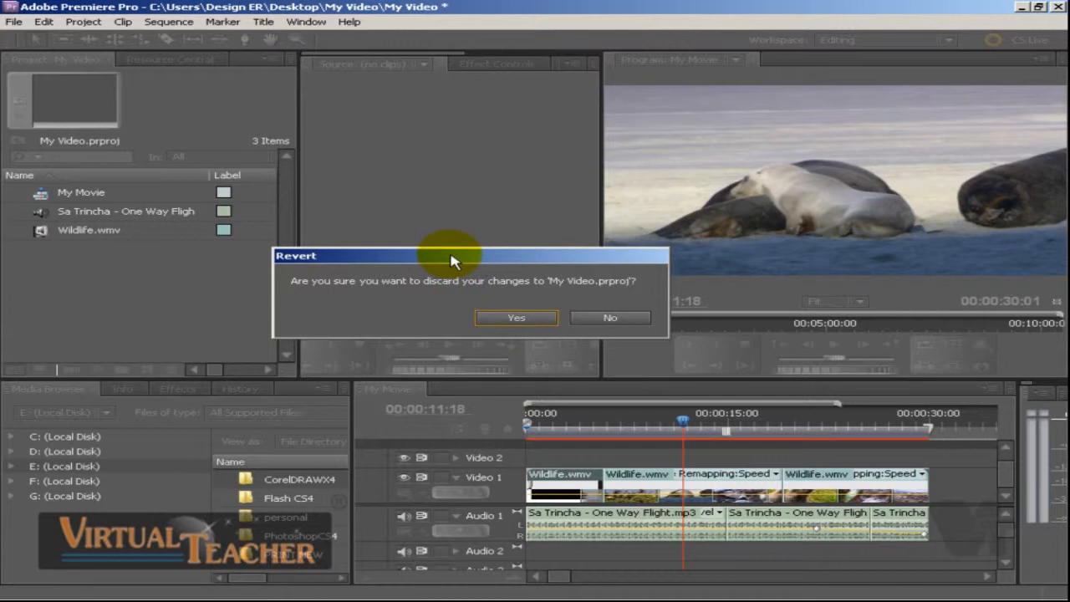
left_click(515, 318)
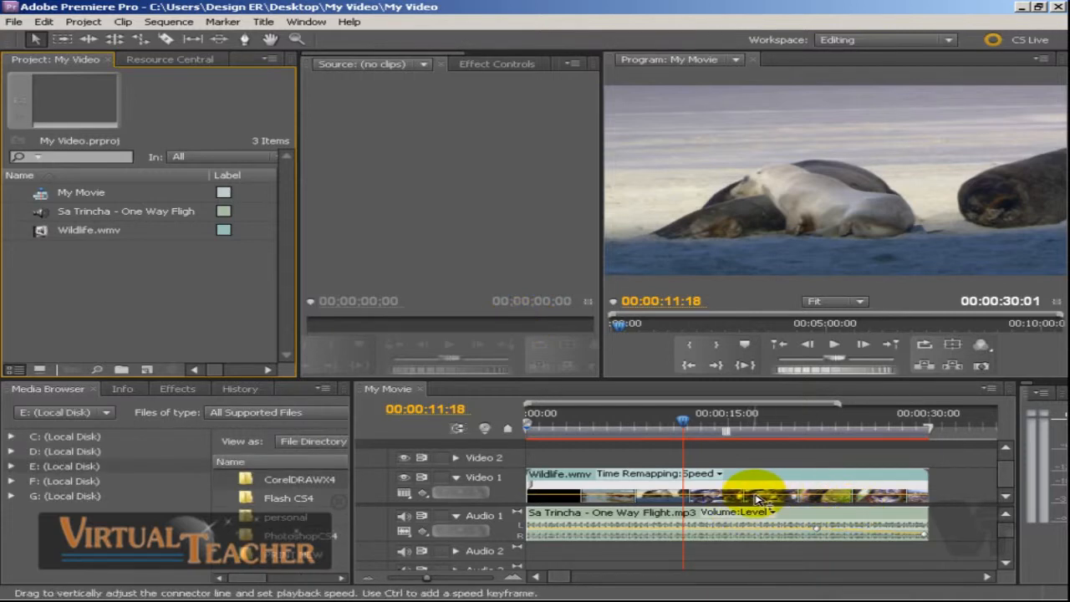
Make the My Movie timeline active by selecting the Wildlife.wmv clip, and open the media export settings for the sequence.
left_click(505, 256)
left_click(14, 22)
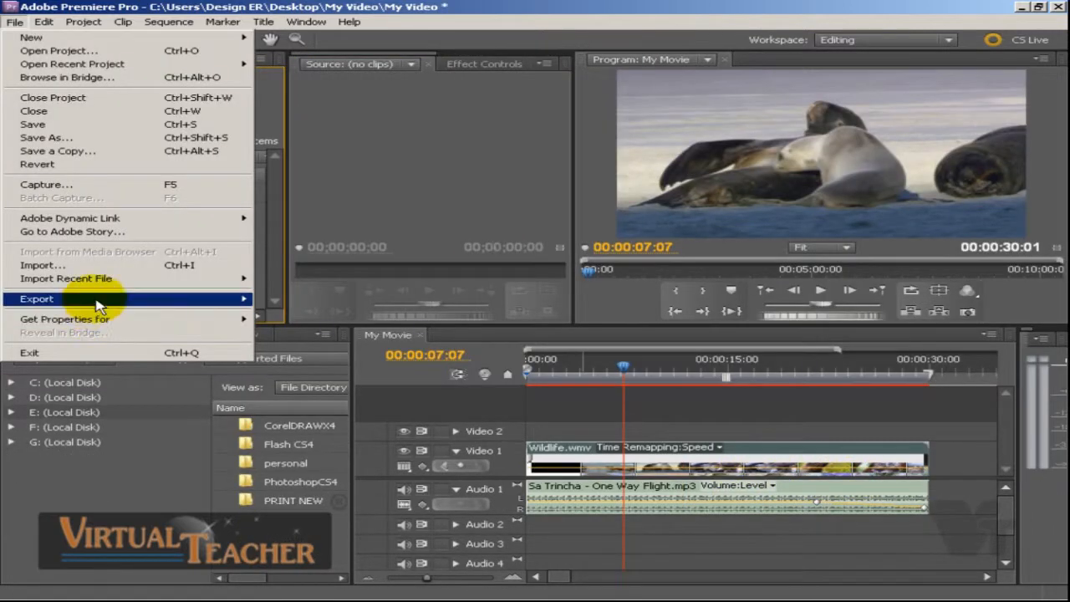
mouse_move(99, 306)
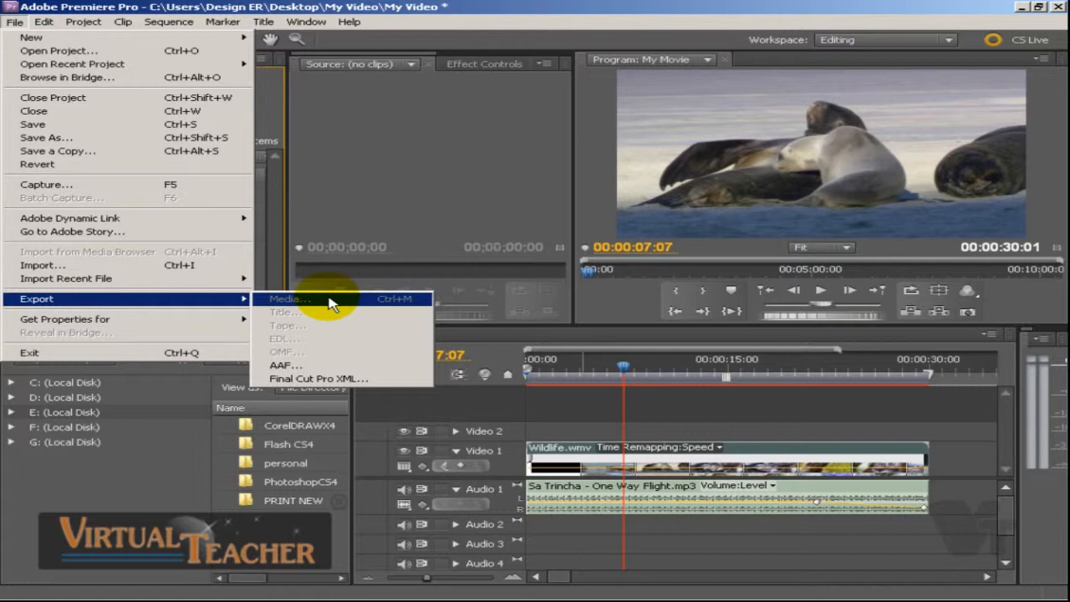
left_click(460, 172)
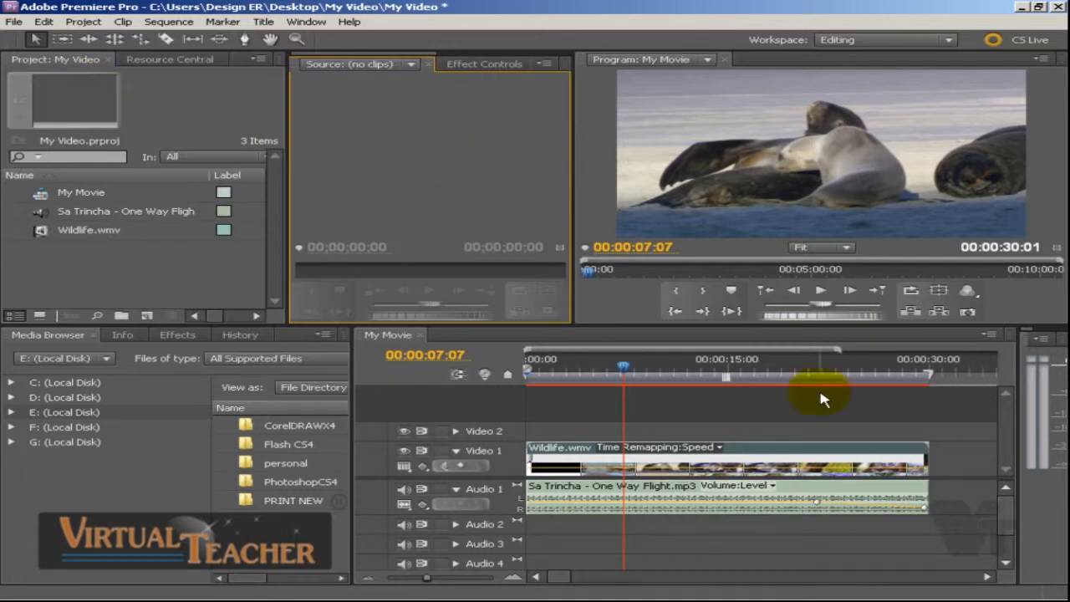
left_click(740, 452)
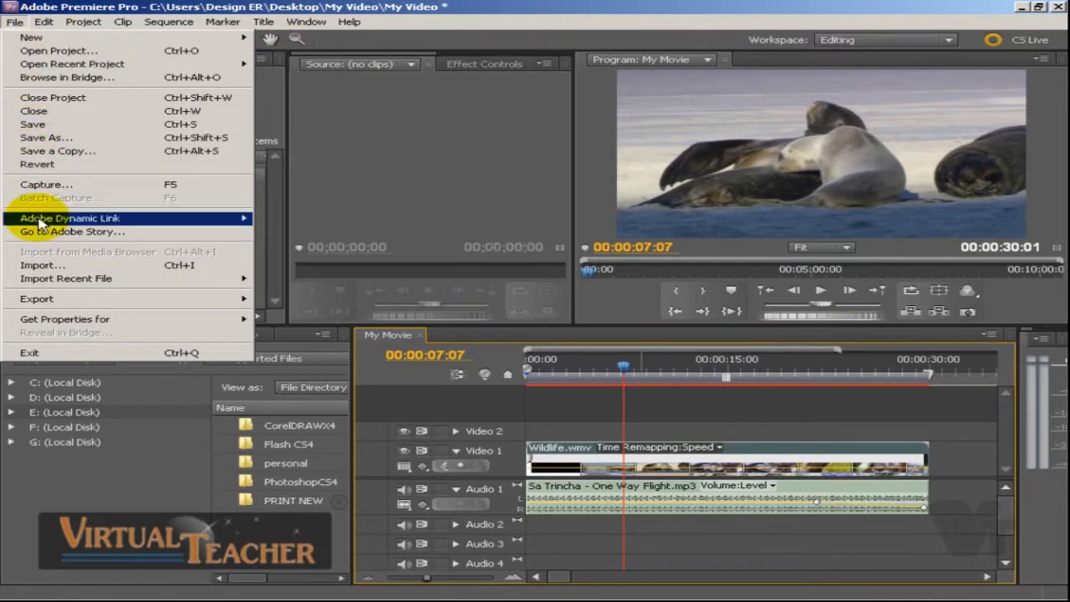
mouse_move(57, 300)
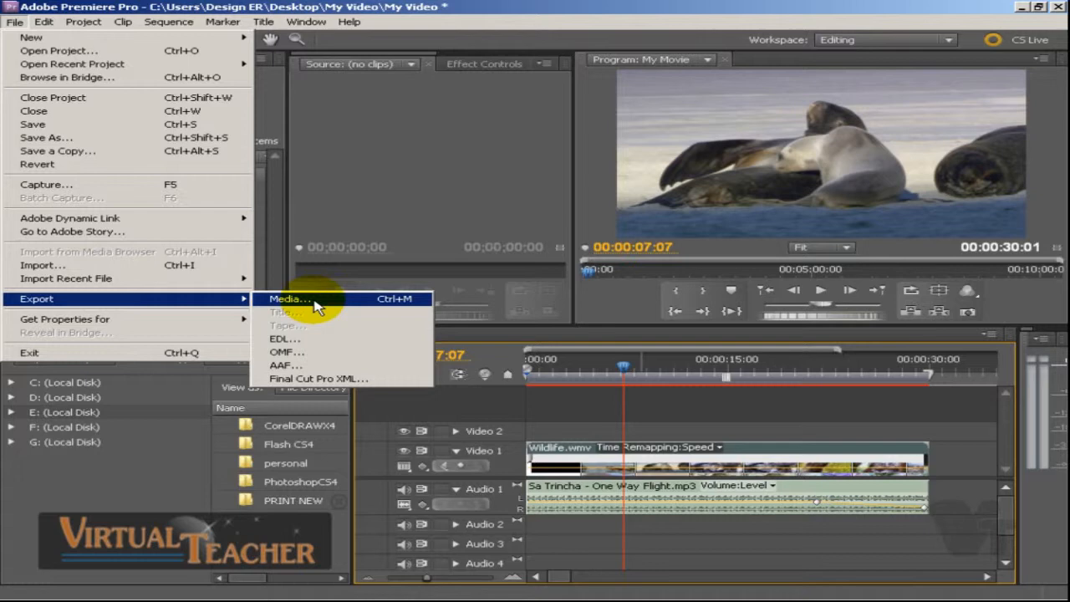
left_click(314, 301)
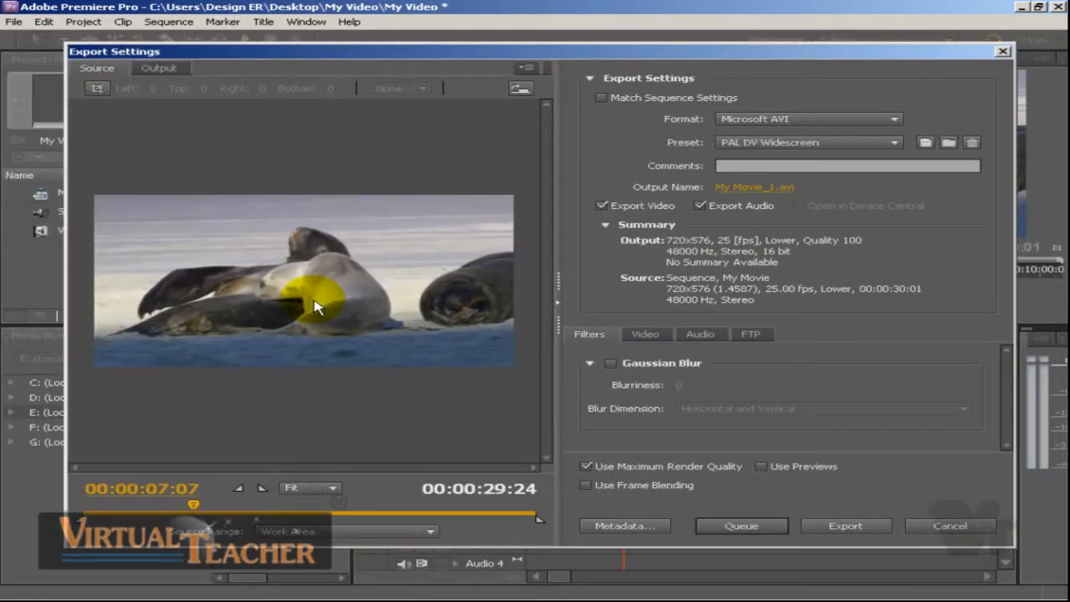
Compare the source and output previews of the movie in the export settings.
left_click_drag(325, 51, 308, 53)
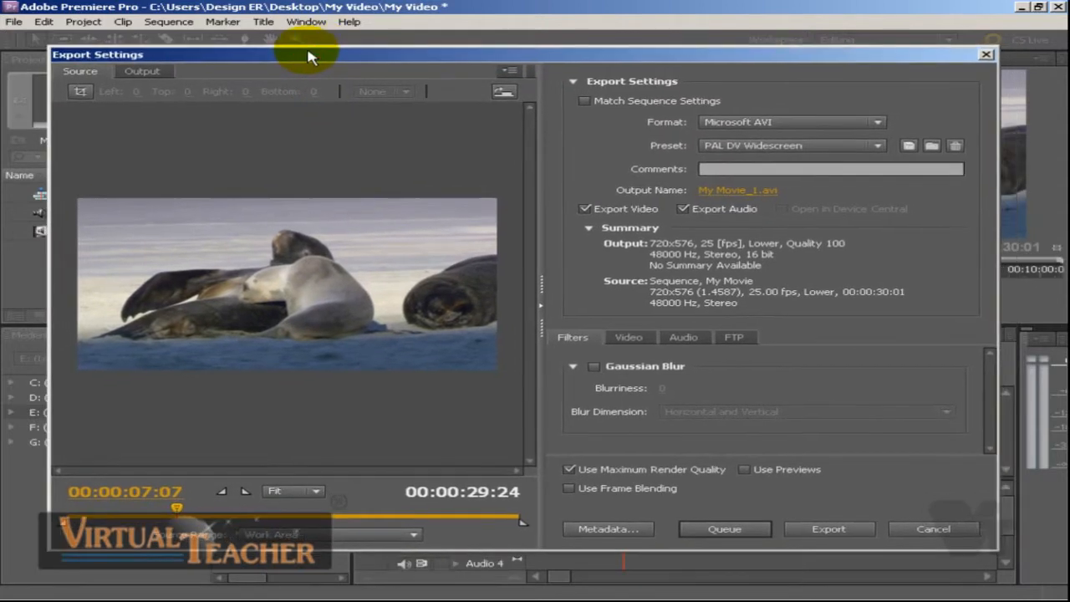
left_click(139, 73)
left_click(81, 72)
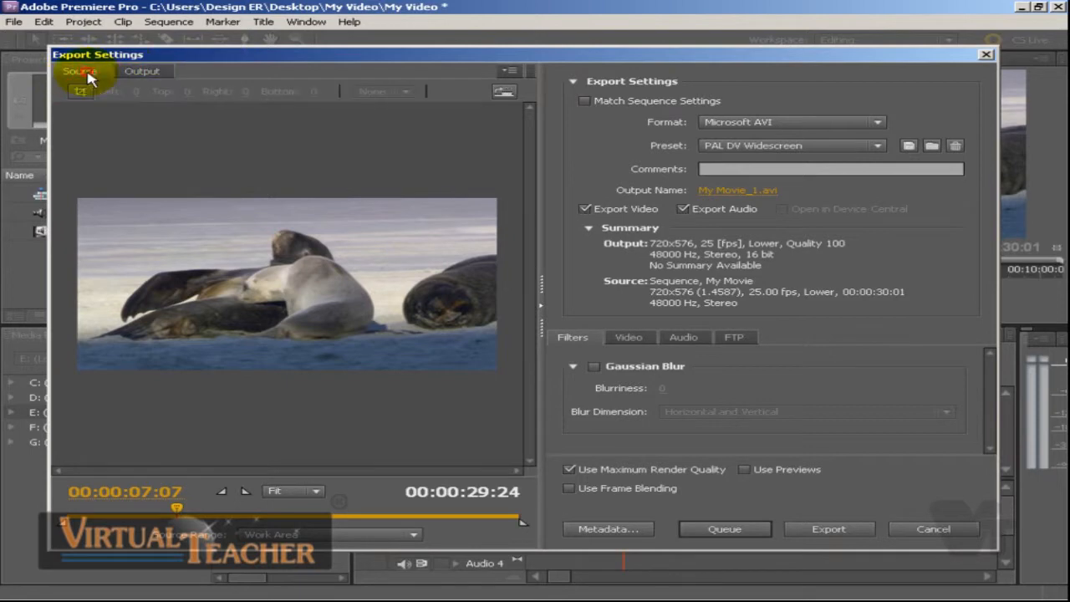
left_click(144, 73)
left_click(82, 72)
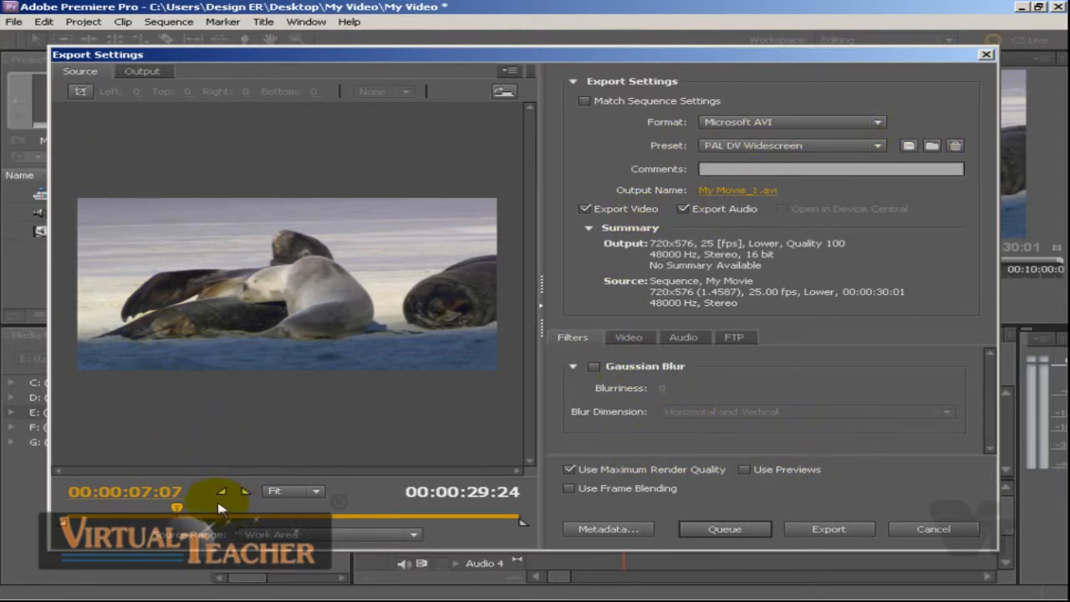
left_click(142, 72)
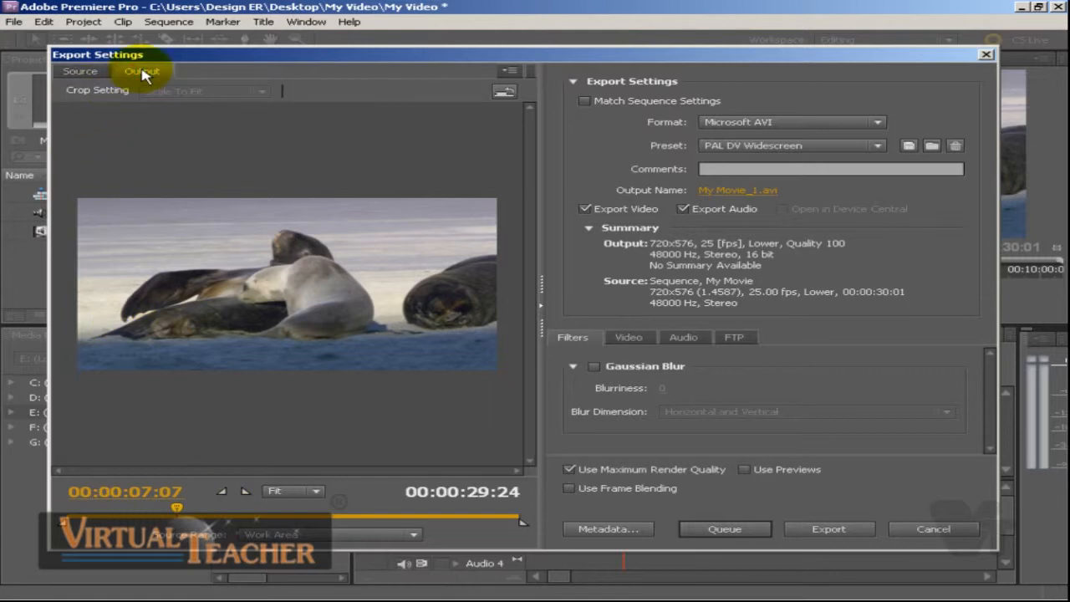
left_click(79, 71)
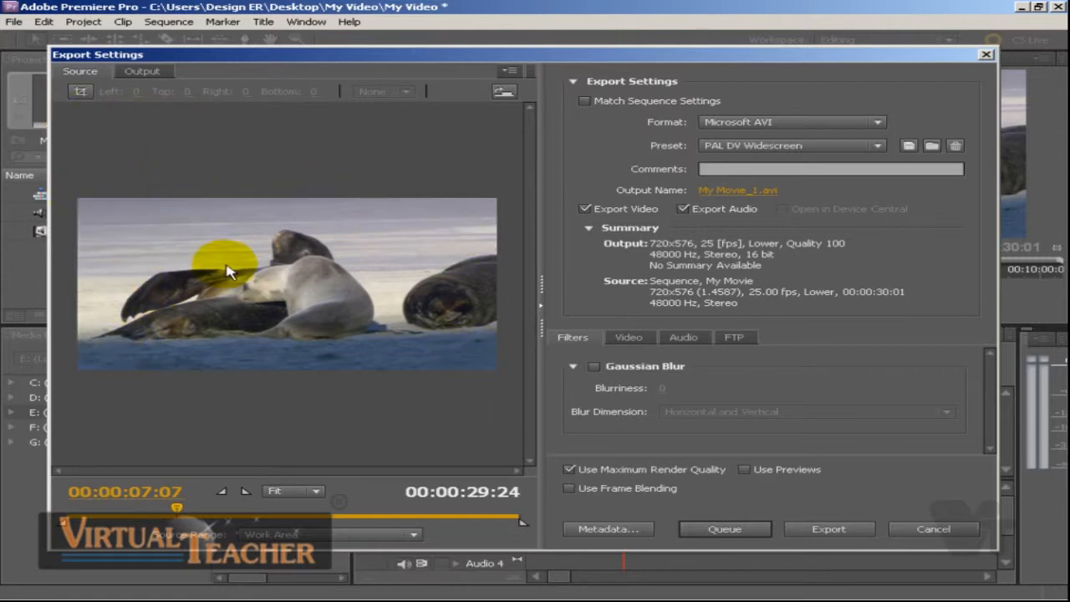
Enable cropping of the source video and crop its left and top edges, leaving an area of about 532 x 344 pixels.
left_click(83, 92)
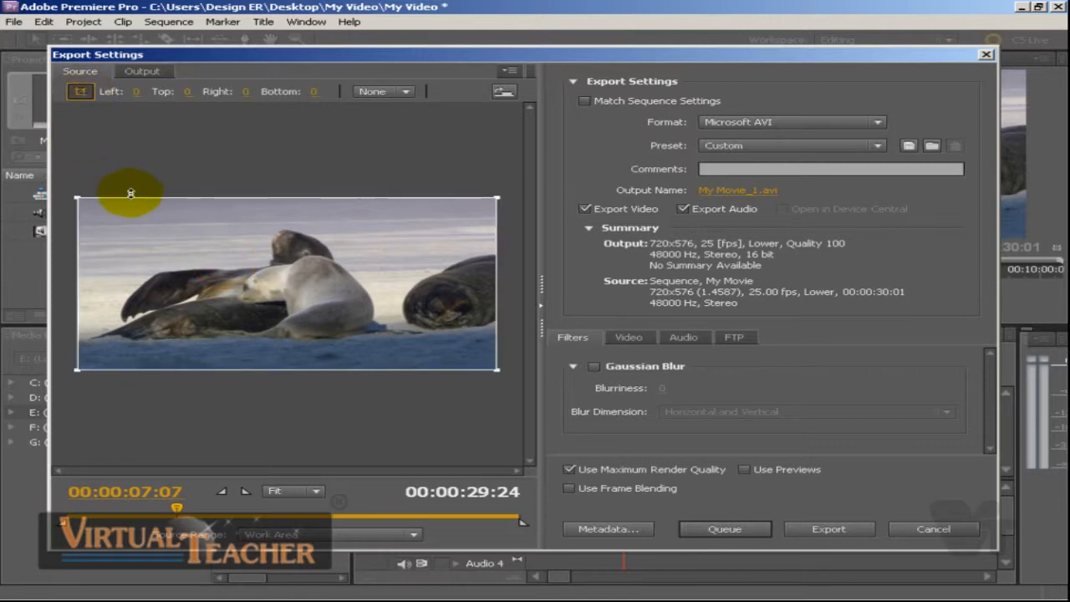
left_click_drag(73, 199, 186, 268)
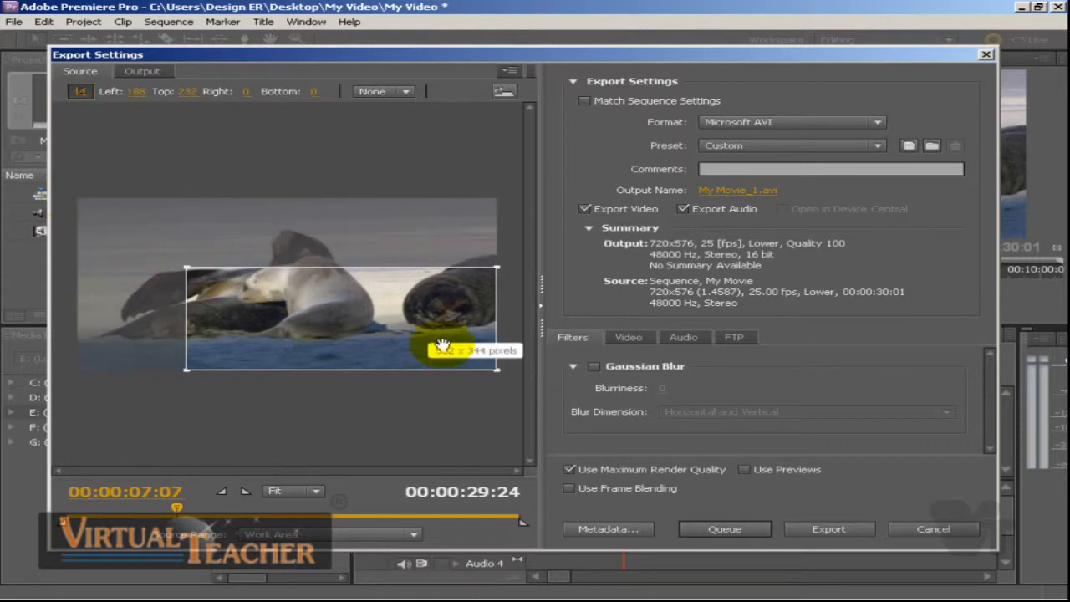
Reposition the crop area on the source video and adjust its margins to left 88, top 128, right 60 and bottom 100.
left_click_drag(435, 342, 287, 288)
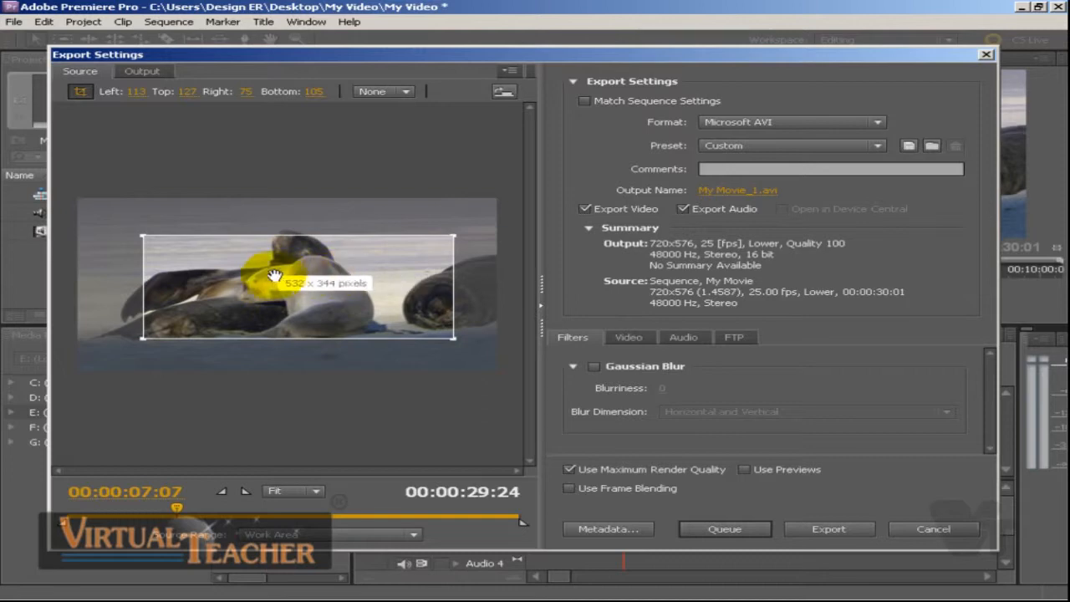
left_click_drag(268, 276, 282, 253)
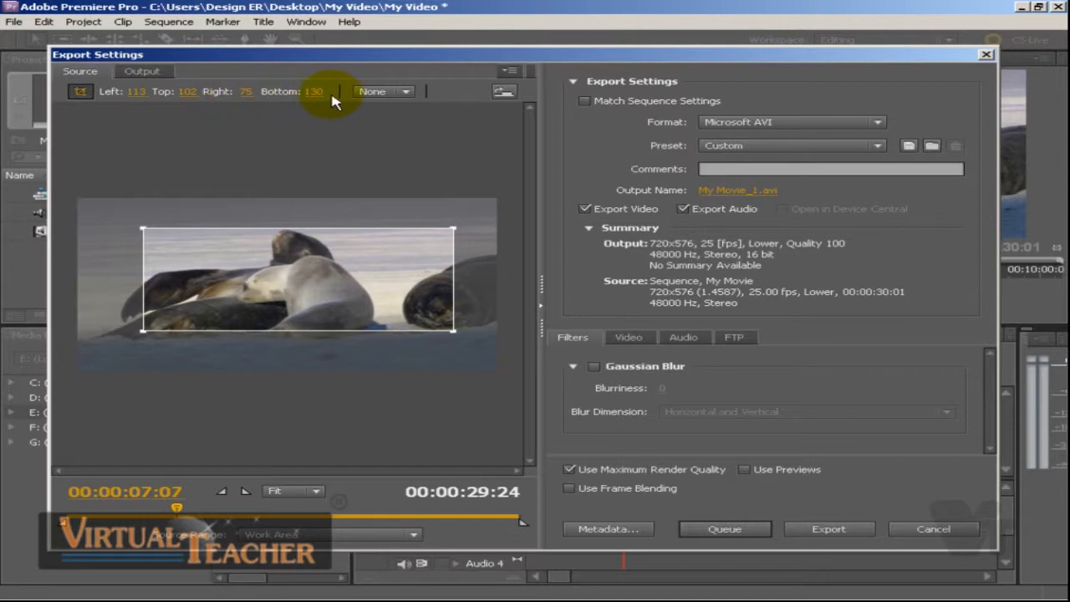
left_click_drag(318, 94, 306, 92)
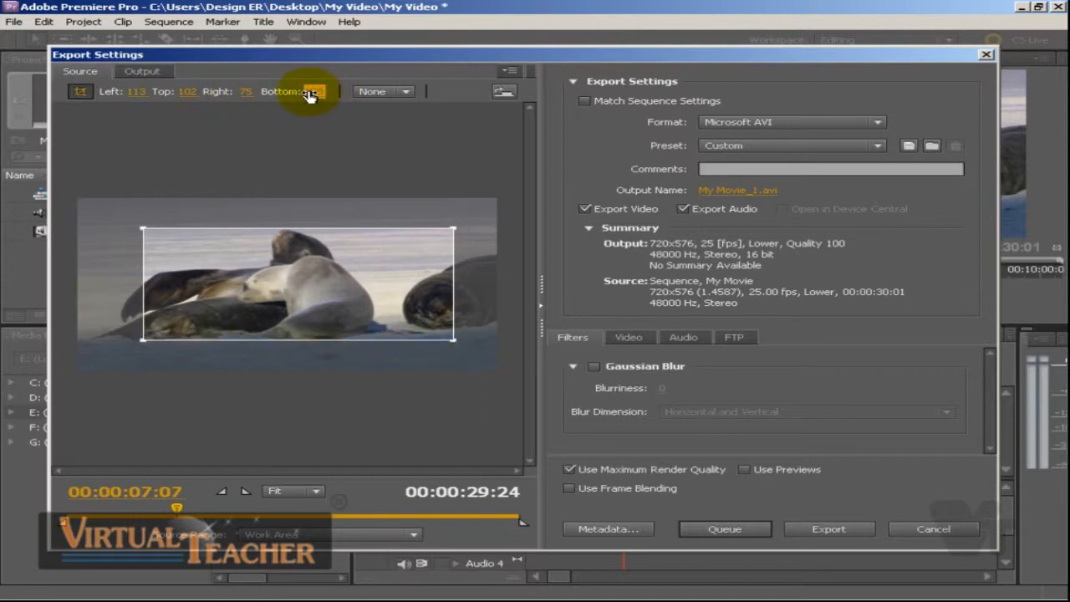
left_click_drag(239, 92, 131, 95)
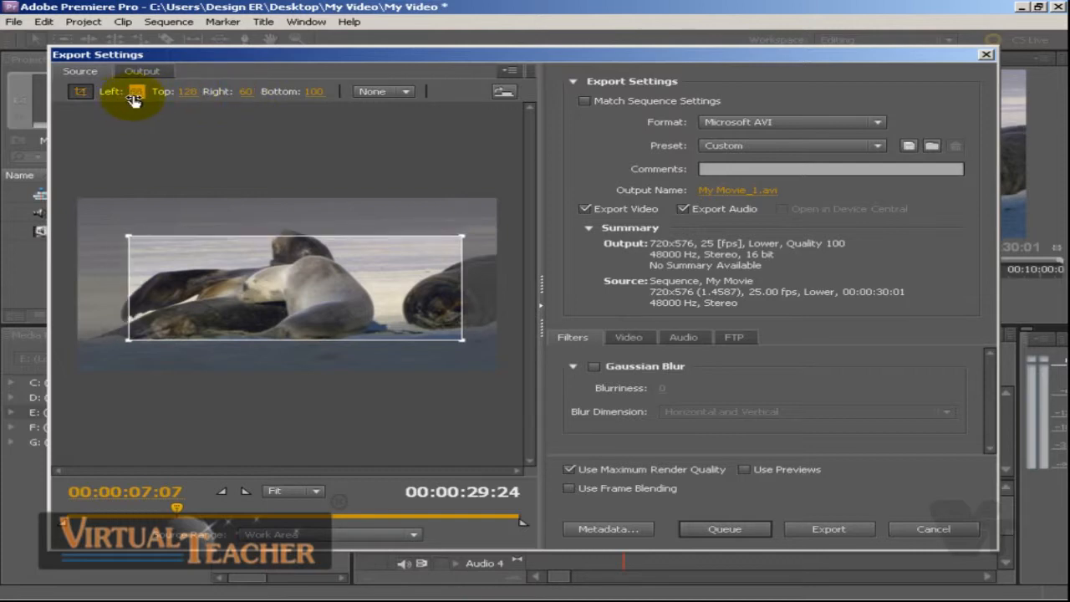
Preview the cropped output, move the crop area to left 139, top 86, right 9 and bottom 142, and preview the output again.
left_click(502, 93)
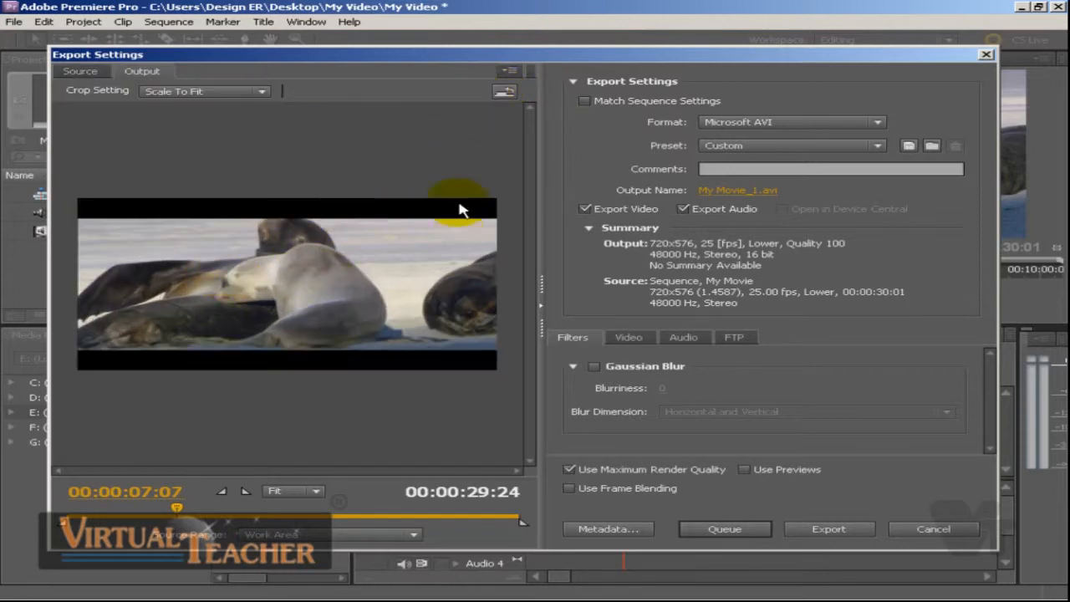
left_click(505, 93)
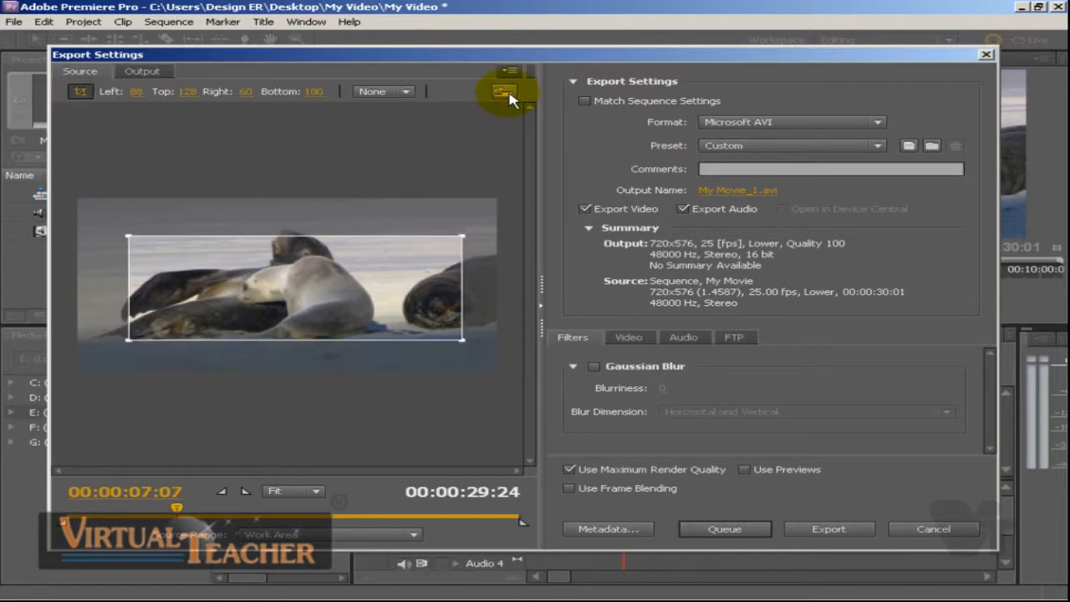
left_click_drag(426, 287, 392, 265)
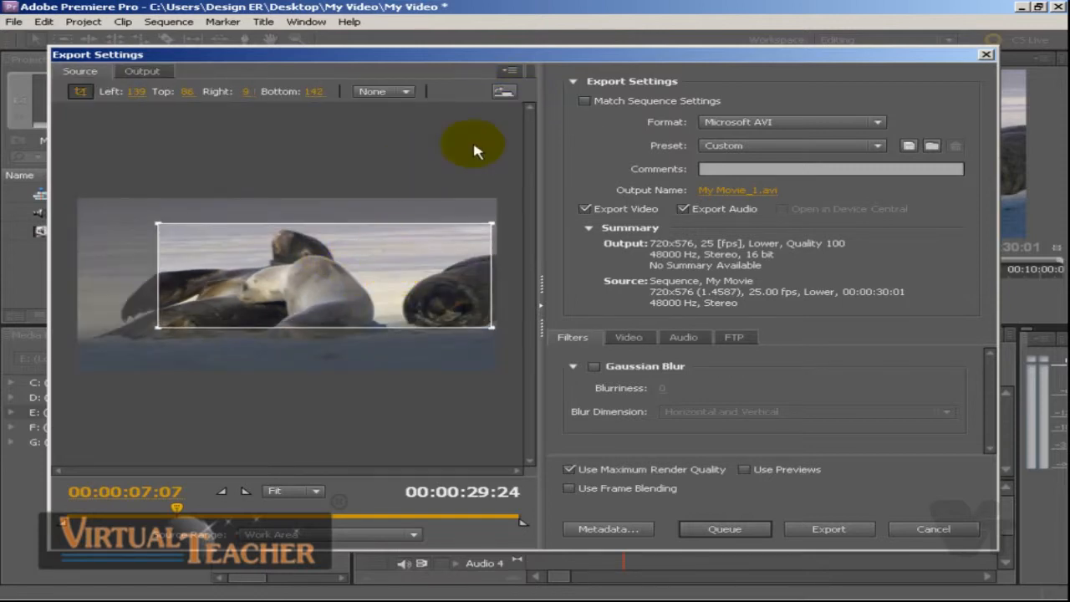
left_click(504, 94)
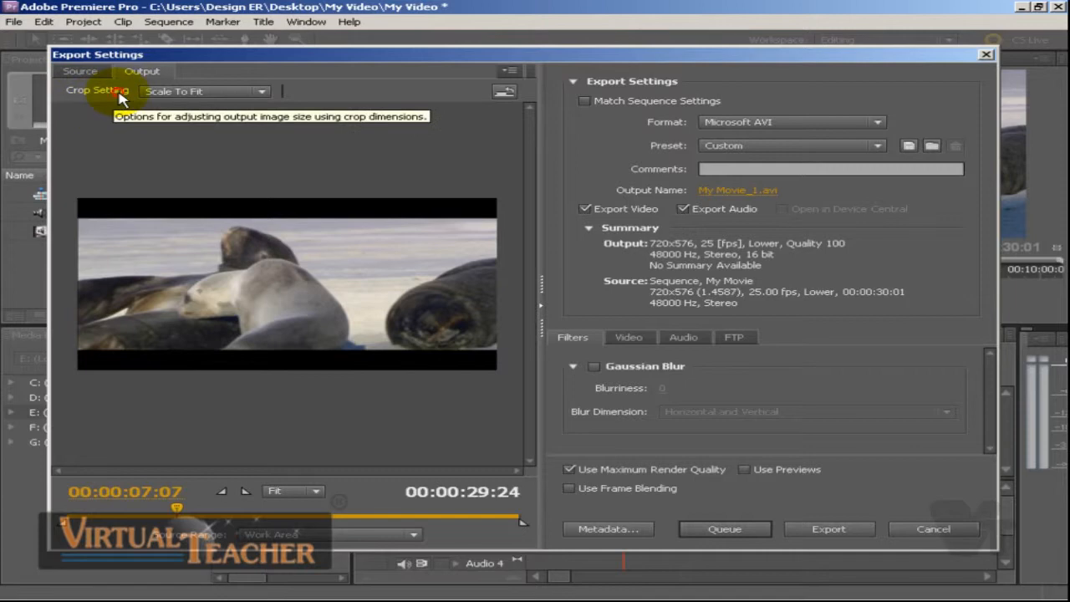
Try the Black Borders crop setting on the output and switch back to Scale To Fit.
left_click(181, 94)
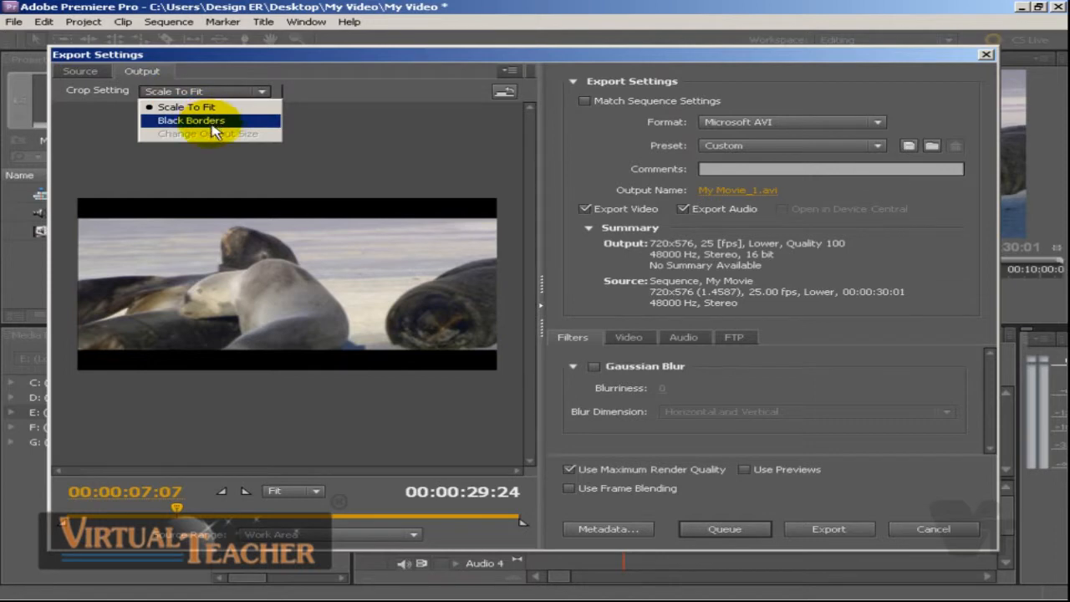
left_click(210, 122)
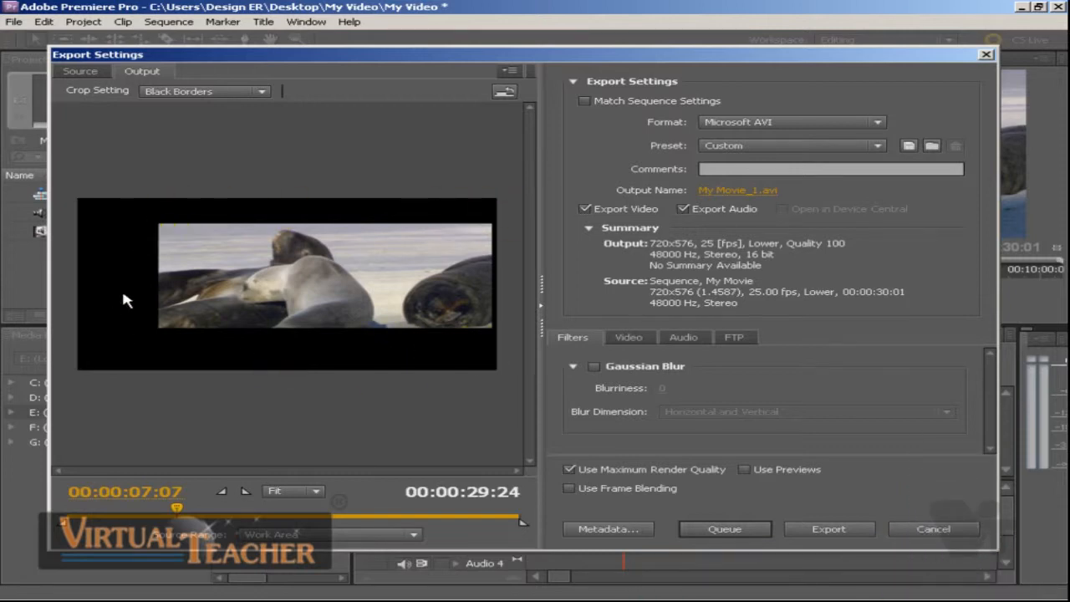
left_click(205, 91)
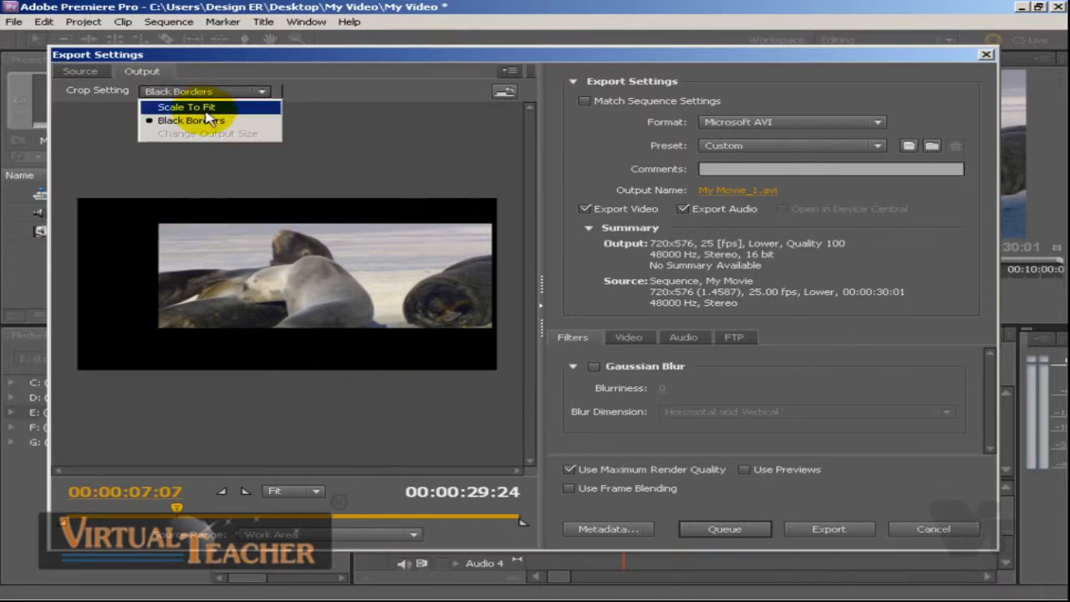
left_click(205, 107)
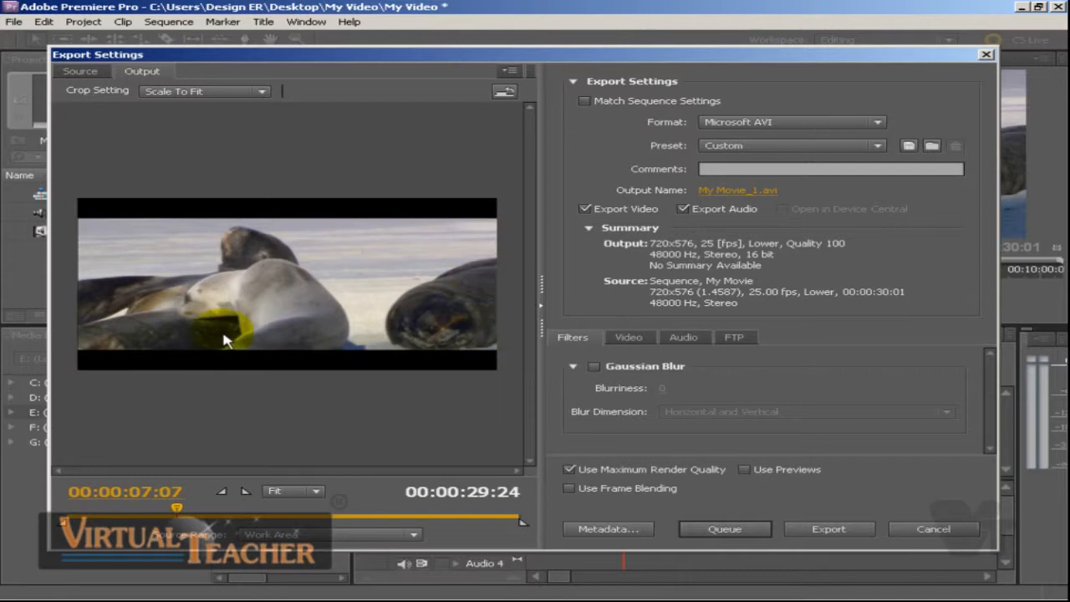
Return to the source preview and turn off cropping.
left_click(504, 93)
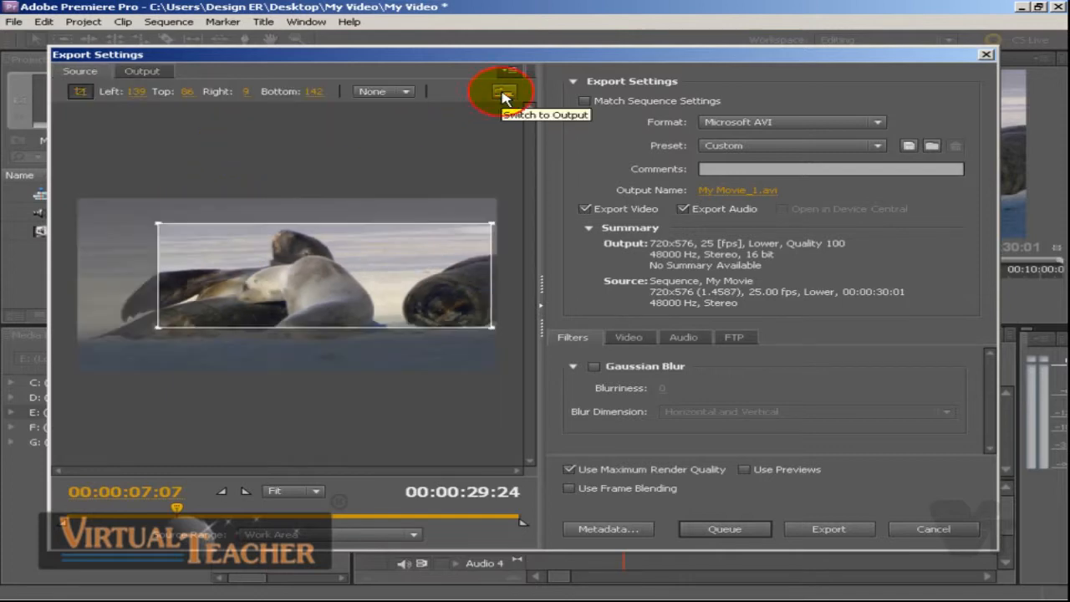
left_click(81, 92)
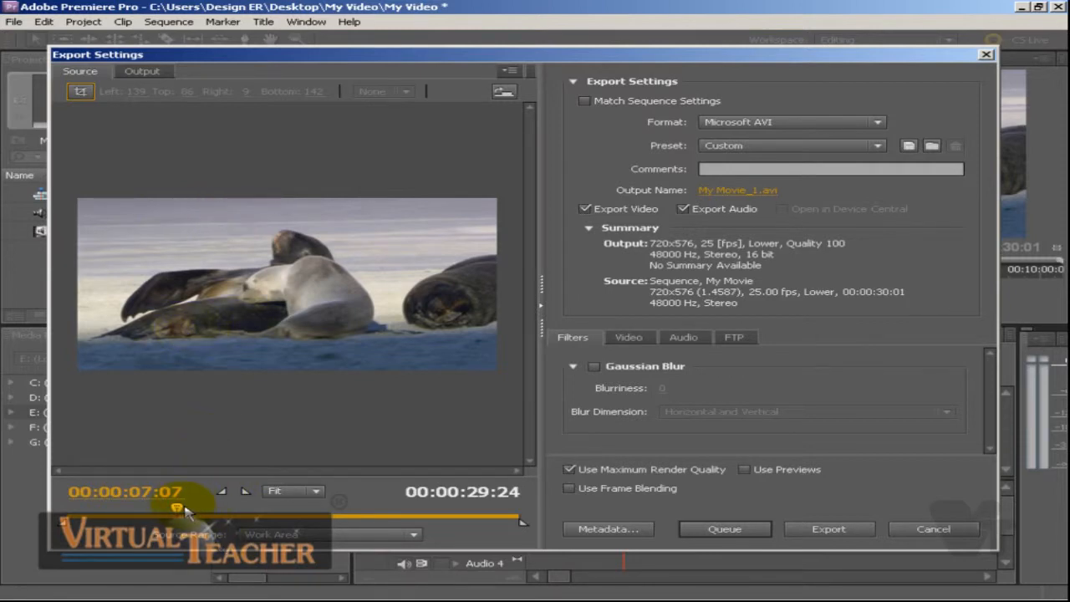
Limit the export to a custom range with an out point at 00:00:16:19 and a duration of about 00:00:09:04.
mouse_move(176, 508)
left_mouse_down()
mouse_move(333, 516)
mouse_move(322, 511)
left_mouse_up()
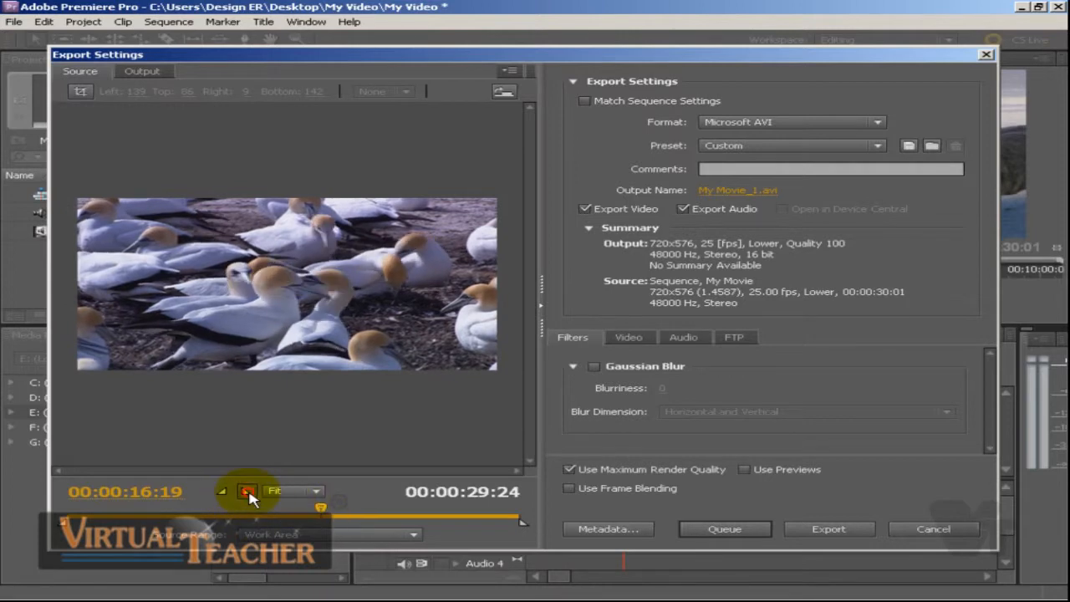
left_click(247, 494)
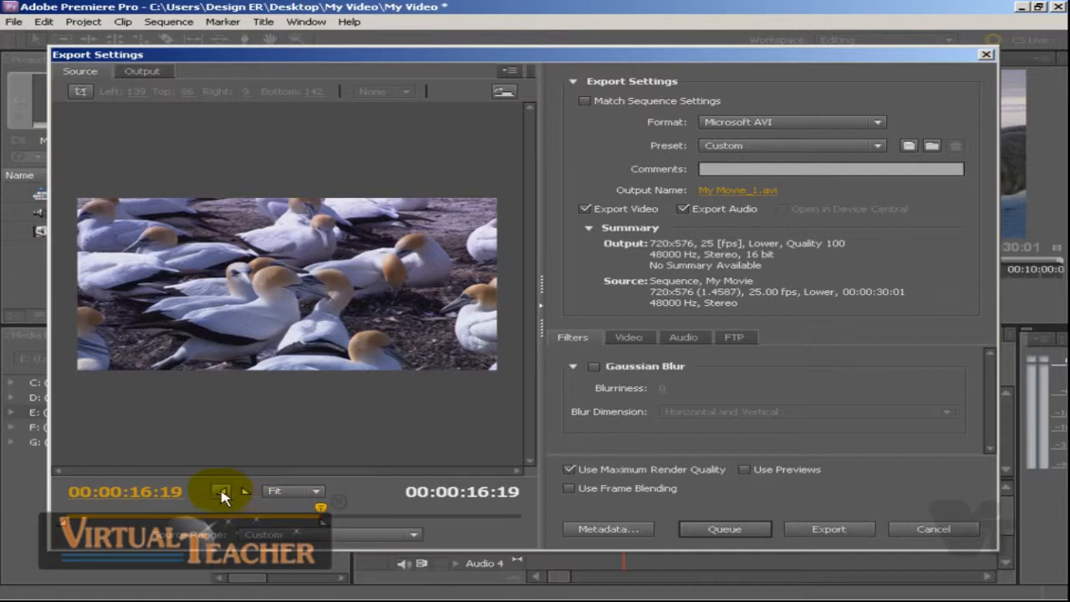
left_click_drag(320, 507, 183, 507)
left_click(221, 492)
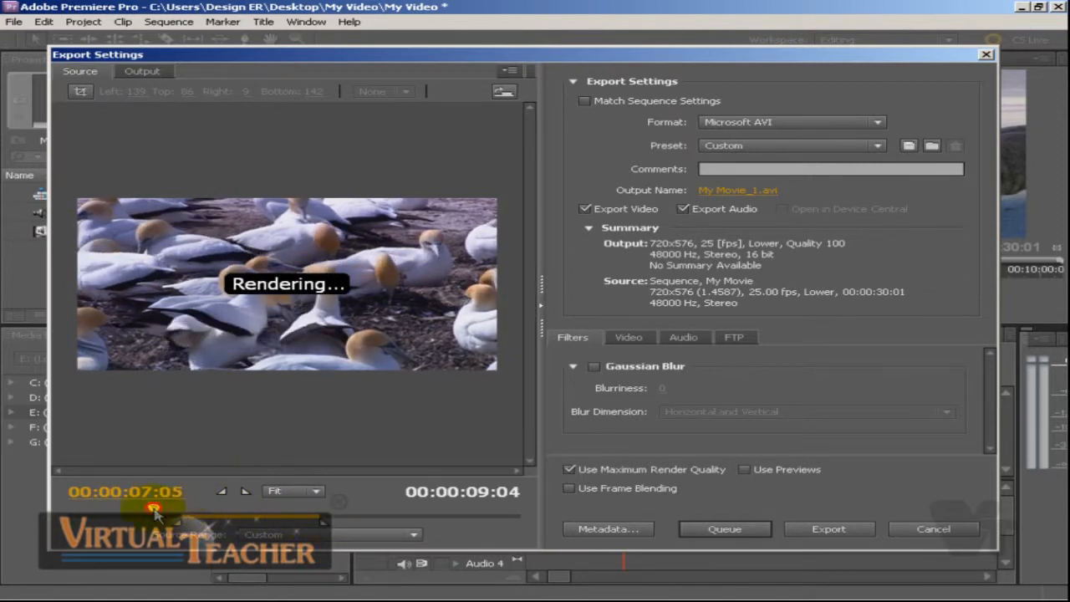
Return the playhead to the start and extend the custom export range to both ends of the sequence.
left_click_drag(154, 510, 46, 504)
left_click_drag(181, 527, 544, 521)
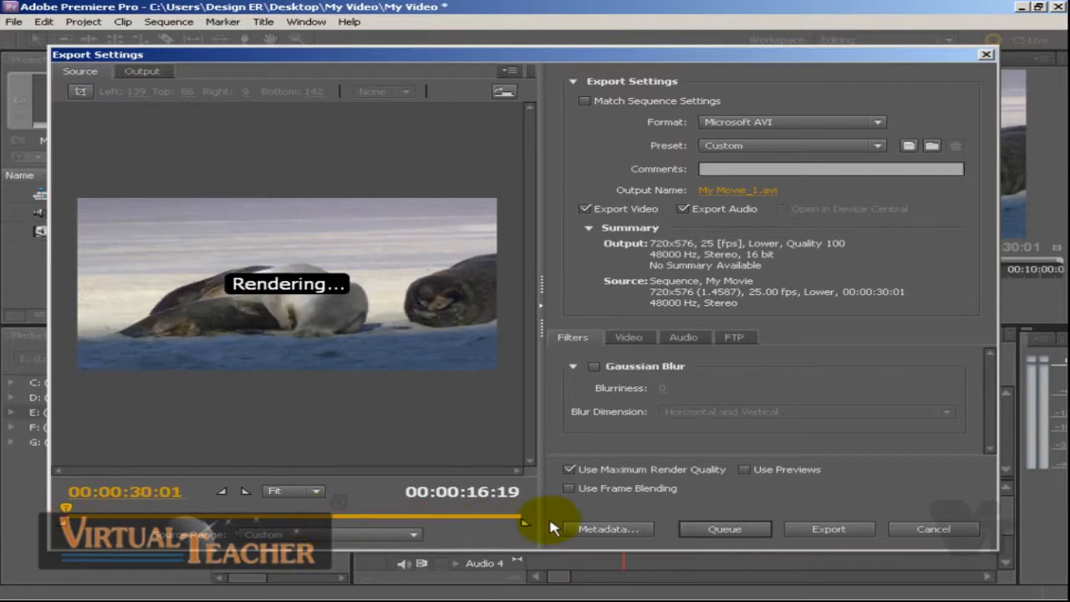
left_click(328, 540)
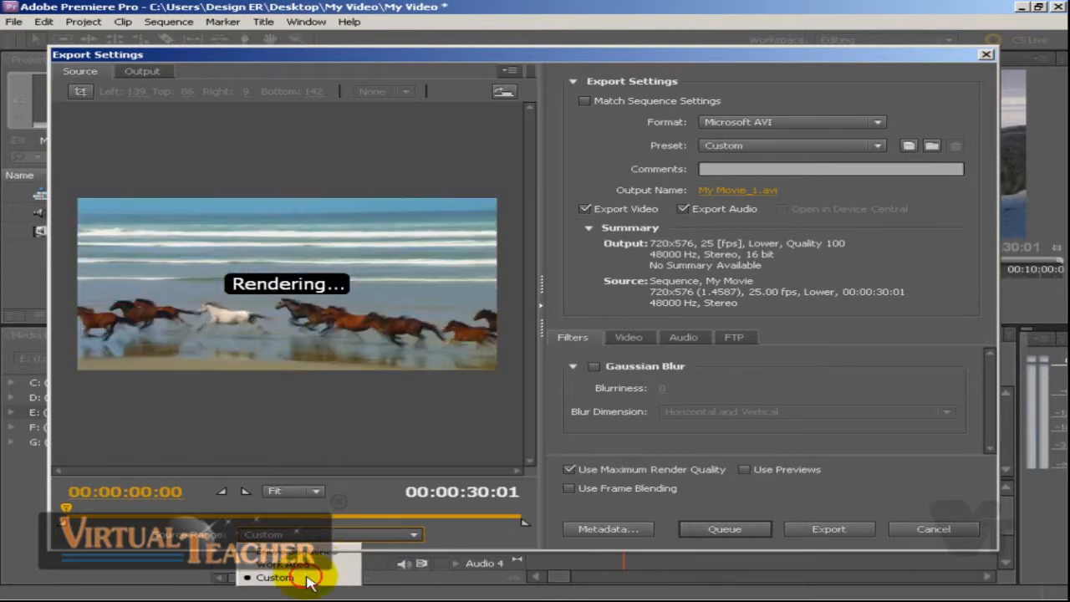
left_click(308, 580)
mouse_move(526, 524)
left_mouse_down()
mouse_move(452, 526)
mouse_move(544, 520)
left_mouse_up()
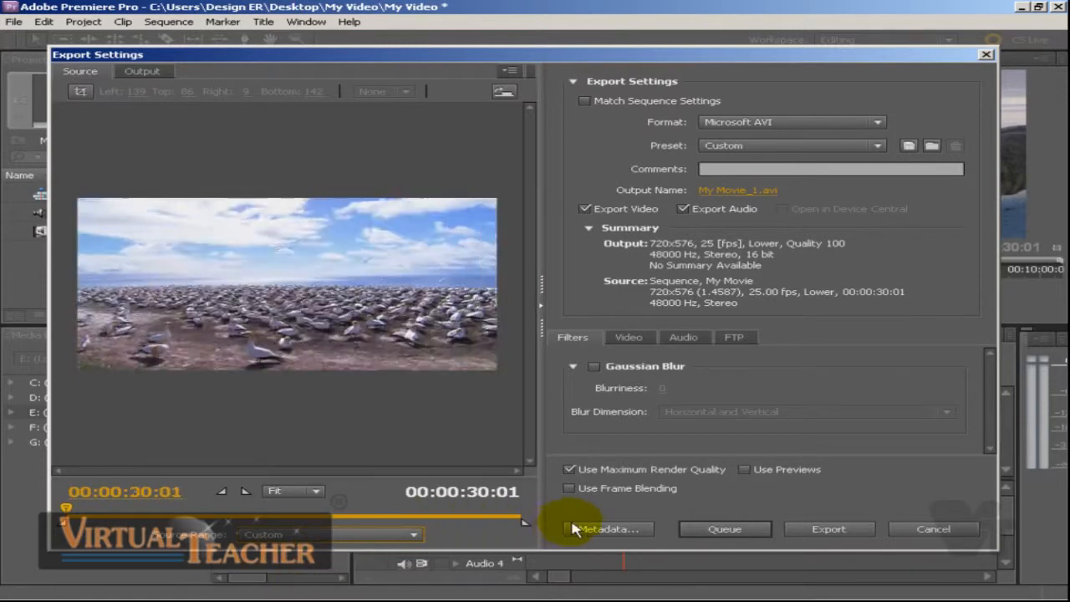
Set the source range to Work Area for comparison, and switch it to Entire Sequence.
left_click(370, 535)
left_click(346, 566)
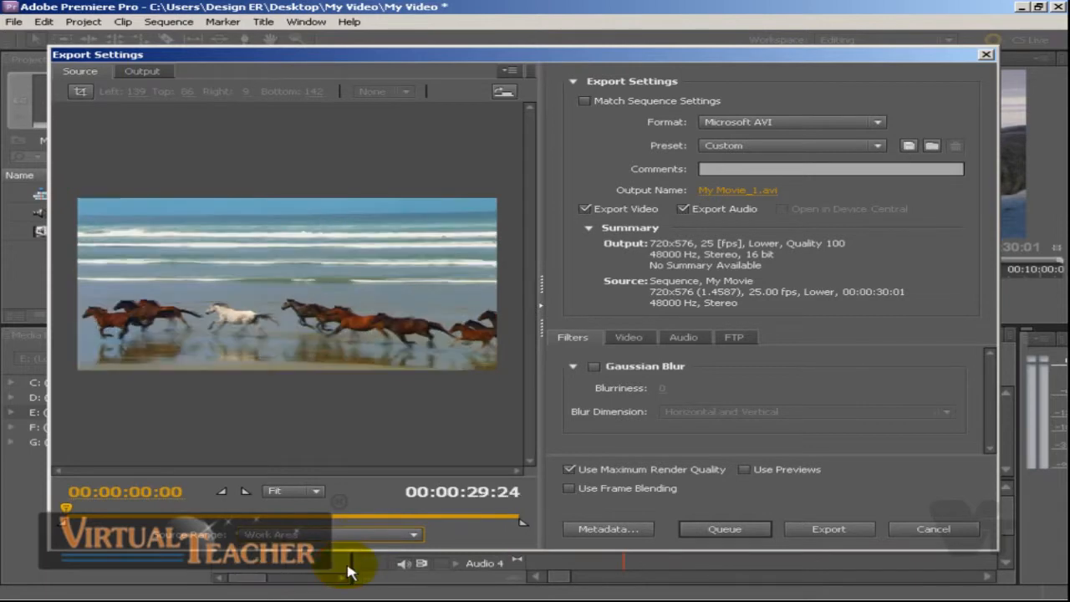
left_click(360, 536)
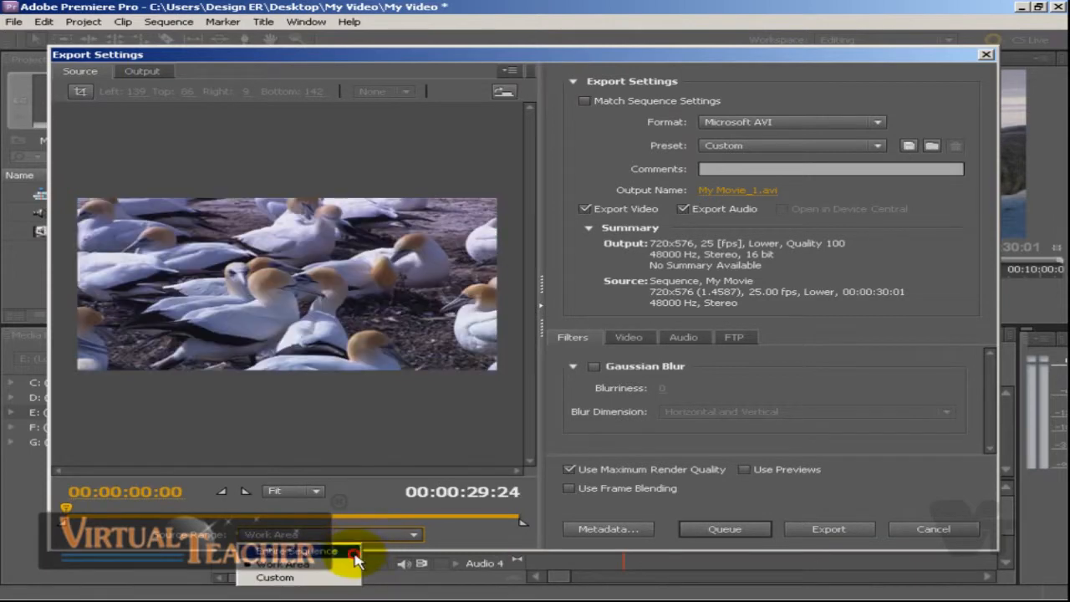
left_click(346, 551)
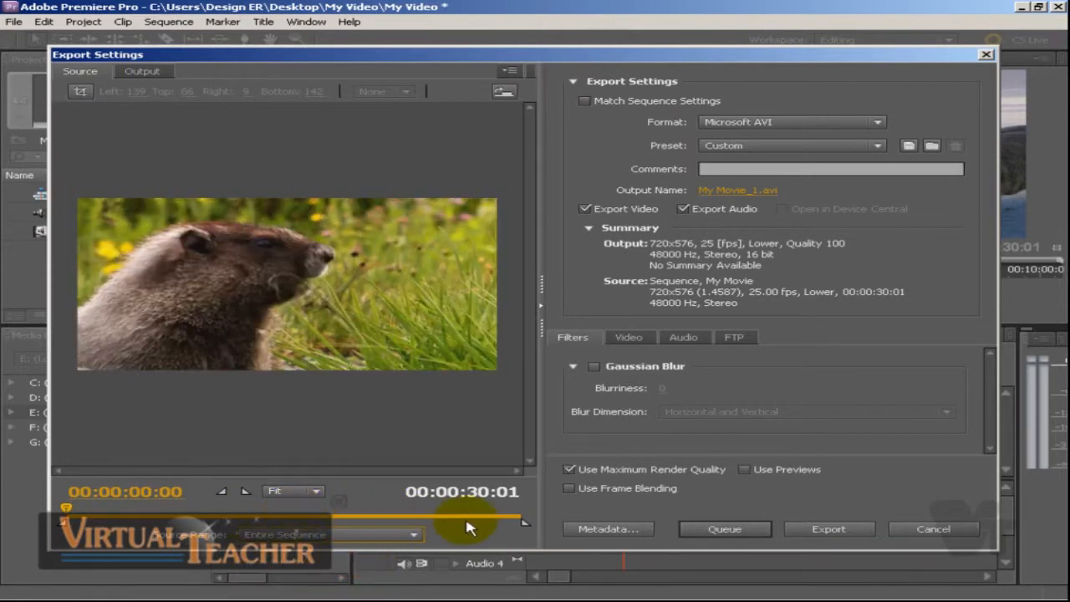
Try ending the export range earlier, with a duration of about 00:00:21:10, and reset the source range to Entire Sequence.
left_click(382, 522)
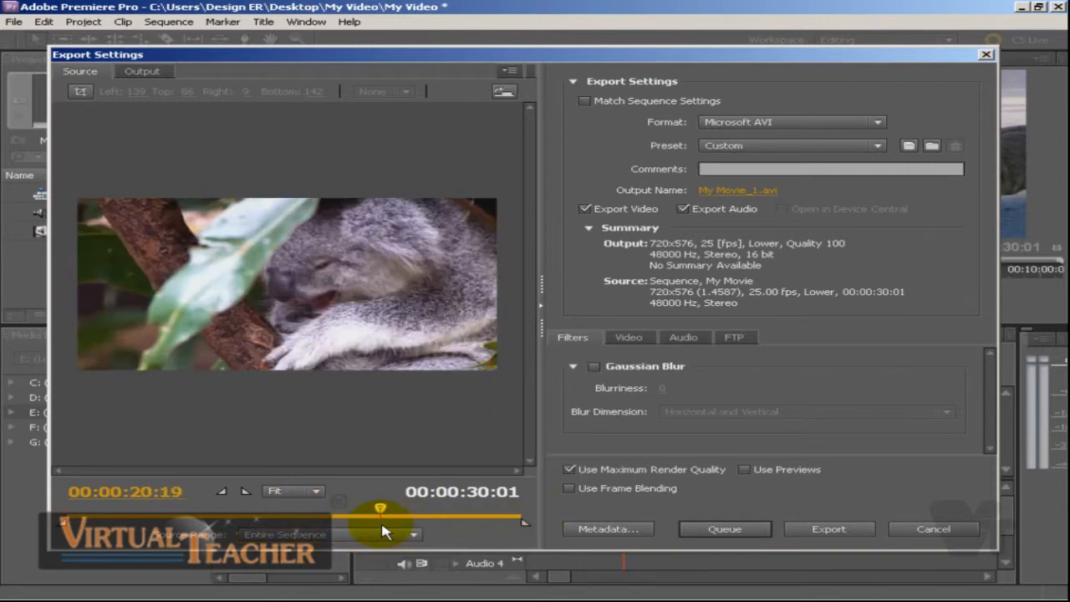
left_click(401, 524)
left_click_drag(401, 528, 395, 528)
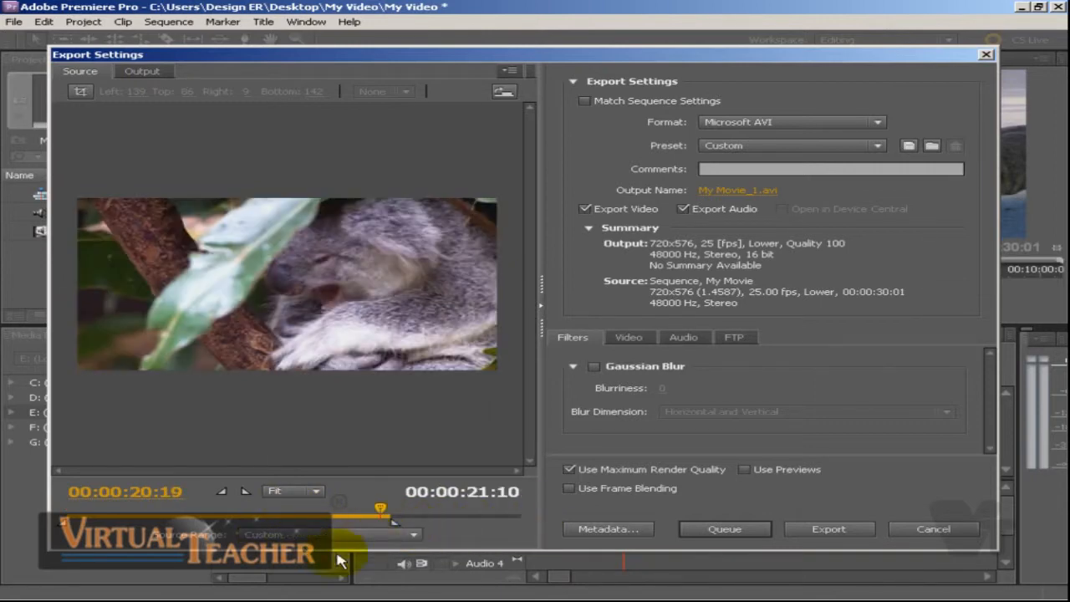
left_click(340, 537)
left_click(315, 552)
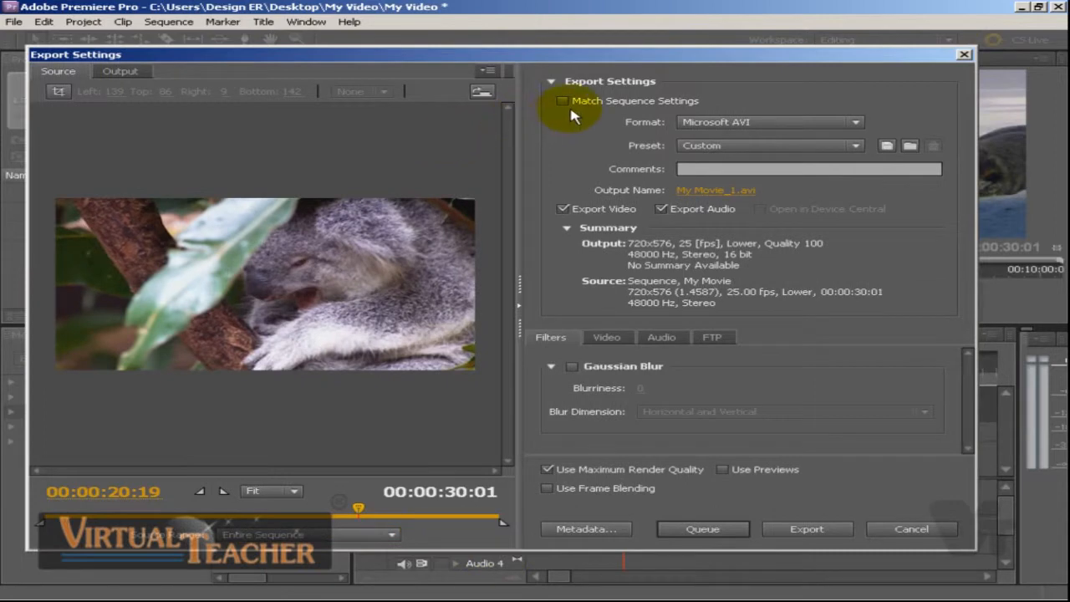
Try the Match Sequence Settings option for the export and turn it off again.
left_click_drag(571, 55, 561, 49)
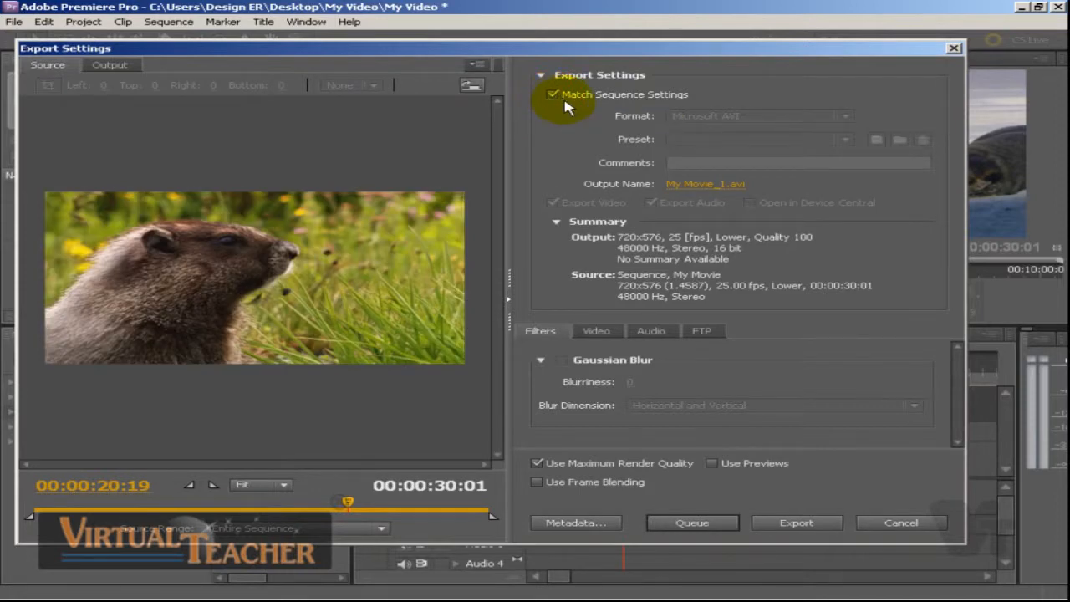
left_click_drag(561, 53, 571, 66)
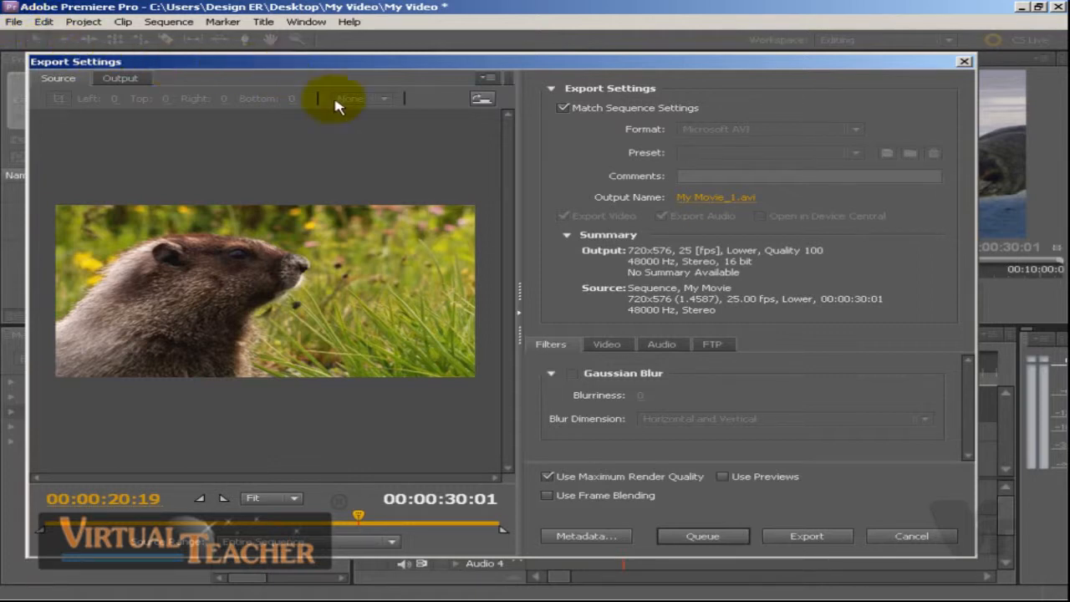
left_click(573, 113)
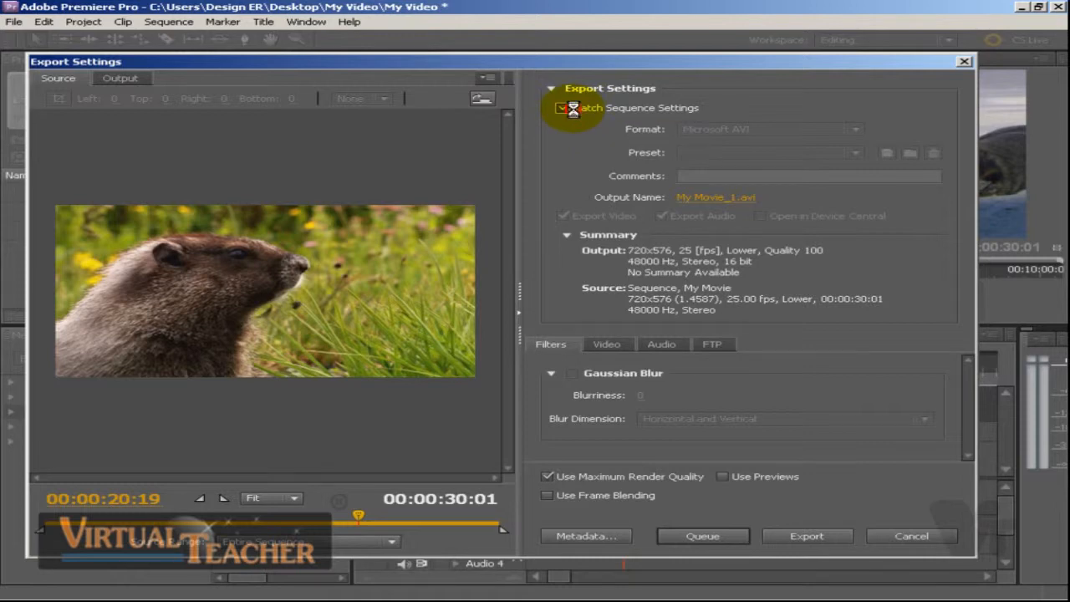
left_click(573, 113)
left_click(579, 118)
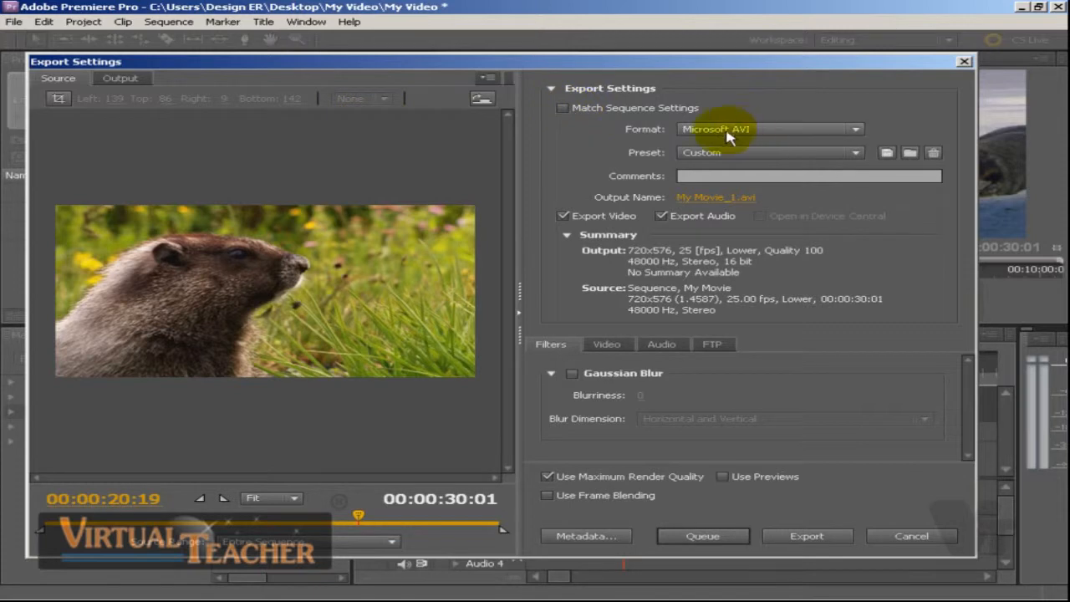
Review the available export formats and set the format to MPEG2-DVD.
left_click(857, 131)
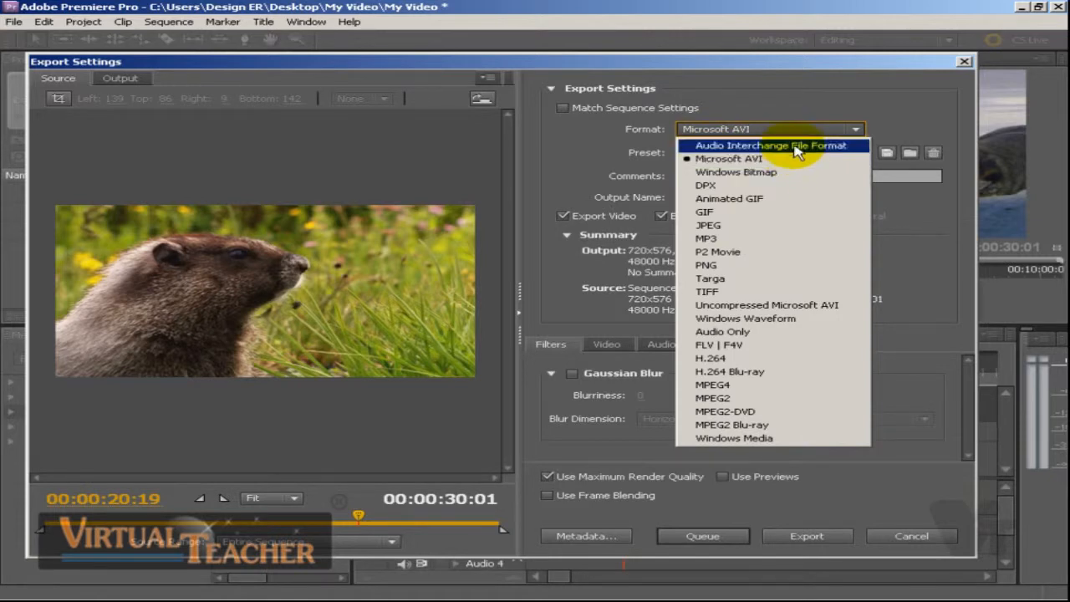
left_click(808, 102)
left_click(743, 133)
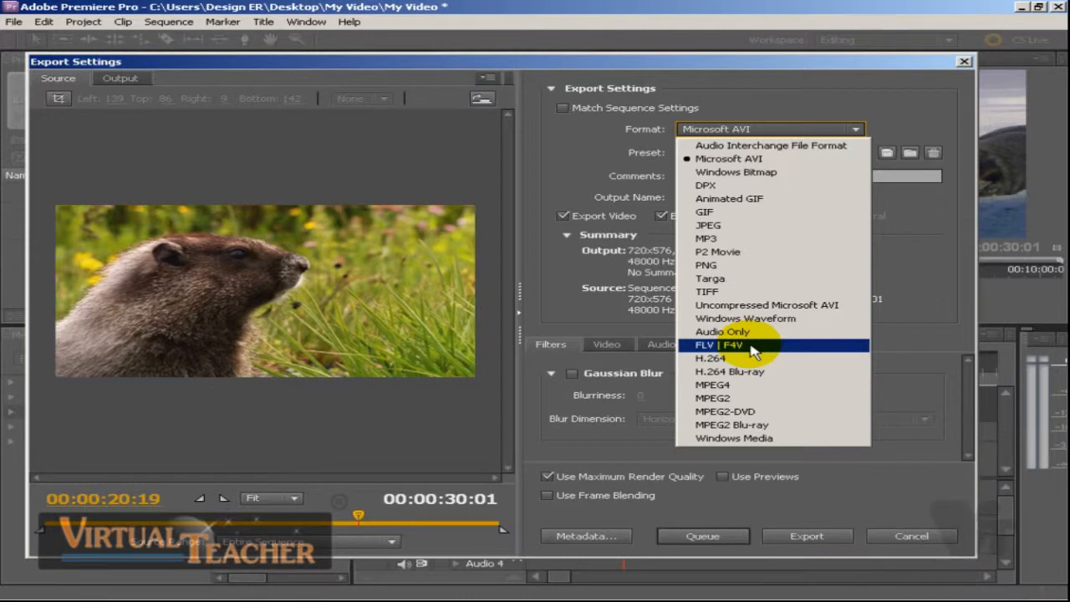
left_click(772, 412)
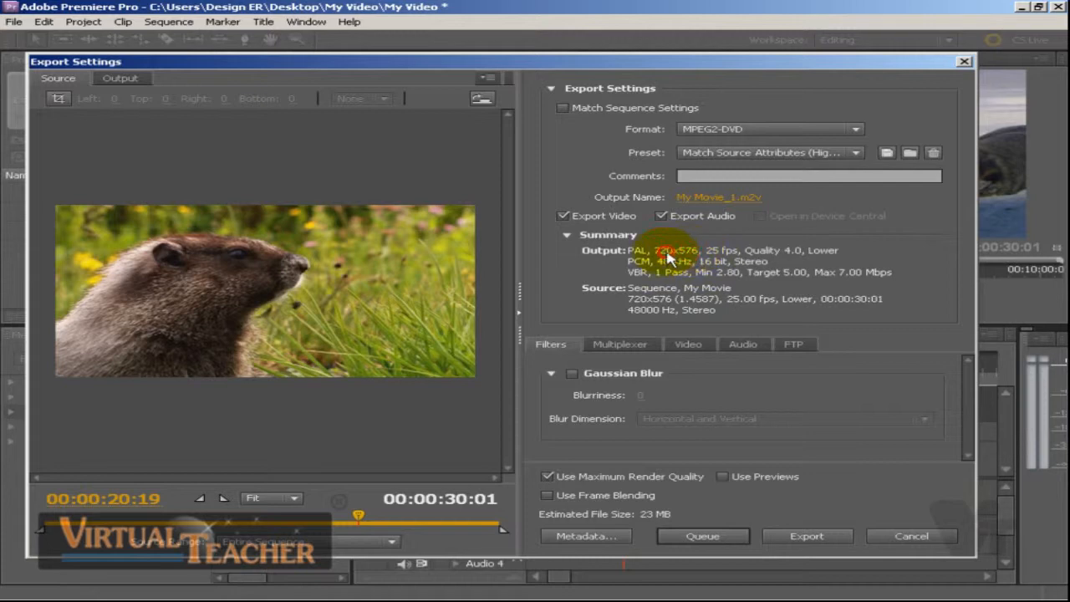
Change the export format to MPEG2 Blu-ray.
left_click(752, 135)
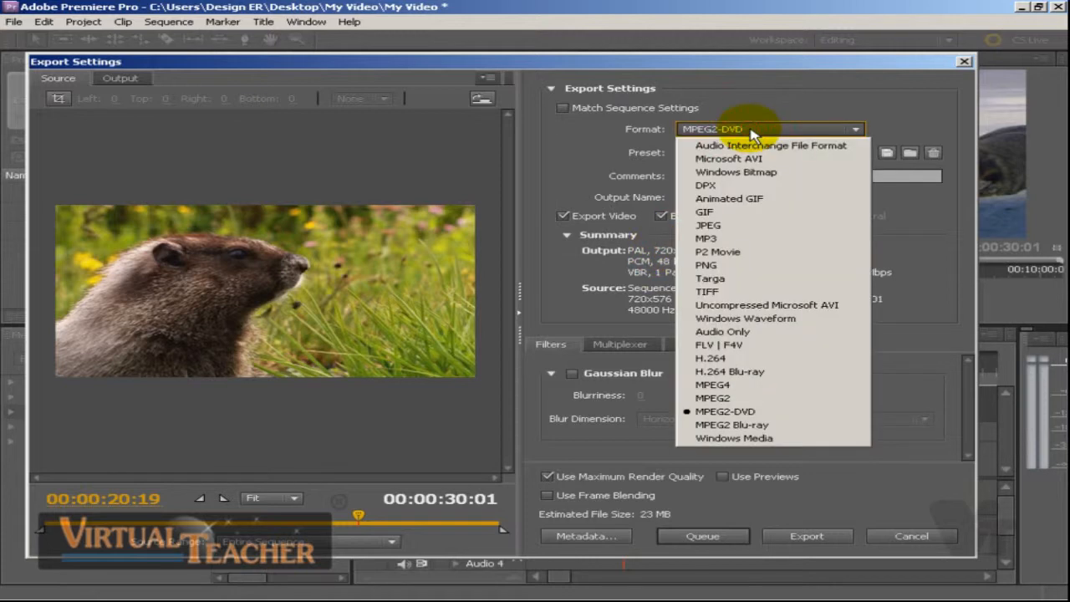
left_click(757, 426)
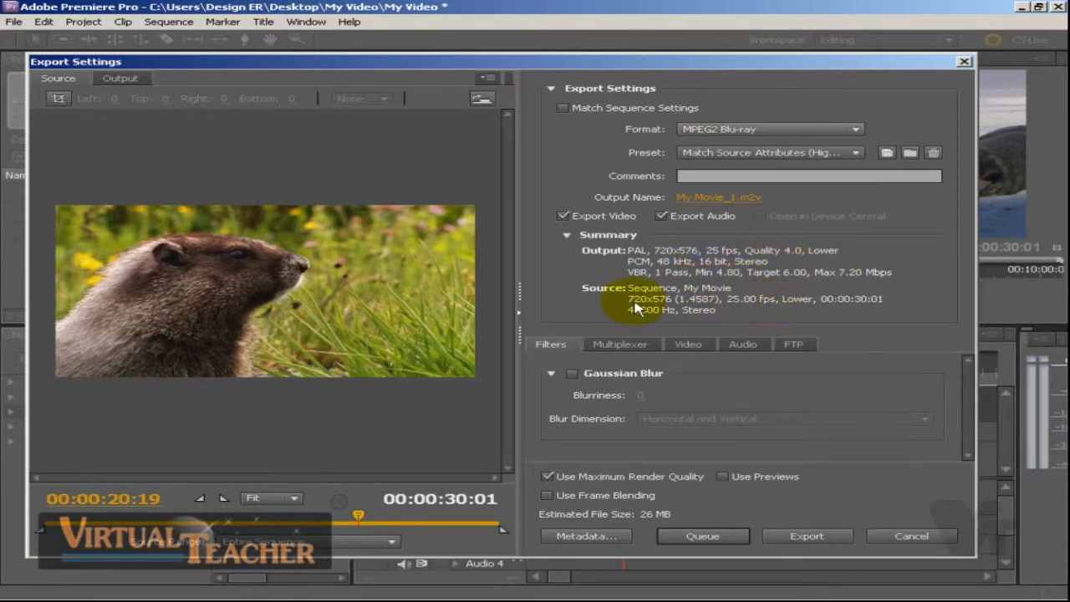
Set the export format to Microsoft AVI with the PAL DV Widescreen preset.
left_click(752, 130)
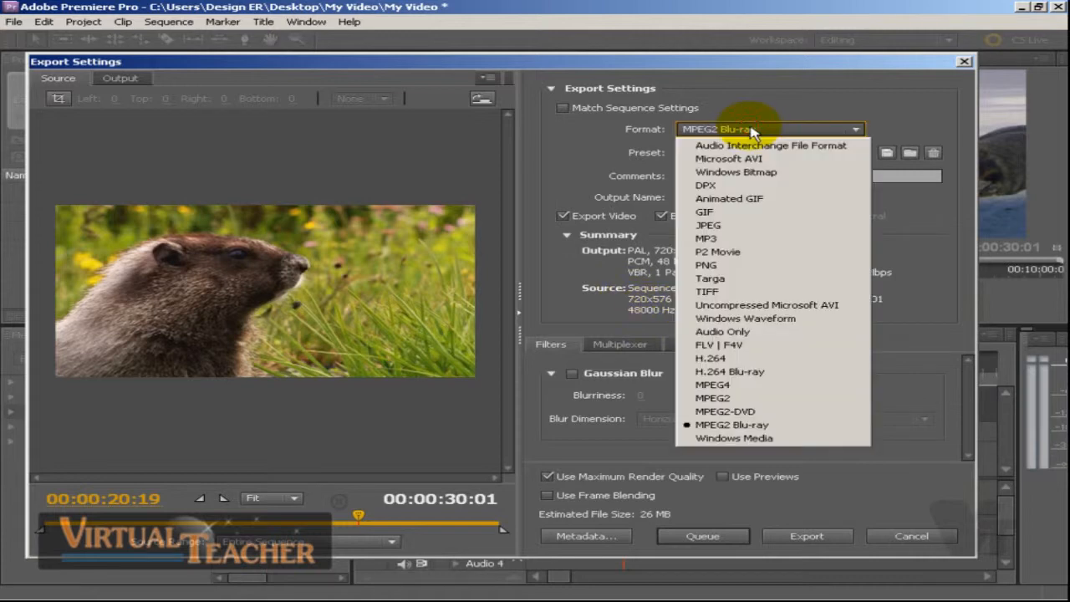
left_click(736, 159)
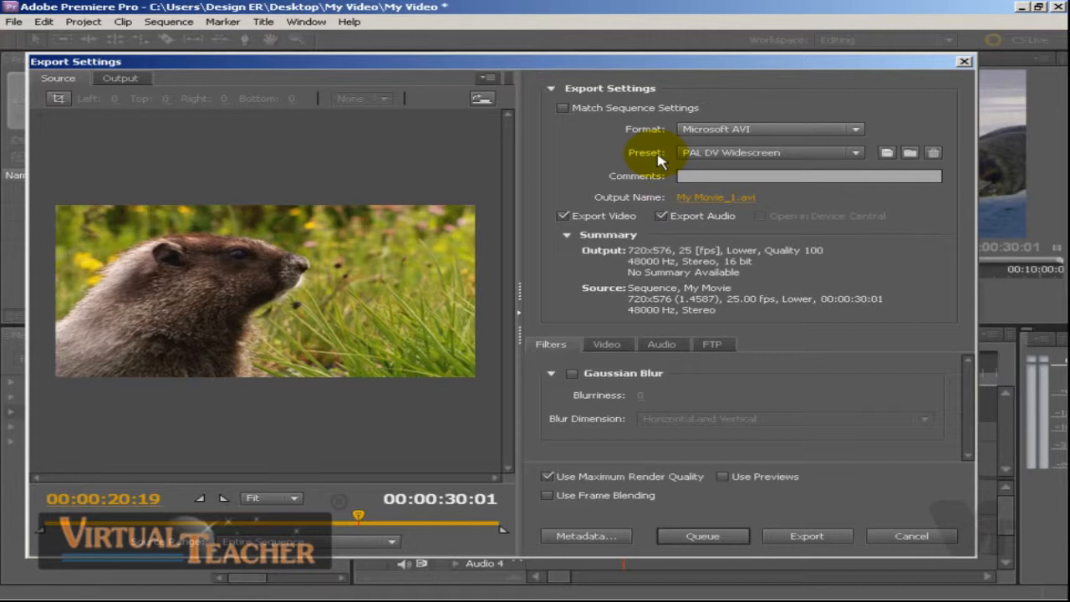
left_click(706, 155)
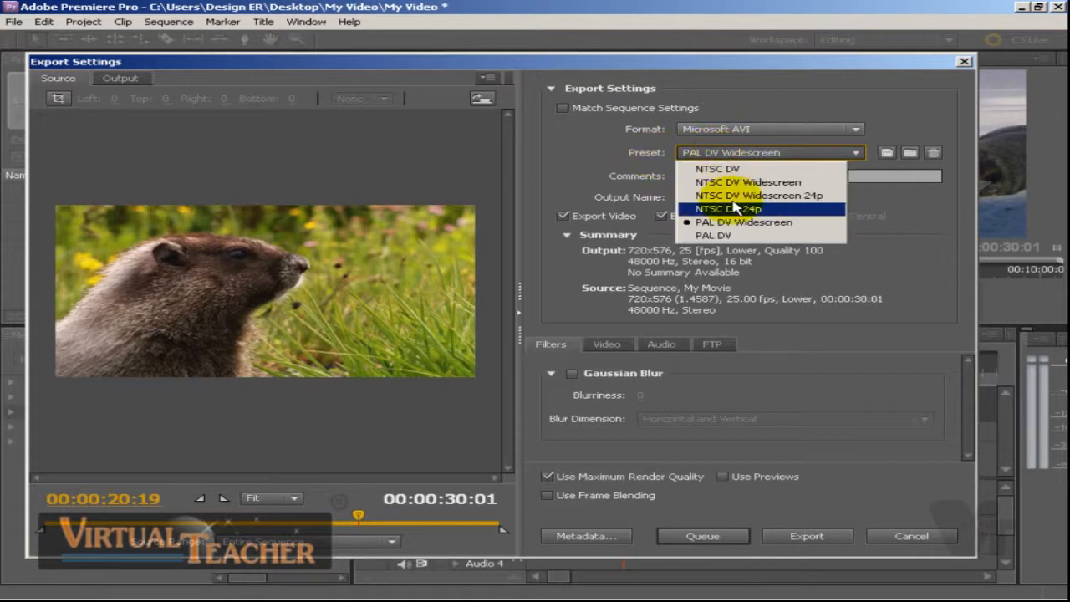
left_click(805, 229)
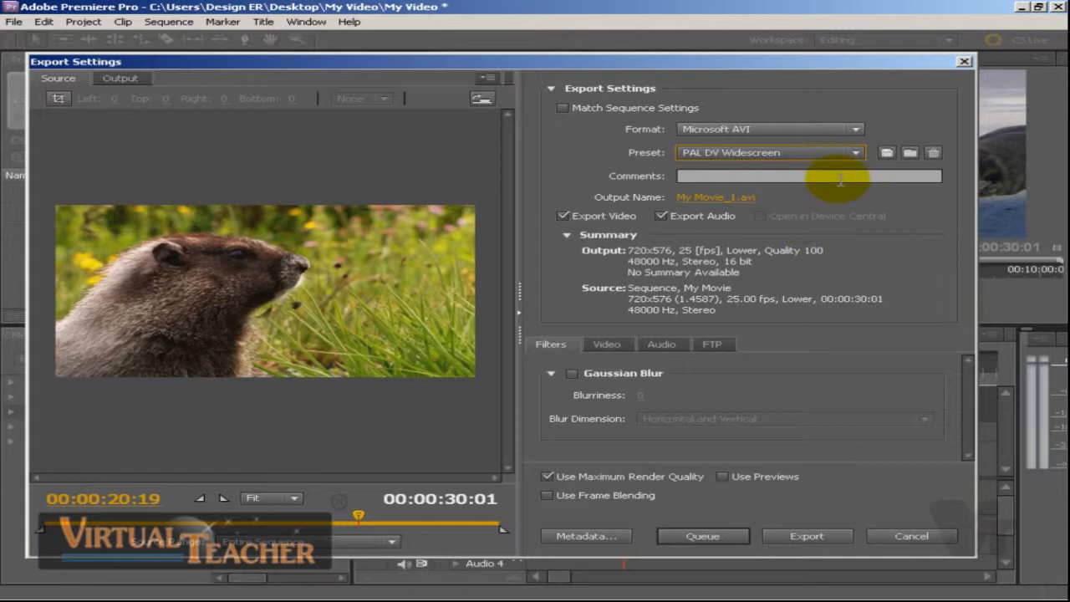
Check the export's output file name and save location, and cancel without saving a new name.
left_click(739, 177)
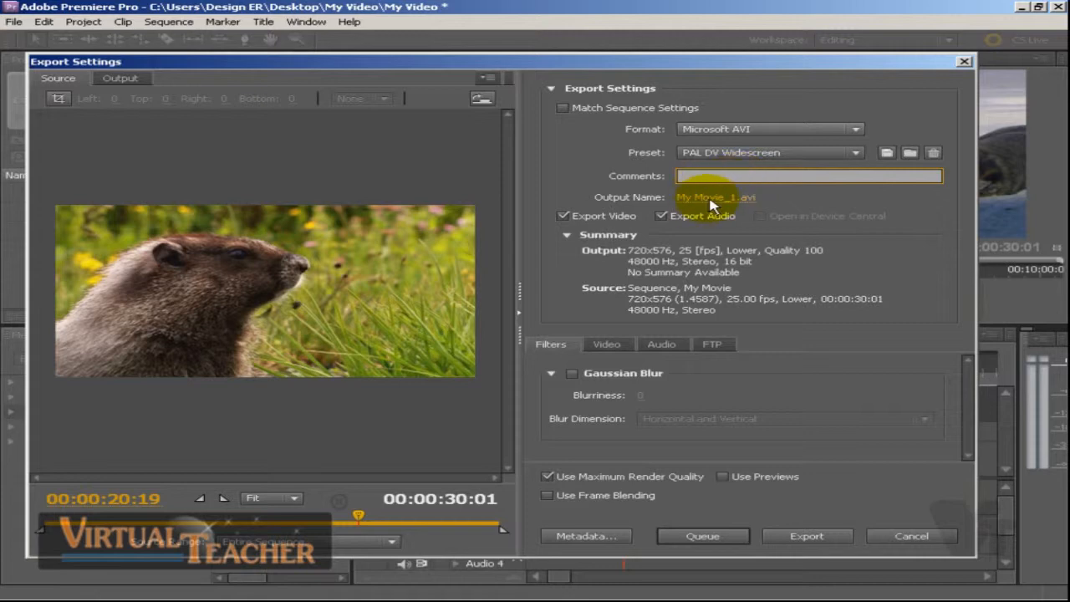
left_click(716, 198)
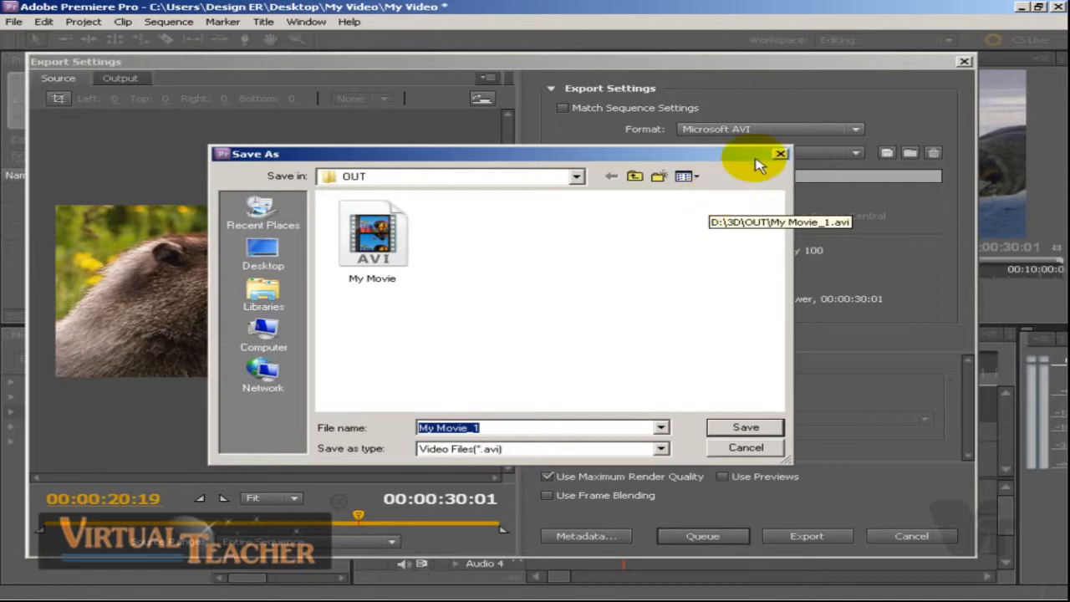
left_click(780, 154)
left_click(744, 201)
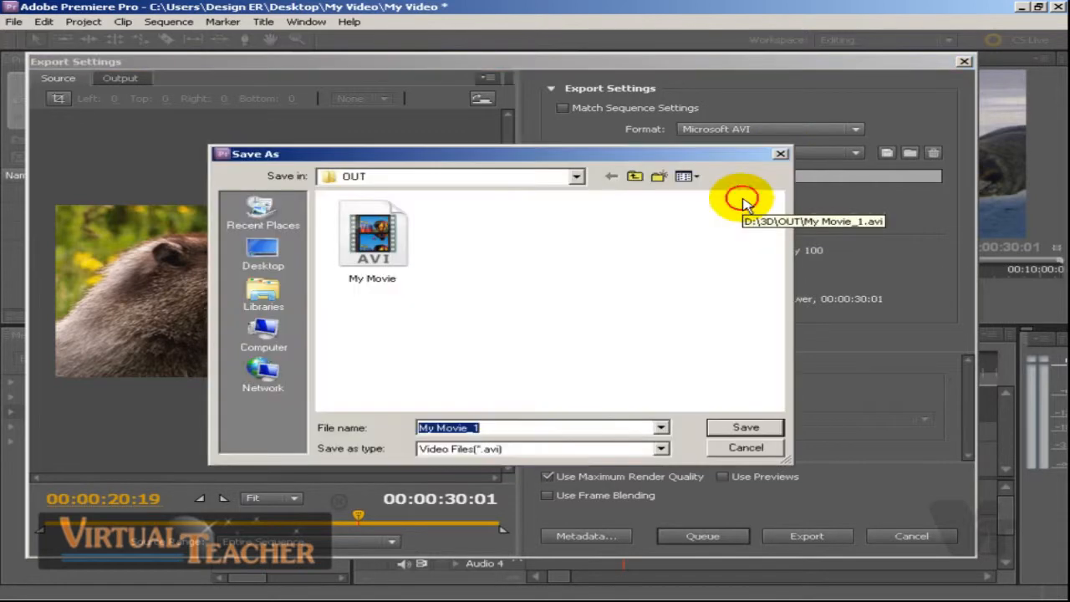
left_click(526, 429)
left_click(744, 447)
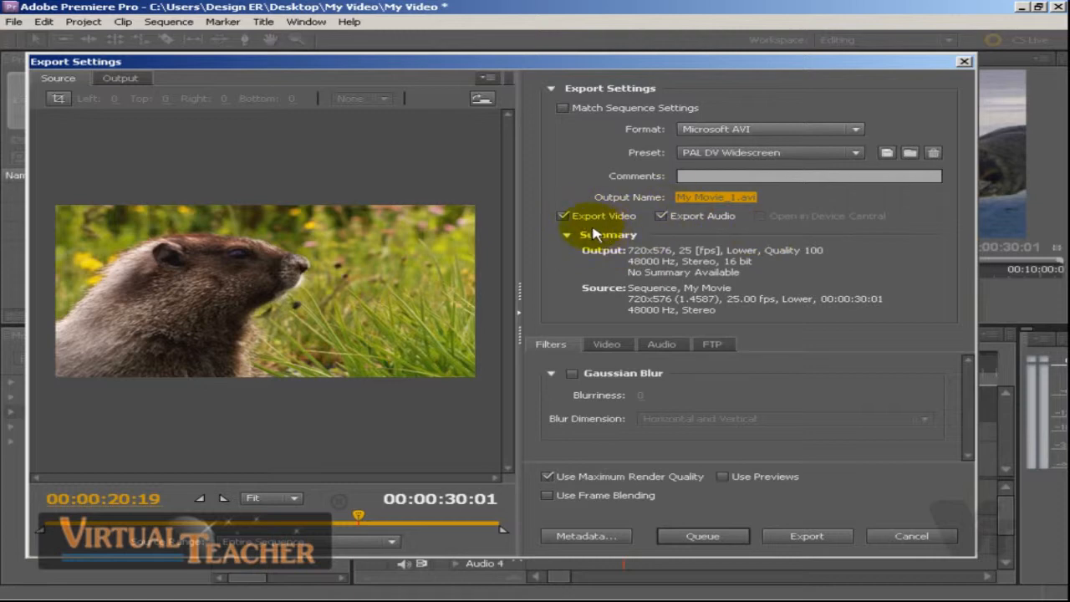
Try turning Export Video and Export Audio off and on again, and collapse and re-expand the export summary.
left_click(565, 217)
left_click(564, 216)
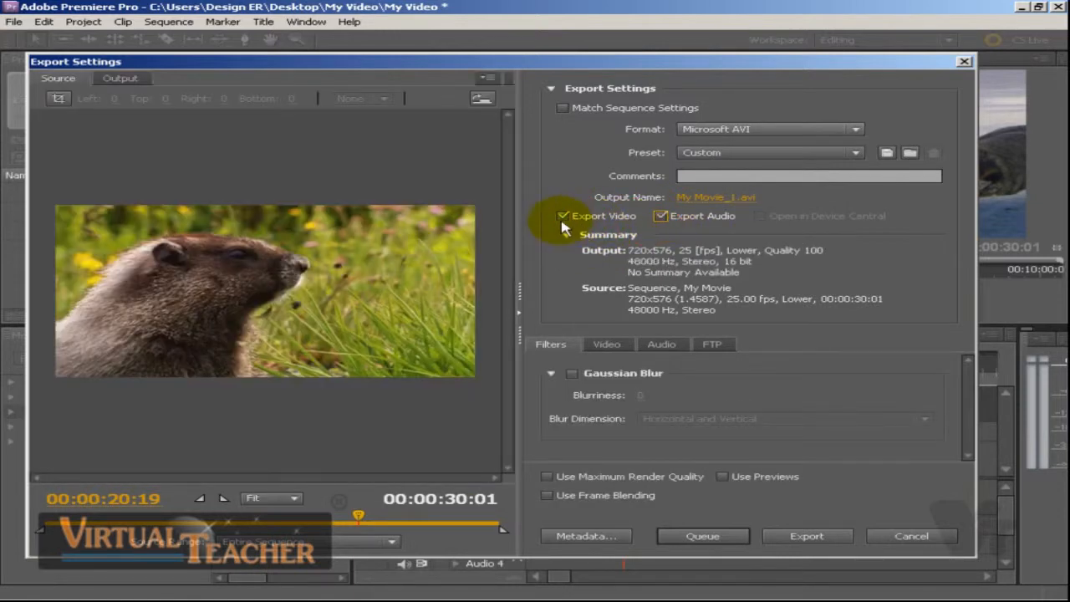
left_click(661, 218)
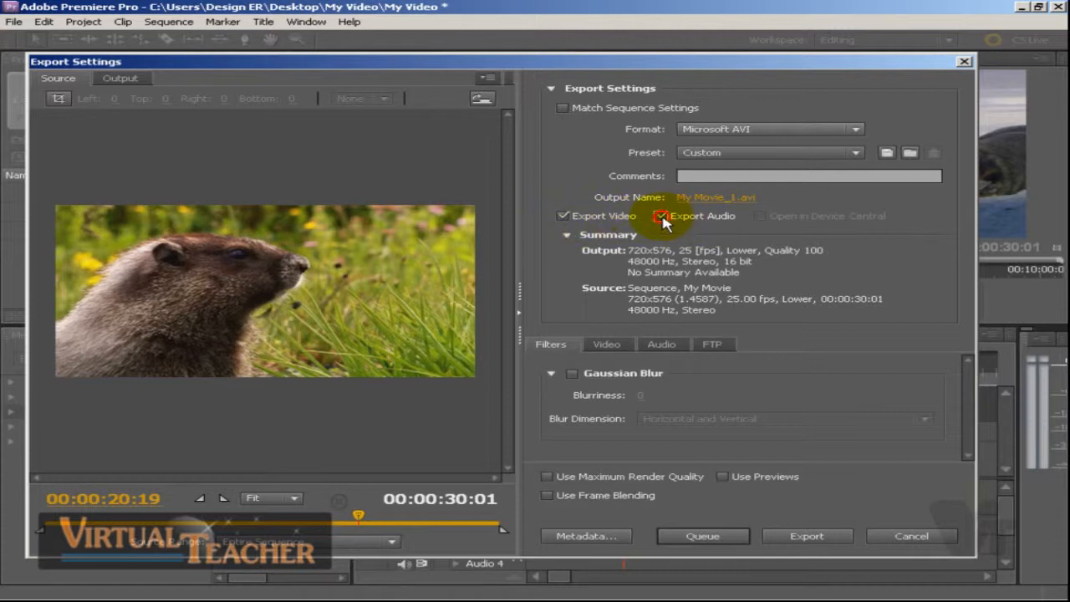
left_click(661, 218)
left_click(662, 217)
left_click(661, 217)
left_click(563, 215)
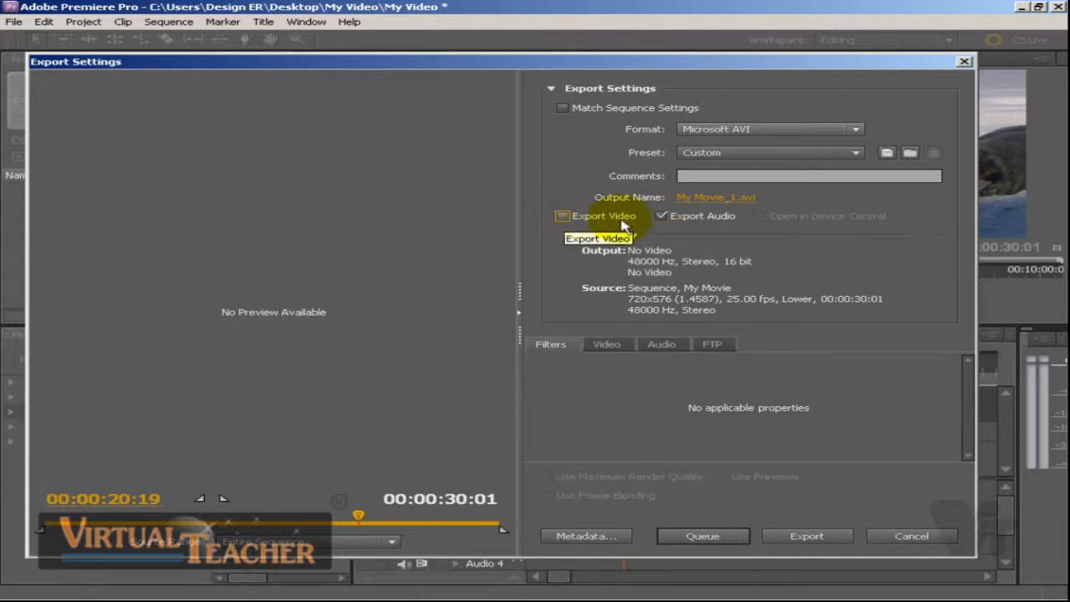
left_click(564, 216)
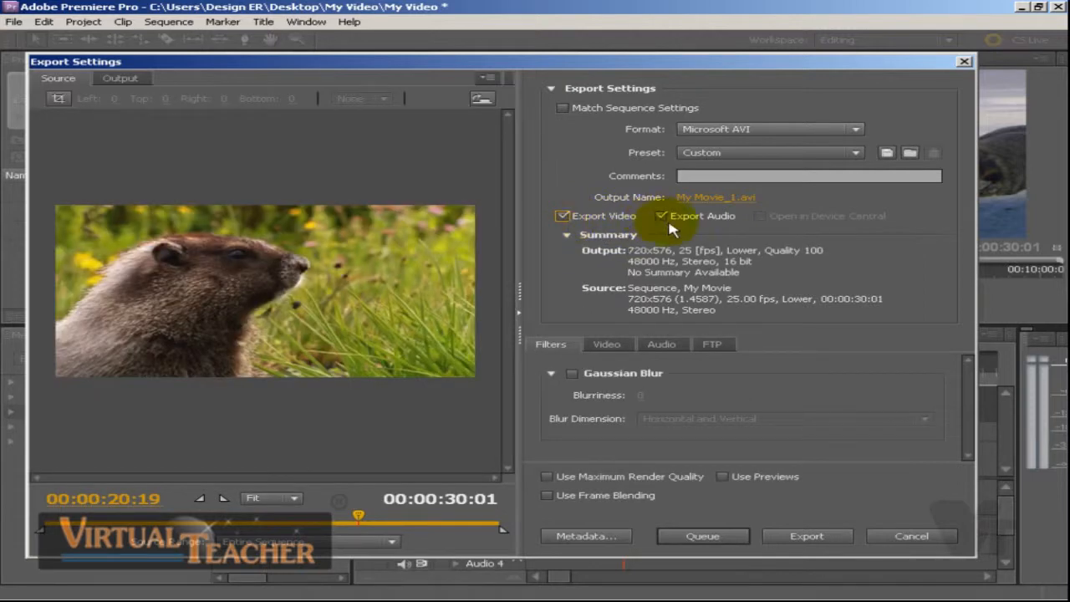
left_click(567, 235)
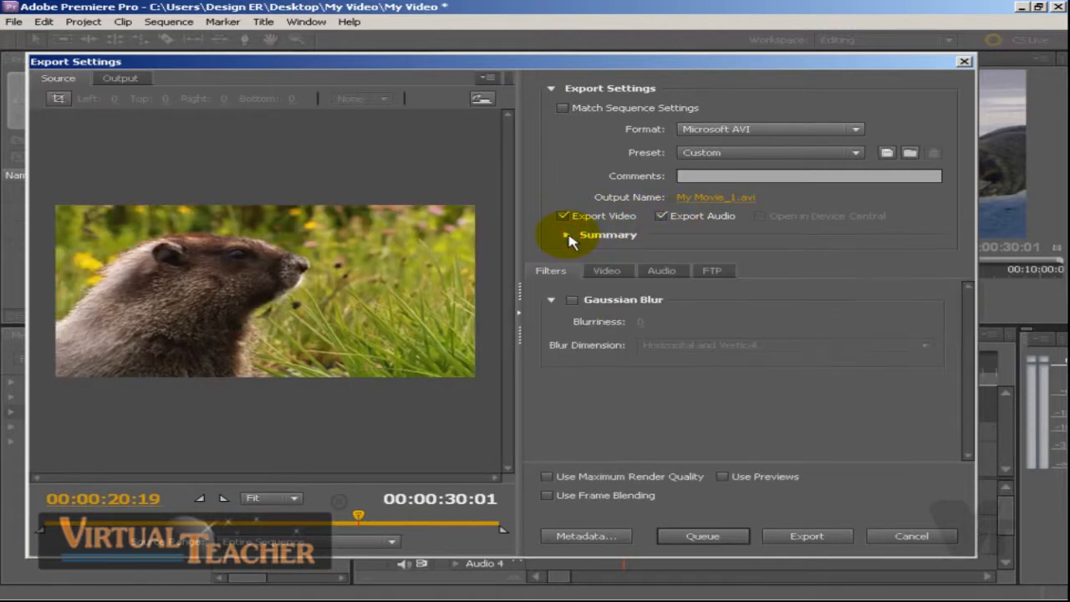
left_click(567, 235)
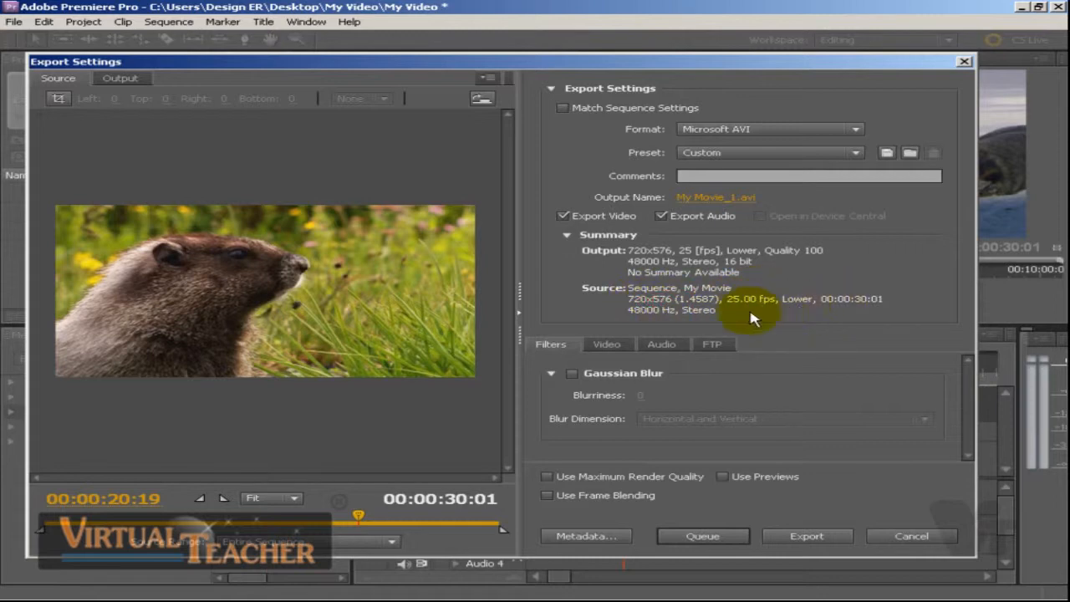
Try the Gaussian Blur filter on the export with a blurriness of 41, and turn the filter off again.
left_click(571, 374)
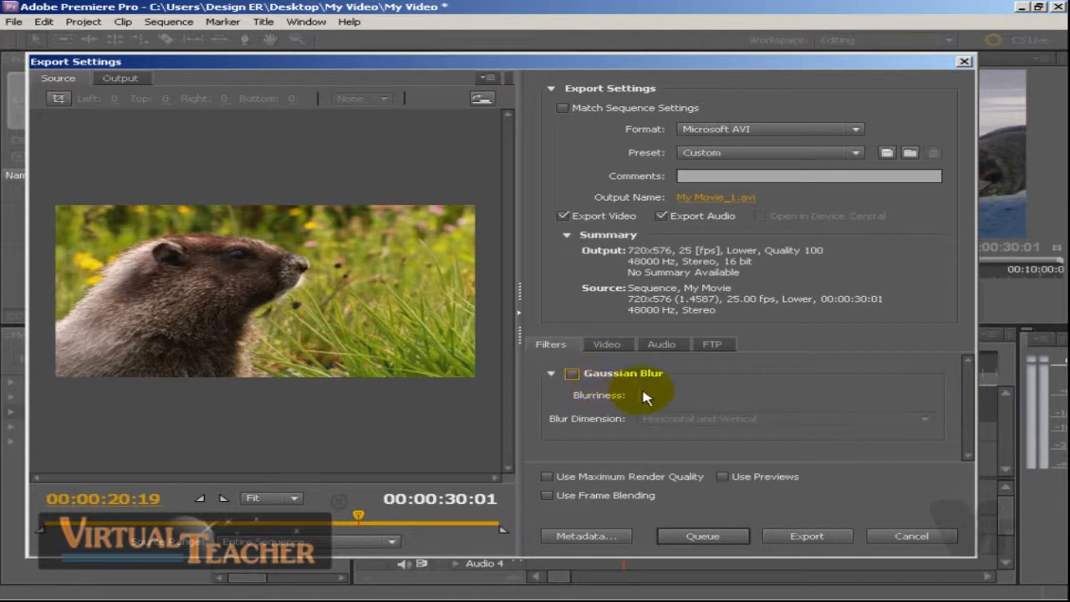
left_click(572, 376)
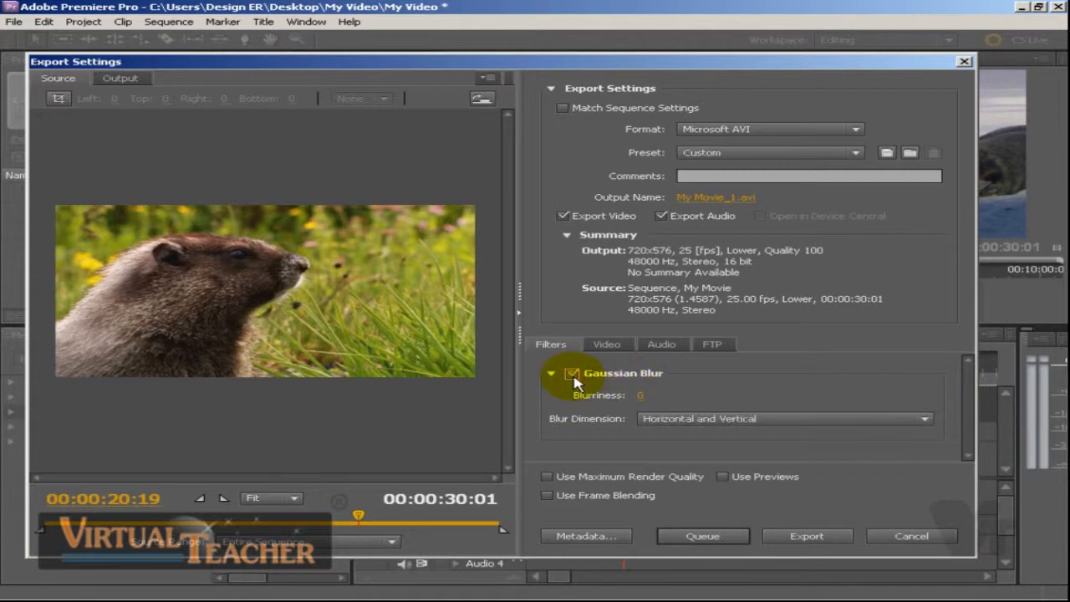
left_click(573, 376)
left_click(574, 376)
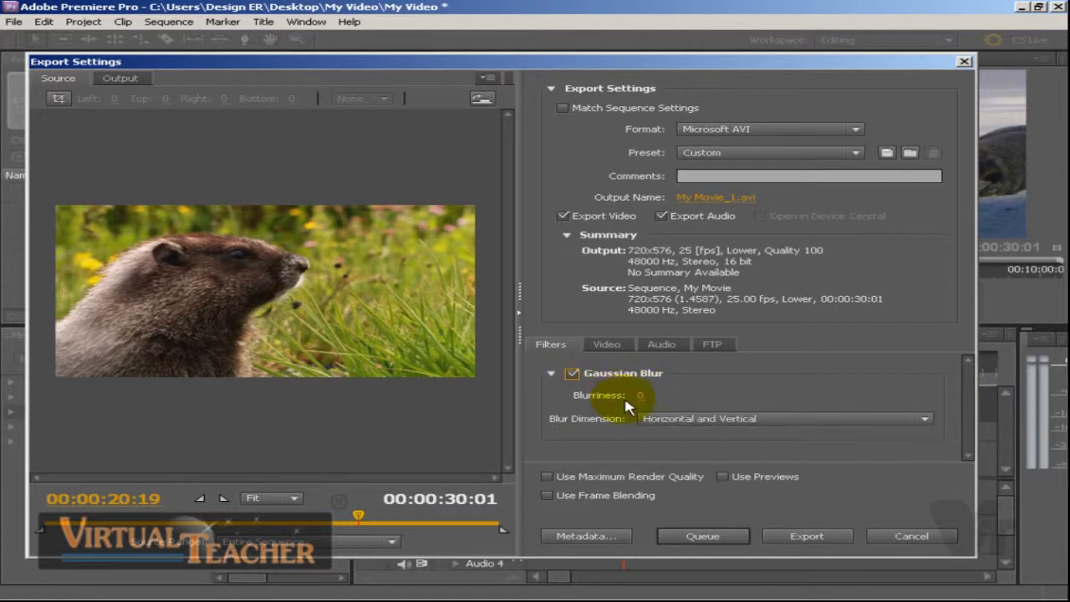
left_click_drag(642, 401, 687, 396)
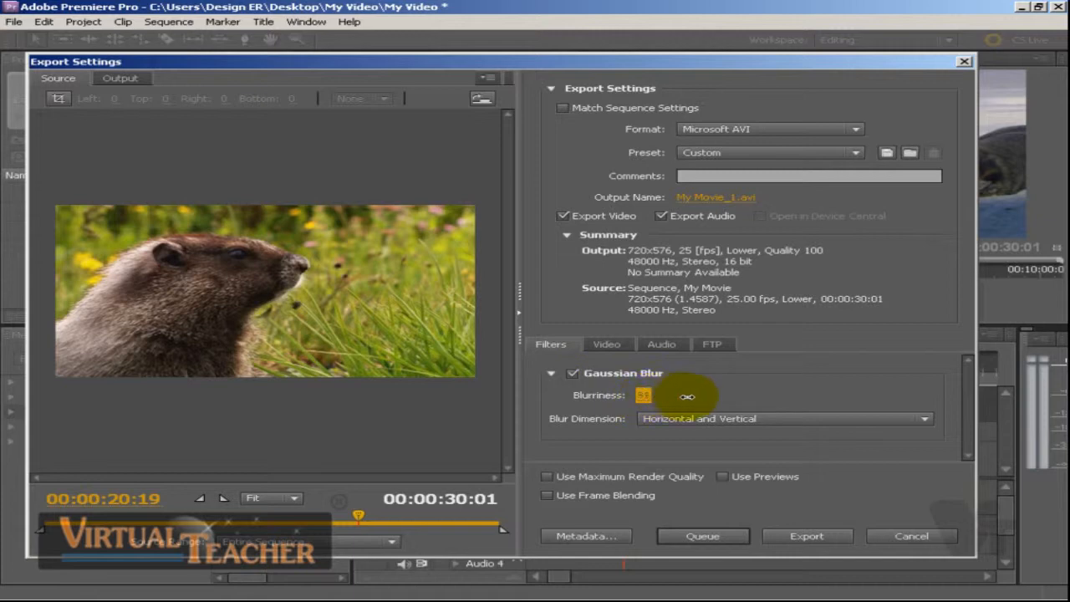
left_click(572, 373)
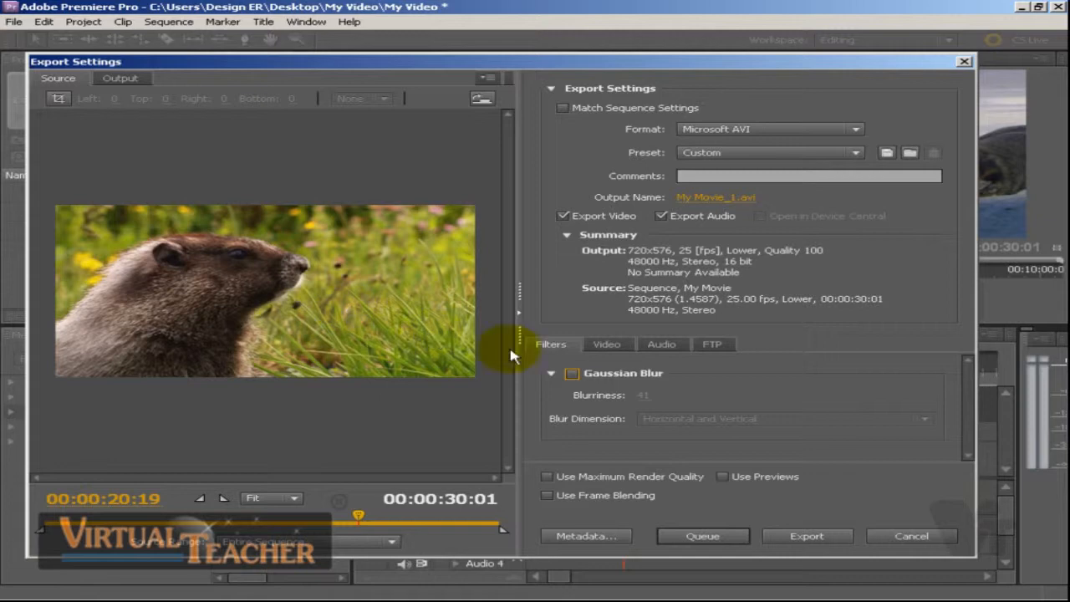
left_click(574, 375)
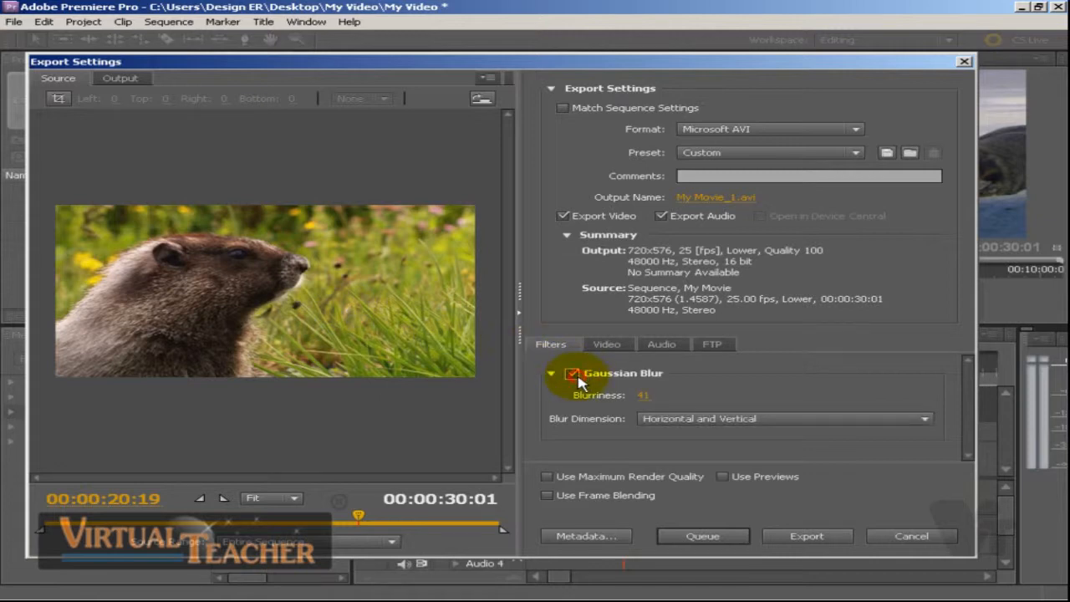
left_click(574, 375)
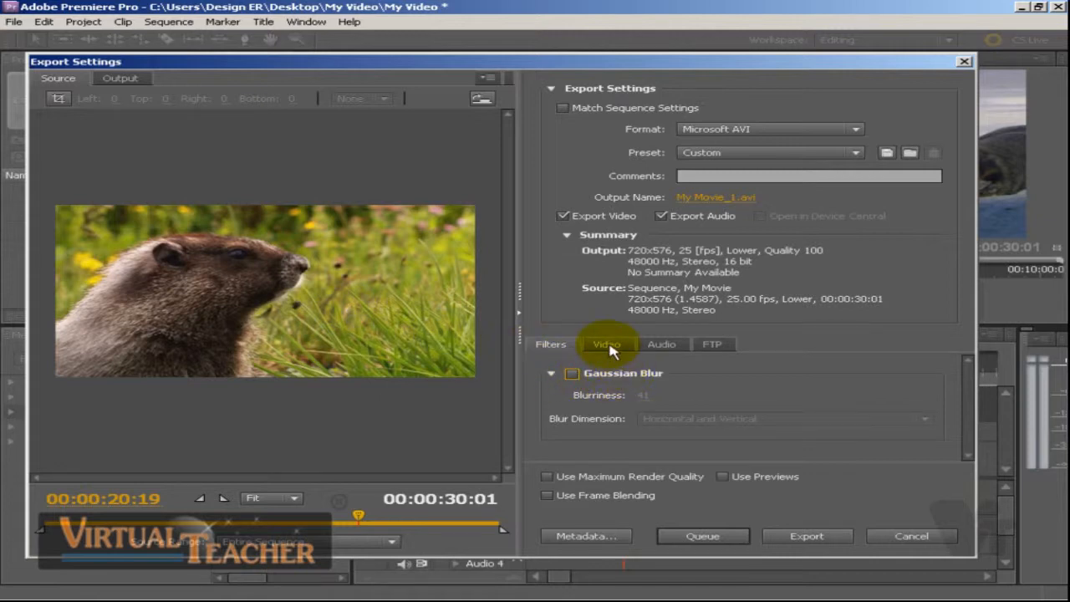
Review the available video codecs for the AVI export and choose DV PAL.
left_click(608, 346)
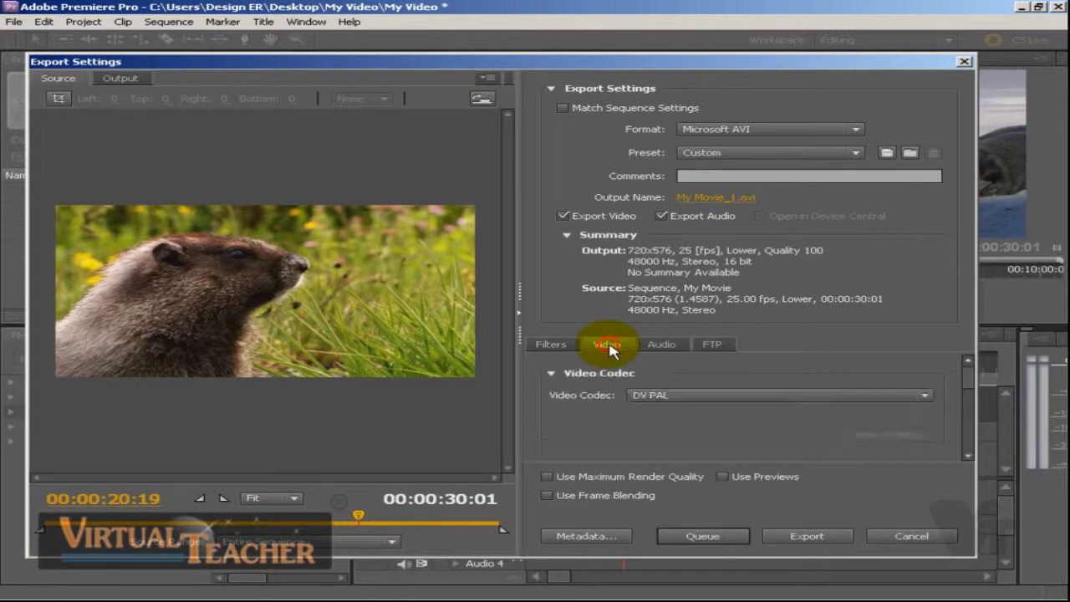
left_click(667, 396)
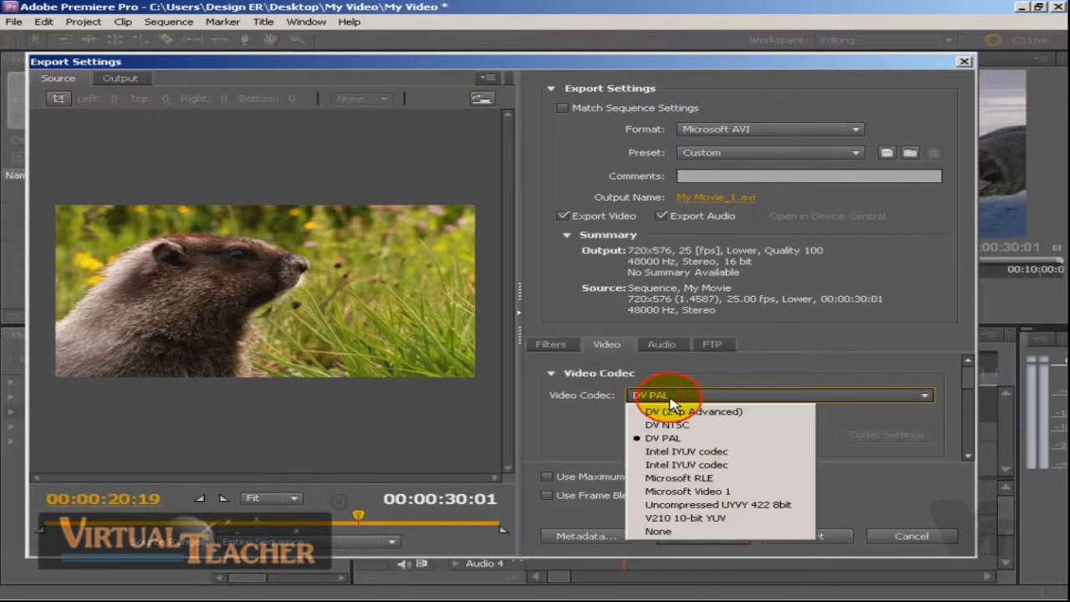
left_click(753, 369)
left_click(691, 396)
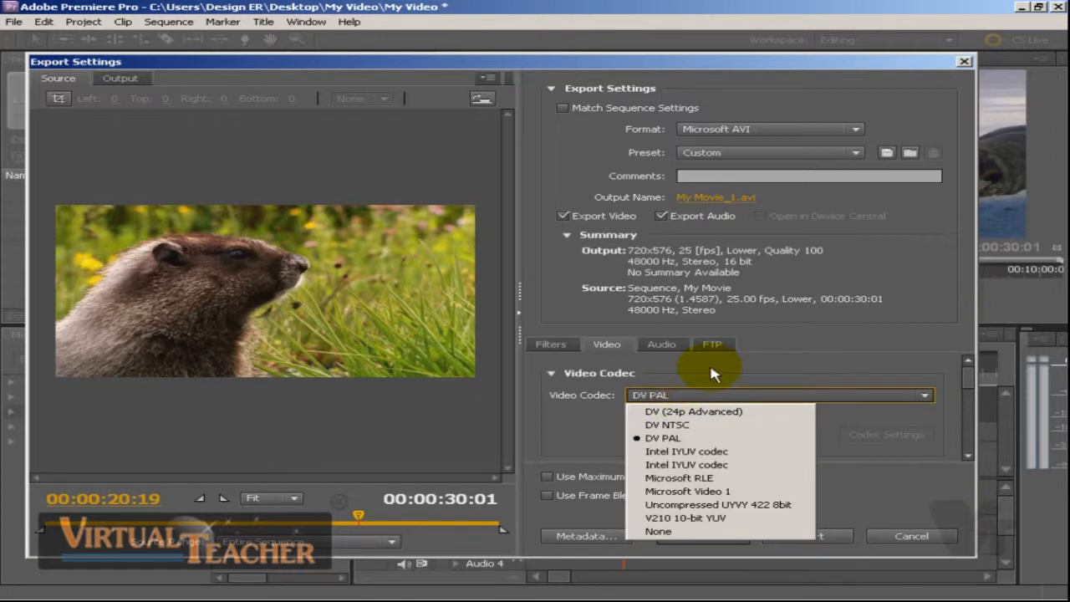
left_click(710, 372)
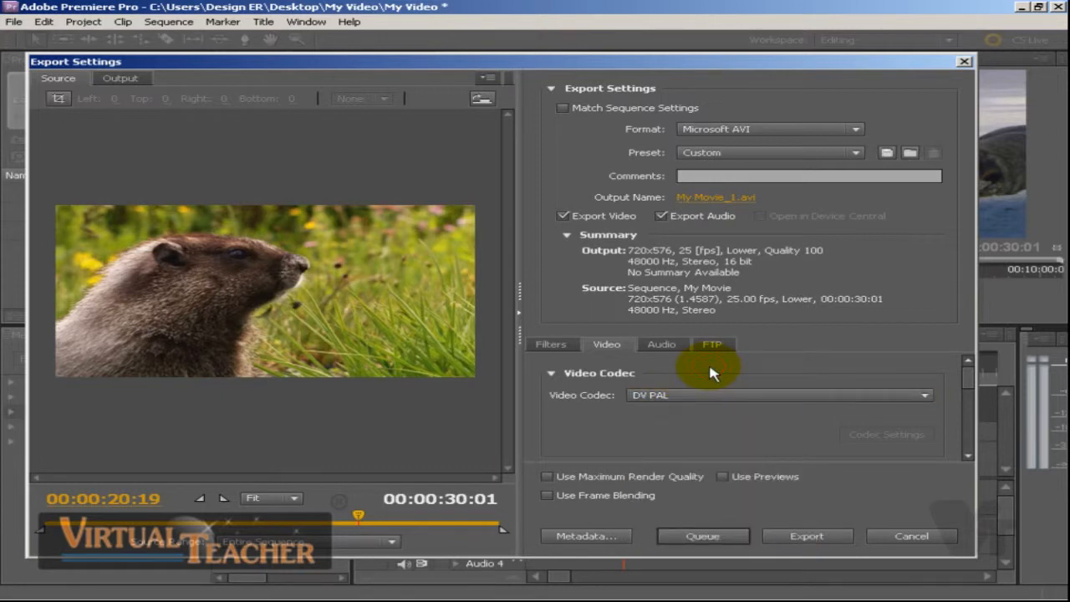
left_click(677, 396)
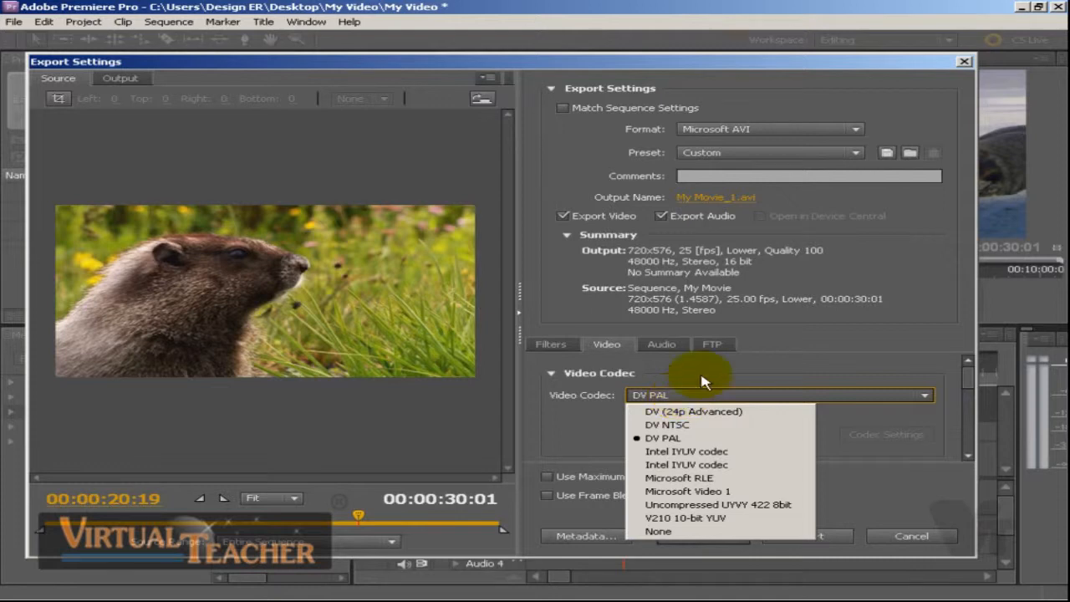
left_click(712, 372)
left_click(707, 396)
left_click(740, 381)
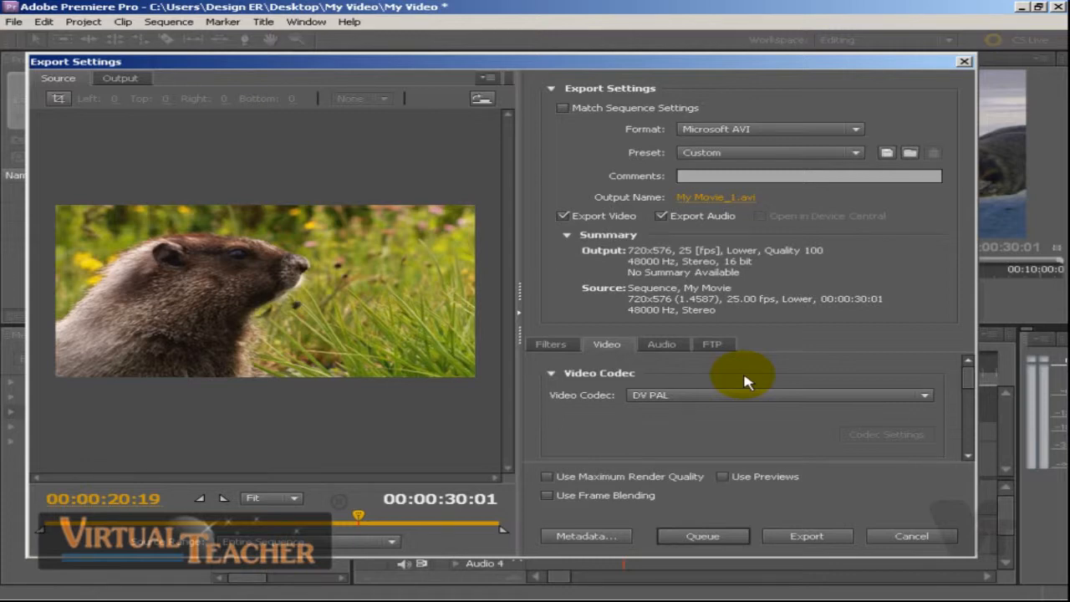
left_click(725, 395)
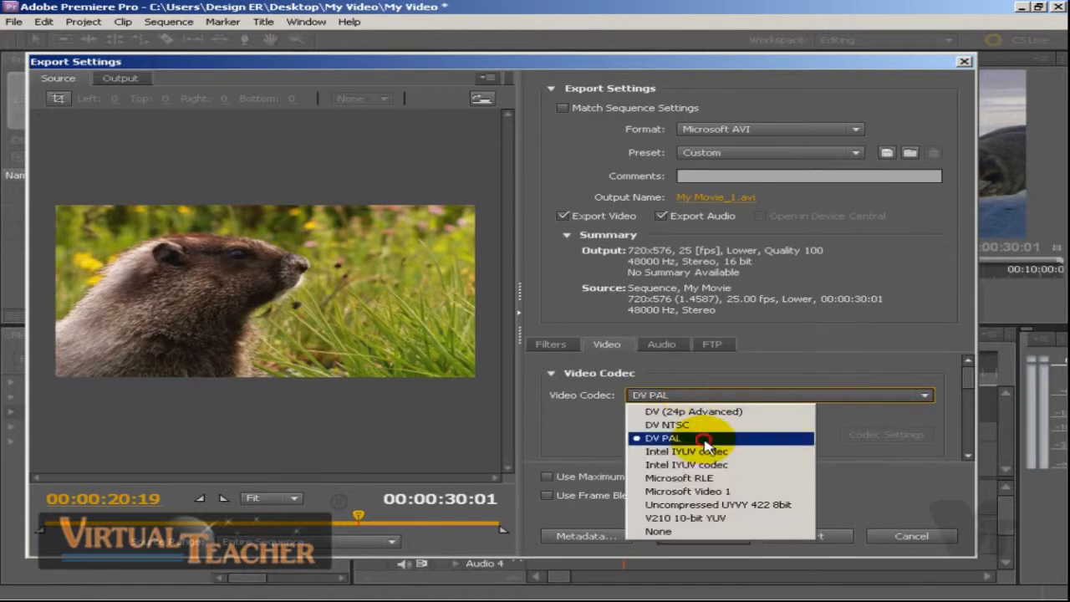
left_click(705, 440)
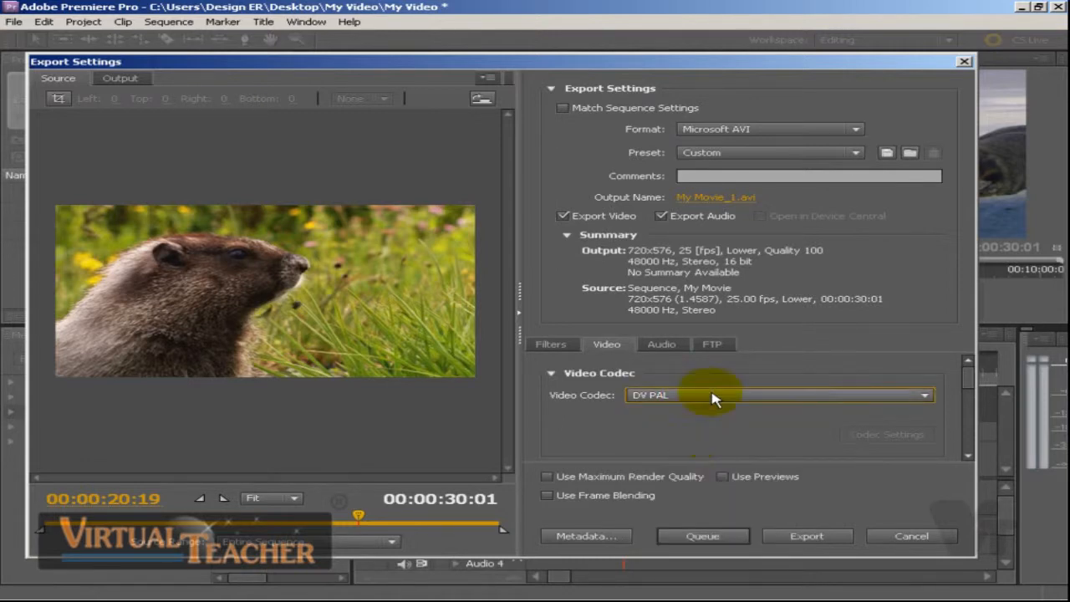
Review the export's audio codec and the available sample rates without changing them.
left_click(674, 347)
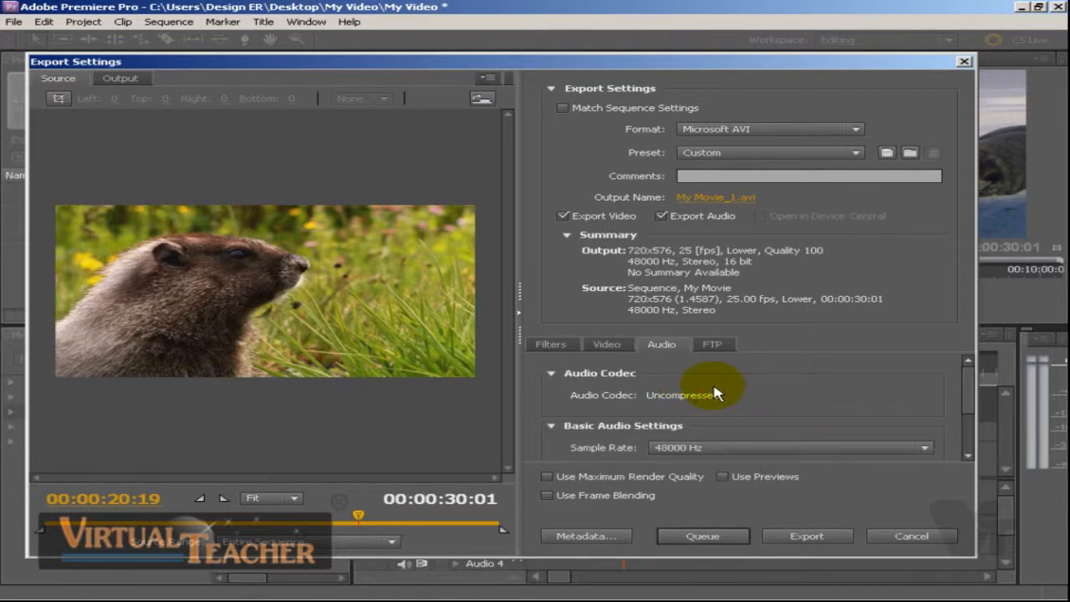
left_click(712, 449)
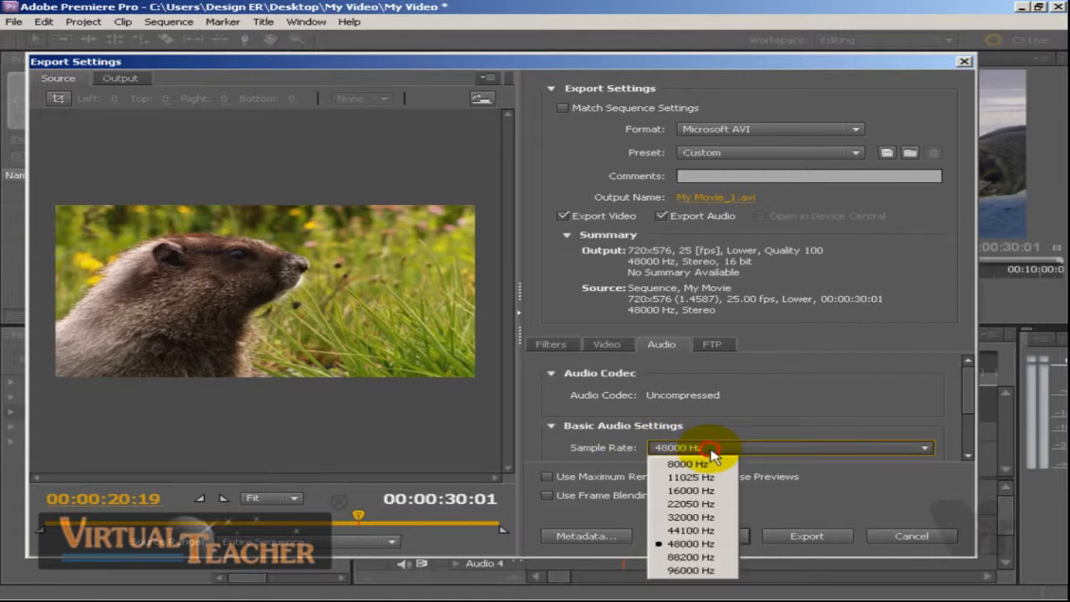
left_click(813, 392)
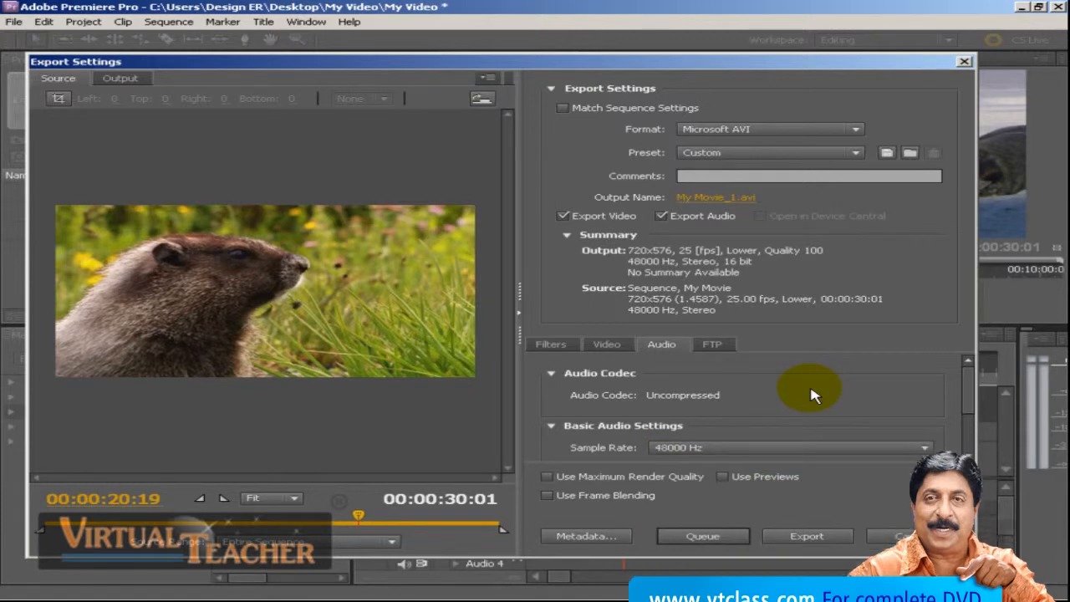
Enable Use Maximum Render Quality for the export and display the FTP upload settings.
left_click(548, 477)
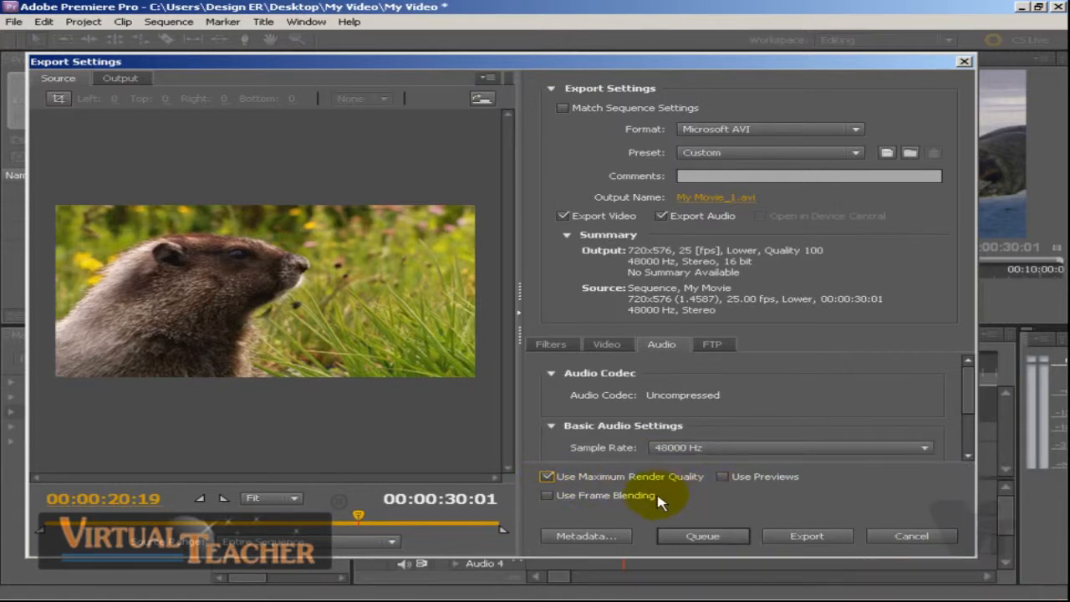
left_click(750, 378)
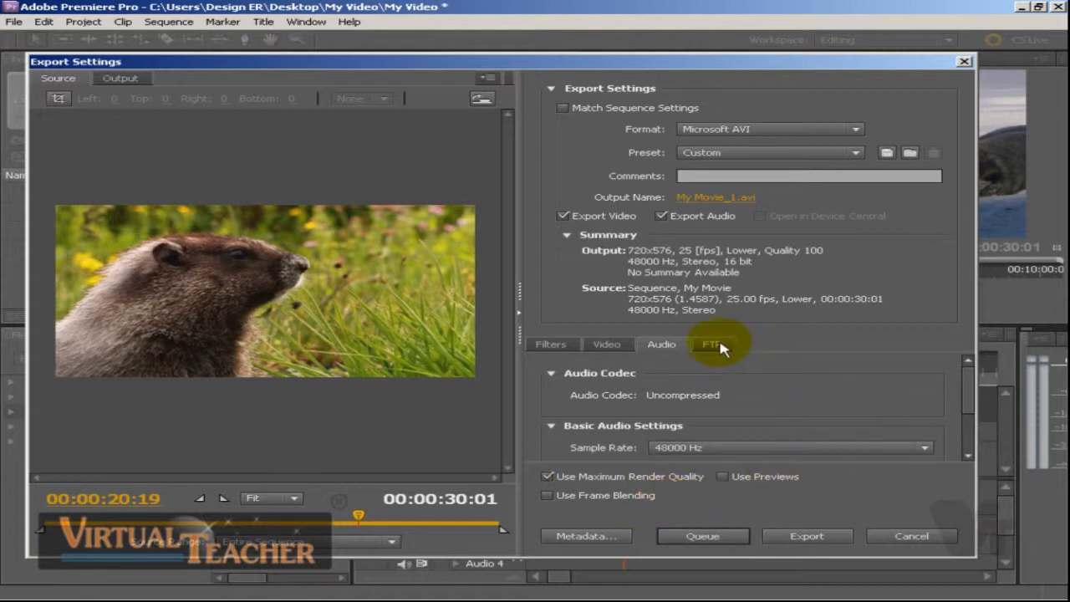
left_click(715, 343)
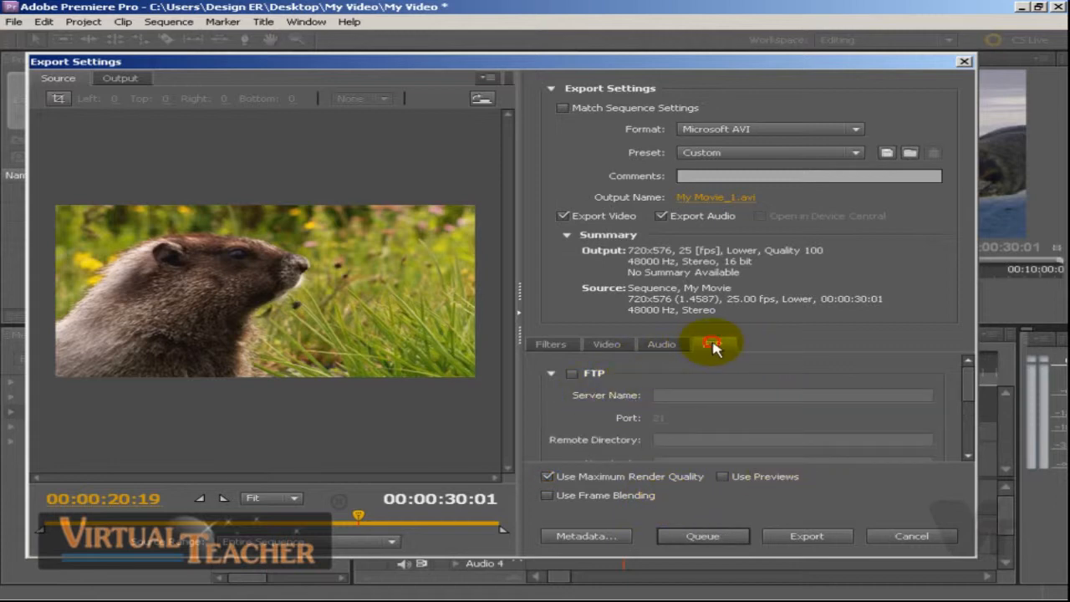
Return to the video codec settings and export My Movie as My Movie_1.avi.
left_click(605, 344)
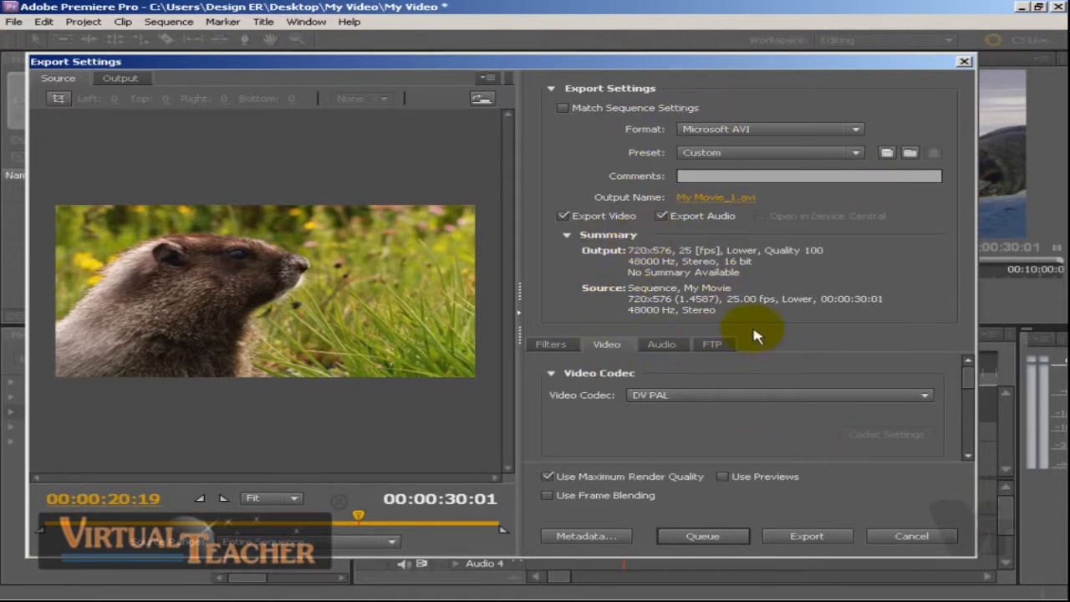
left_click(806, 539)
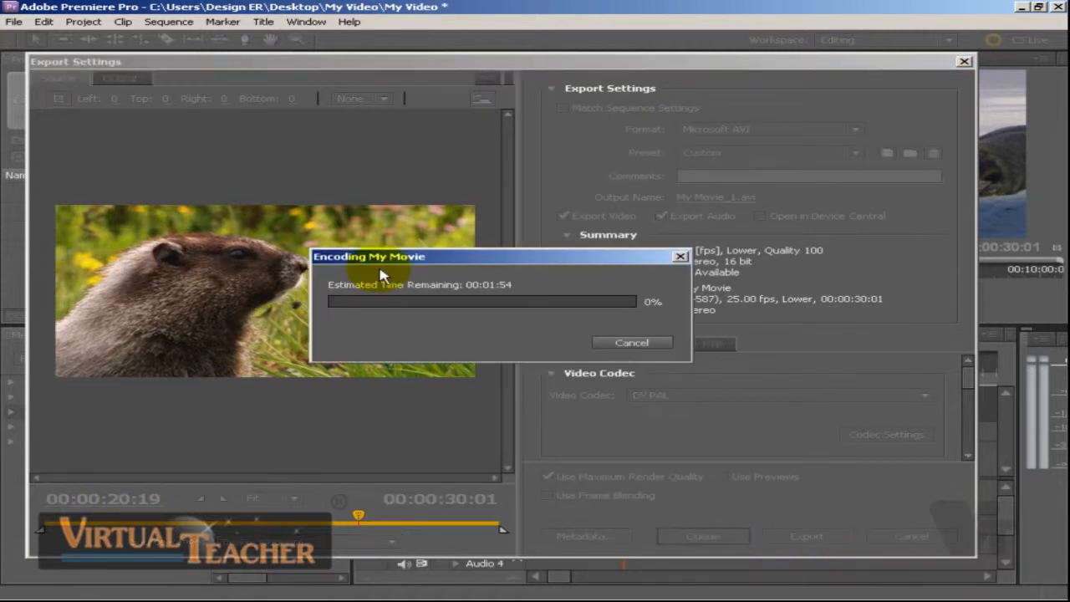
left_click_drag(472, 263, 509, 229)
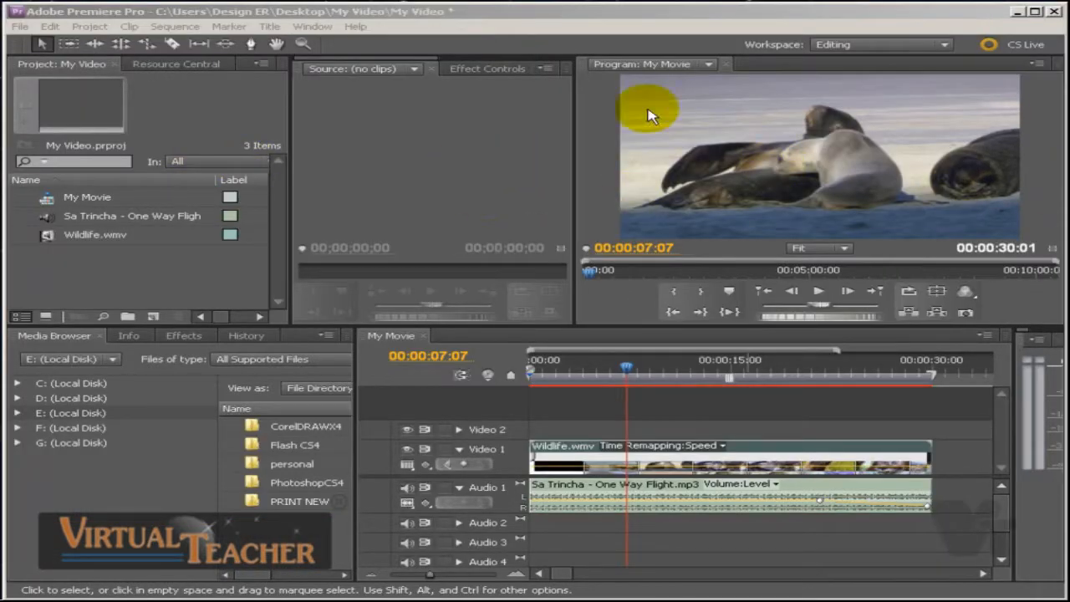
left_click_drag(807, 13, 778, 1)
Switch to the My Video folder in Windows Explorer and play the exported My Movie_1 video briefly to check it.
left_click(195, 585)
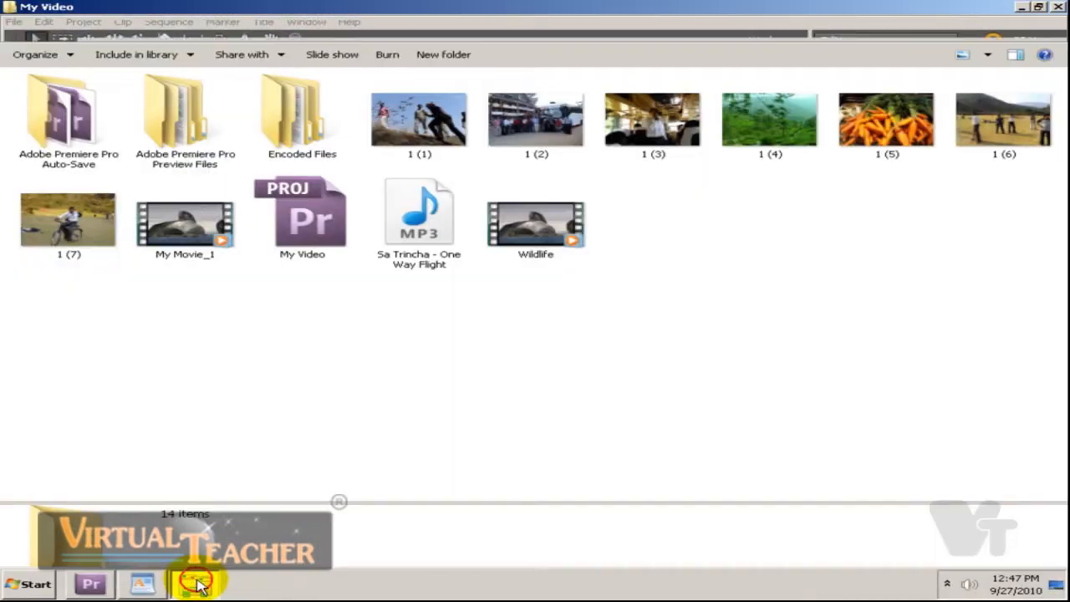
left_click(197, 237)
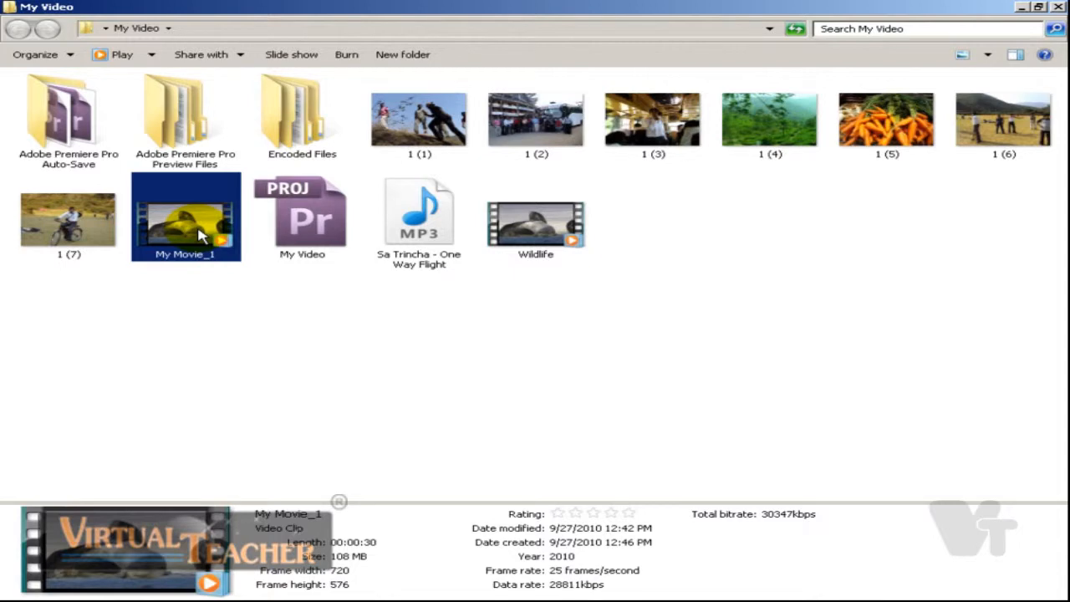
left_click(226, 294)
left_click(219, 228)
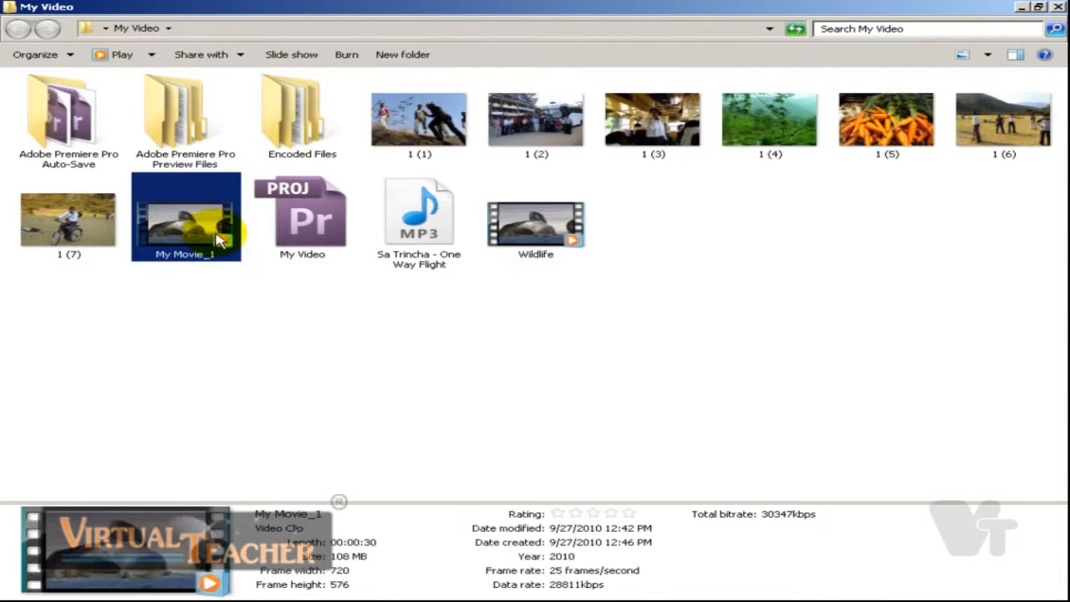
double_click(221, 233)
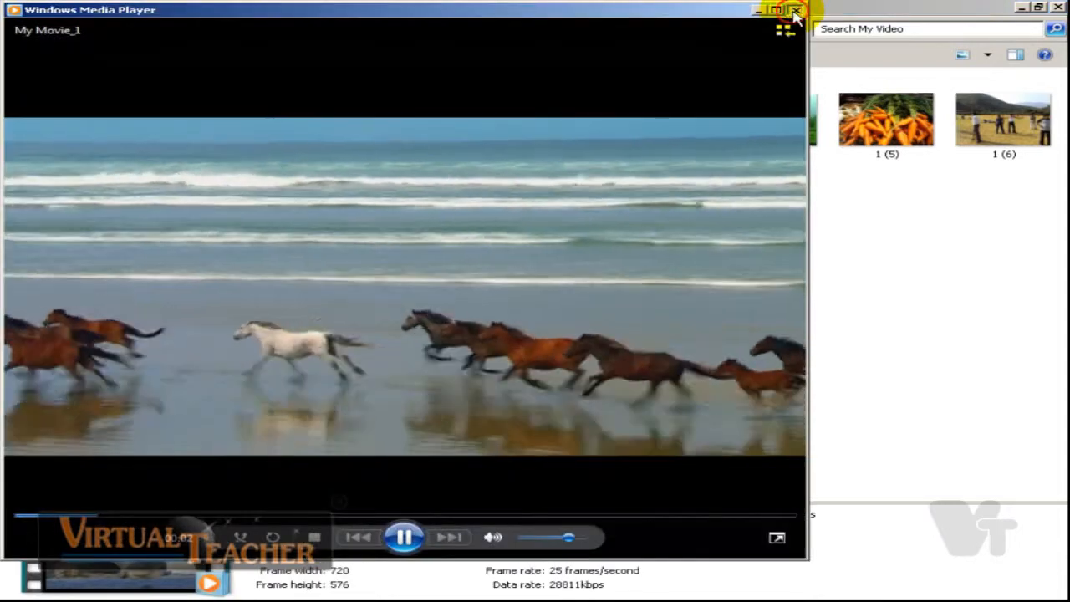
left_click(796, 10)
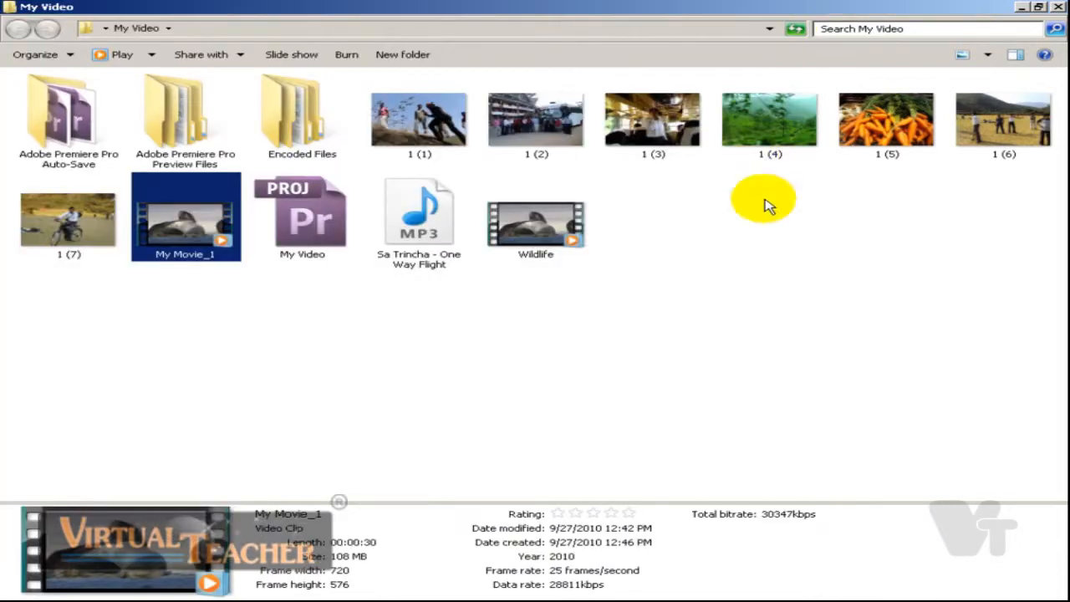
left_click(767, 205)
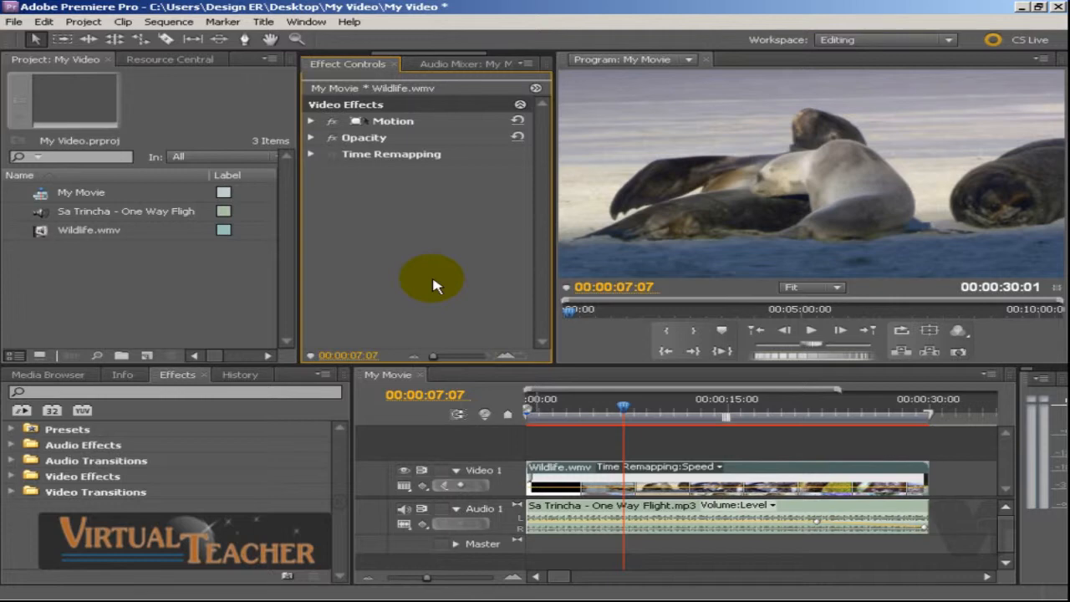
Start a new sequence and review its general settings before returning to the sequence presets.
left_click(15, 22)
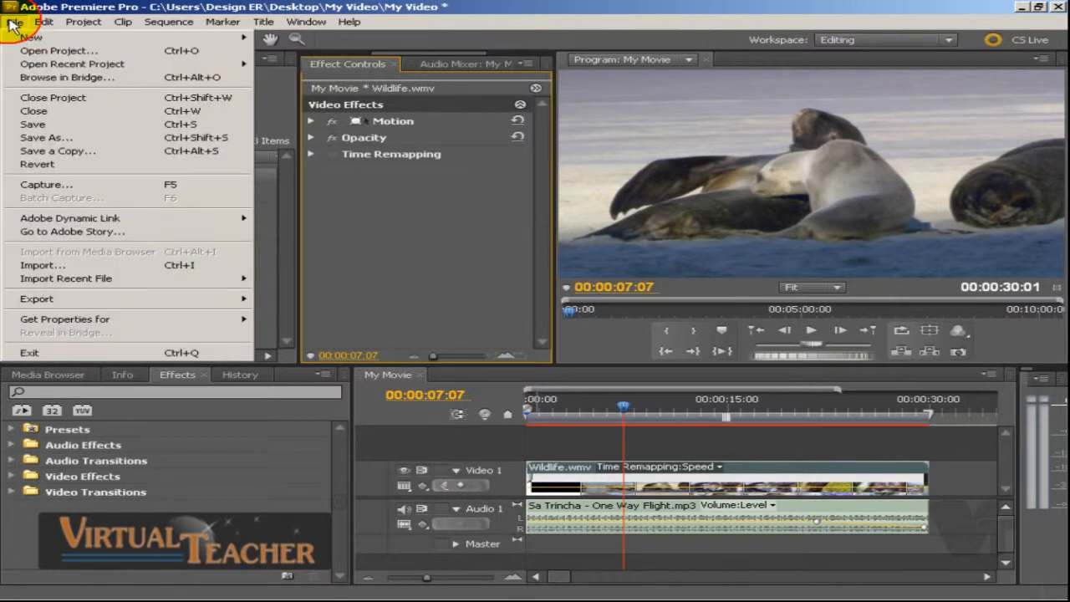
mouse_move(23, 41)
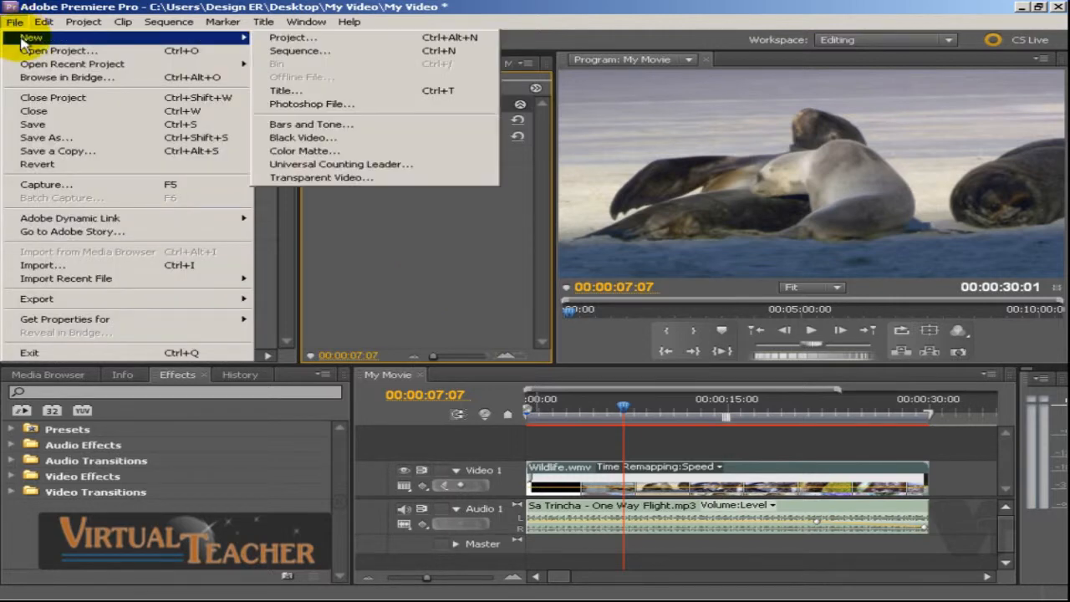
left_click(337, 53)
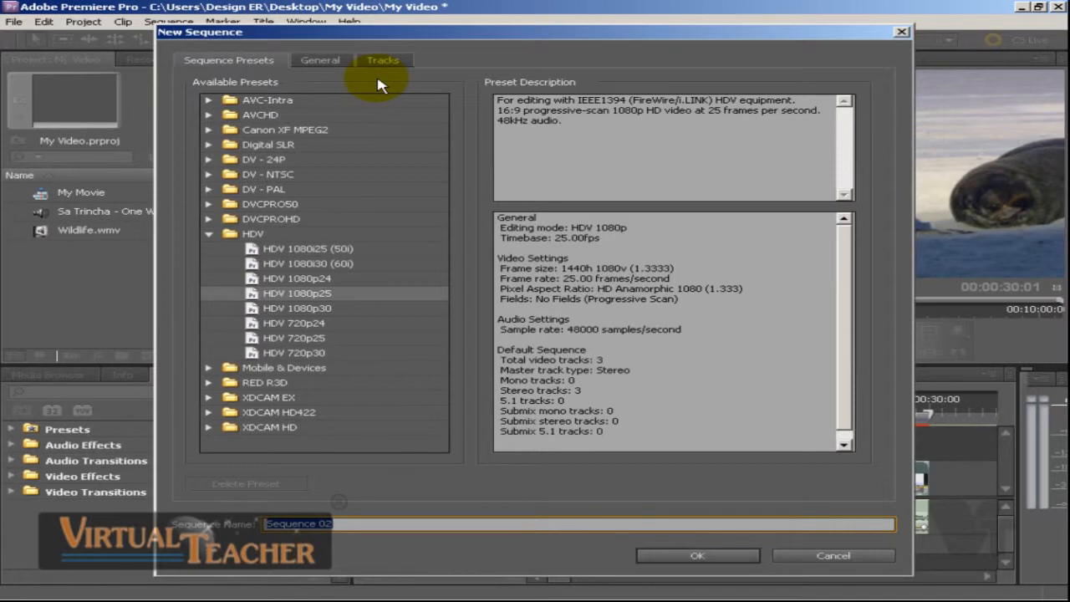
left_click(329, 65)
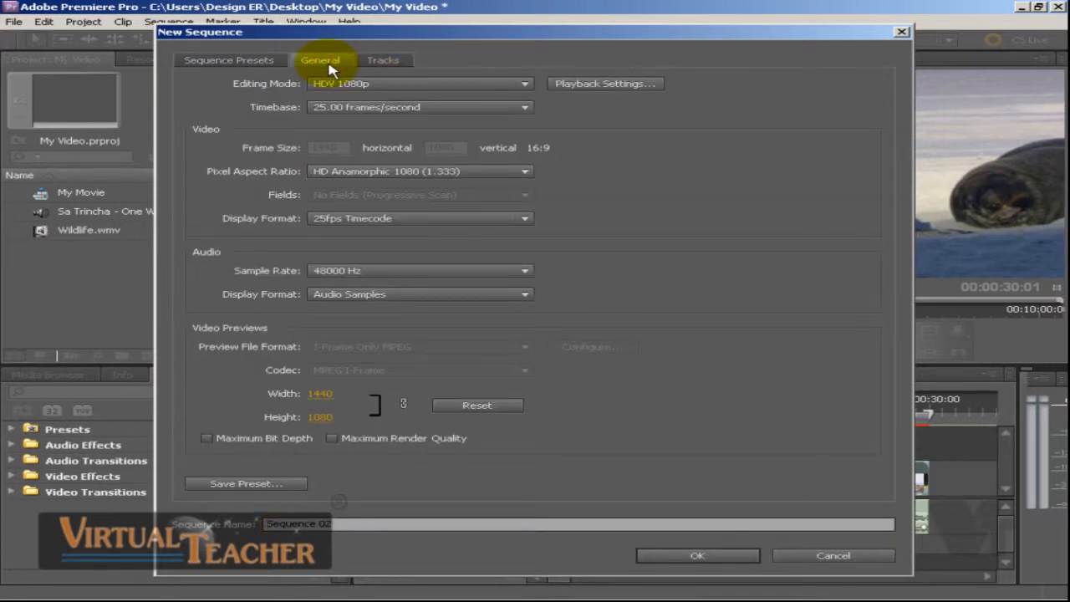
left_click(248, 62)
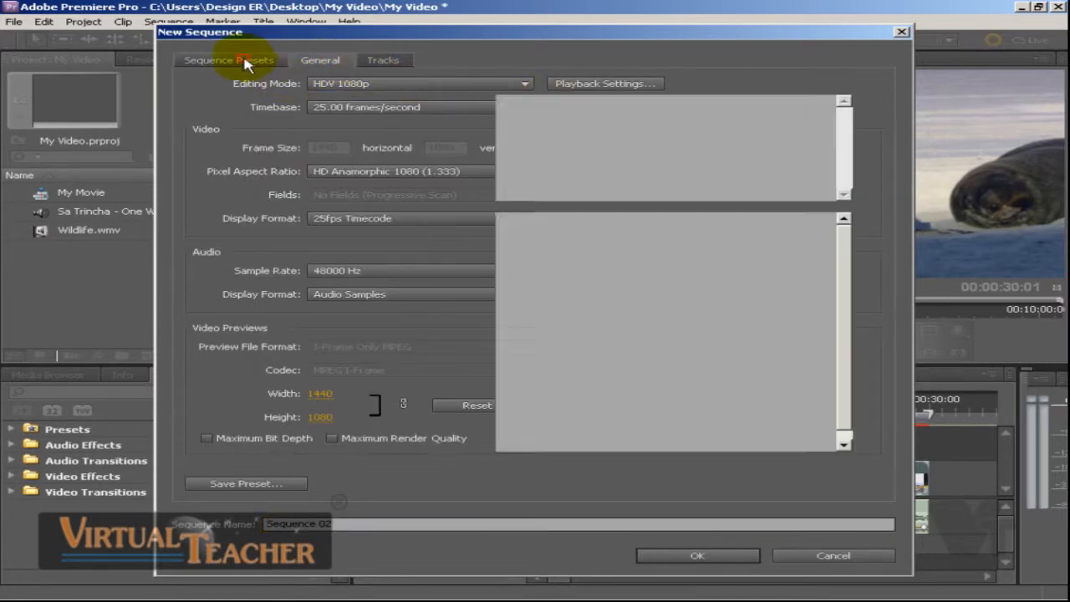
Compare the descriptions of the HDV 1080p24, 1080i30 (60i) and 1080i25 (50i) sequence presets.
left_click(317, 279)
left_click(311, 263)
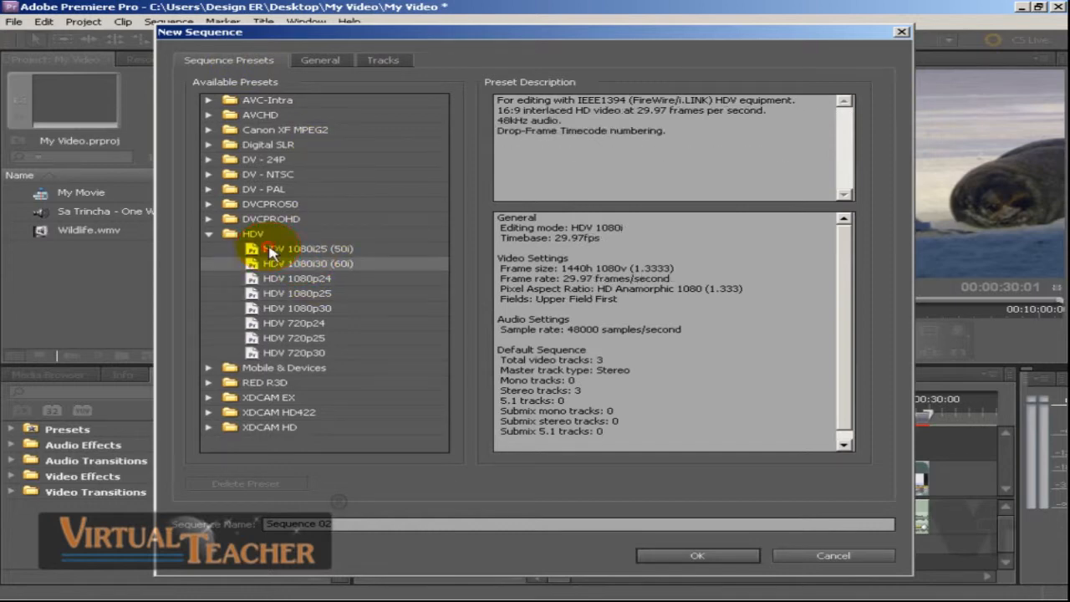
left_click(278, 248)
left_click(209, 234)
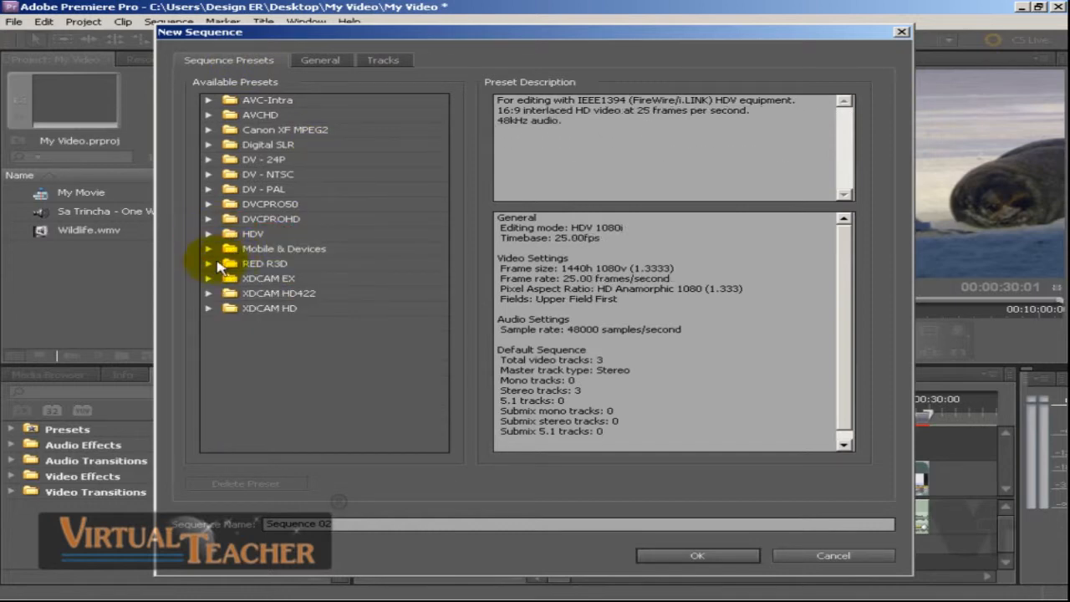
left_click(210, 234)
left_click(303, 279)
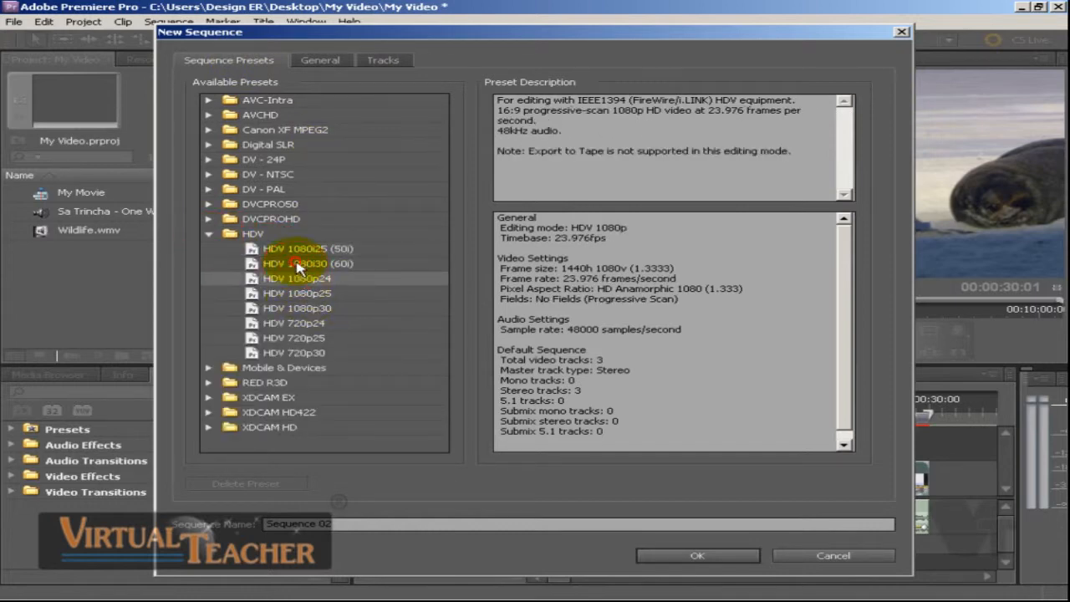
left_click(301, 265)
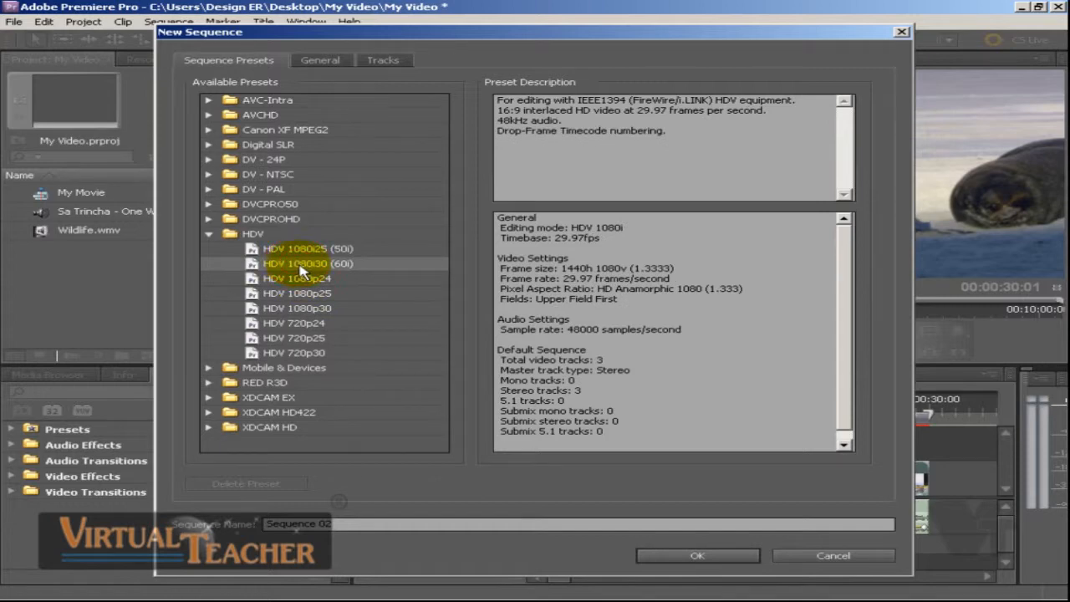
Examine the presets offered in the DV - 24P and Canon XF MPEG2 groups.
left_click(209, 234)
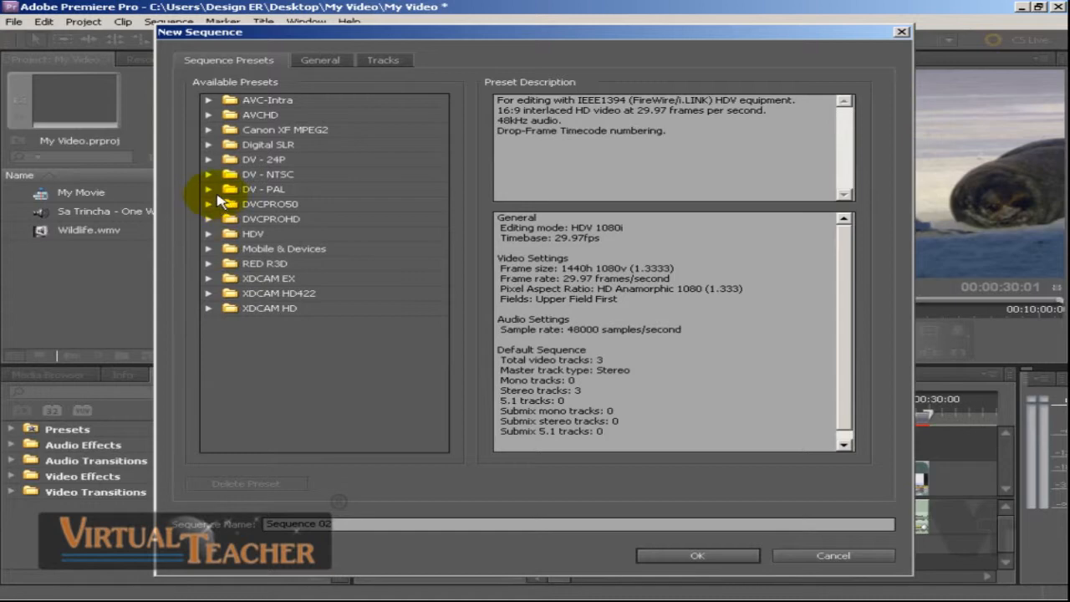
left_click(209, 160)
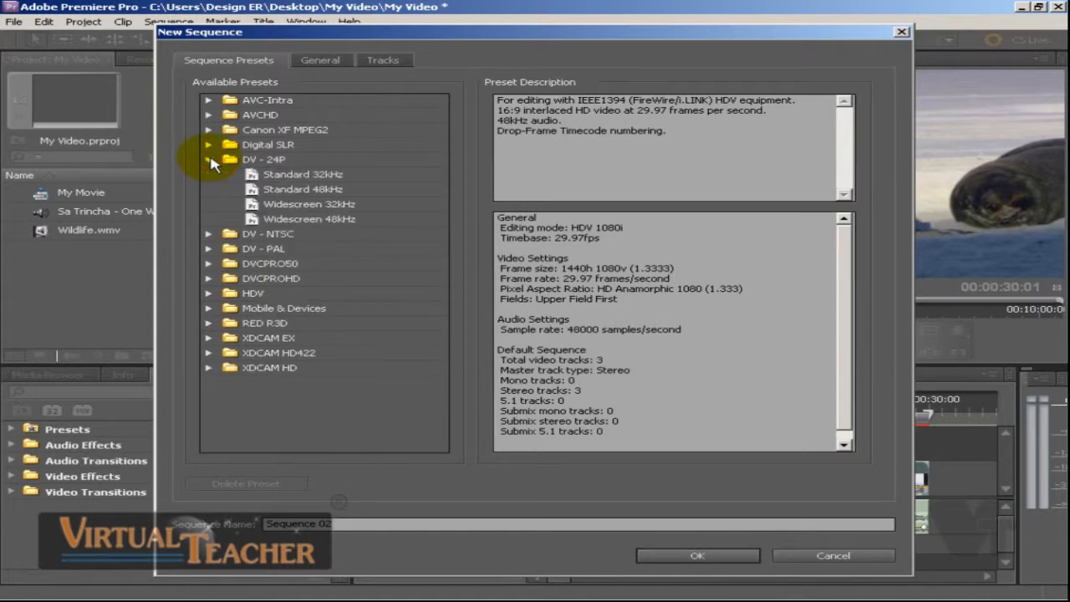
left_click(209, 159)
left_click(209, 130)
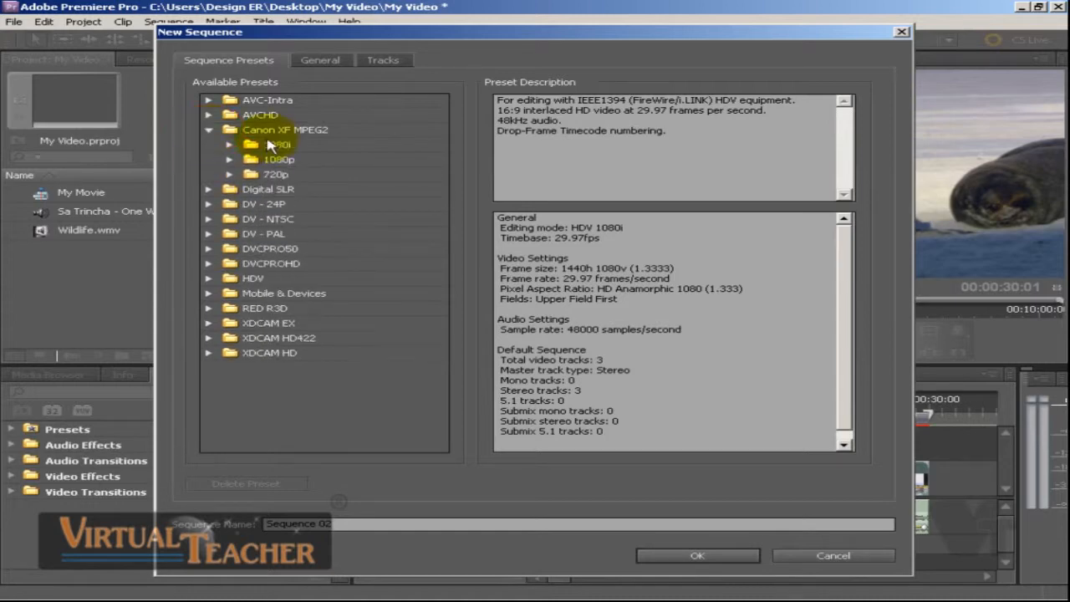
left_click(270, 145)
left_click(230, 145)
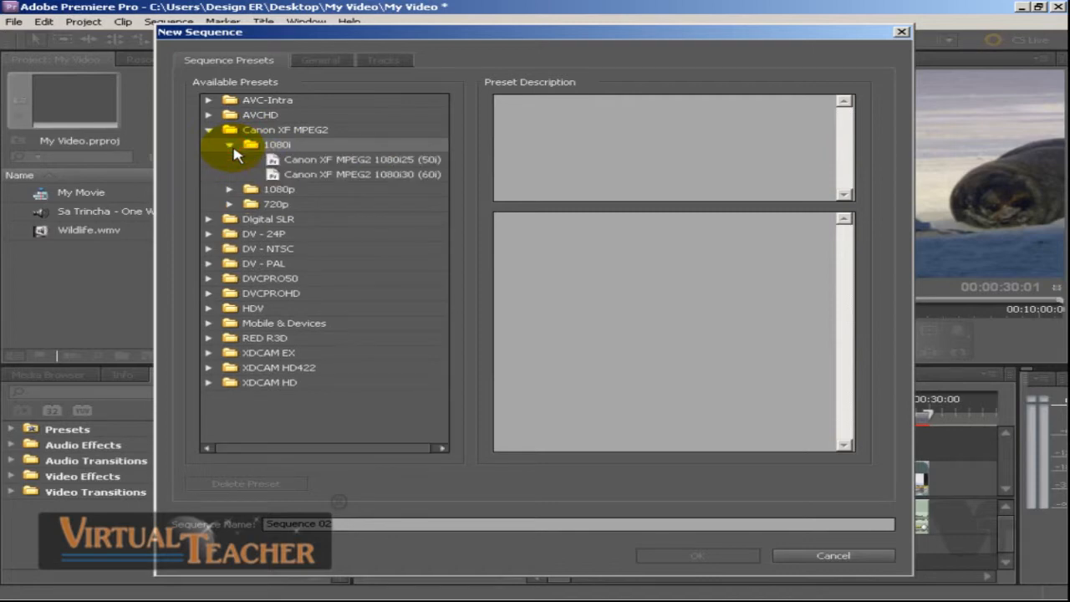
left_click(229, 145)
left_click(209, 129)
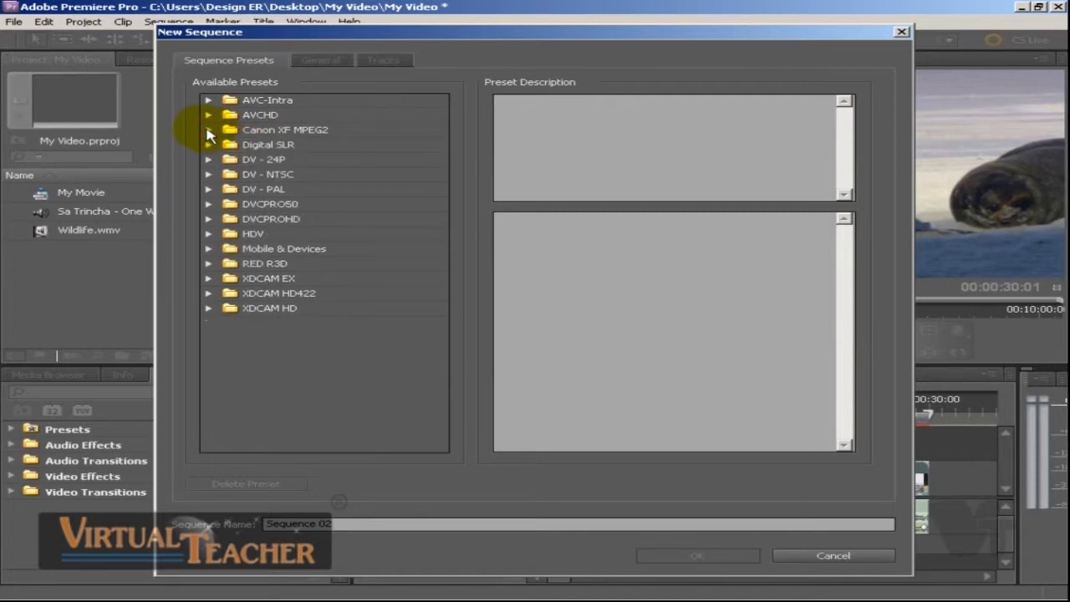
Create Sequence 02 with the HDV 1080i30 (60i) preset and open it in the timeline.
left_click(209, 234)
left_click(303, 263)
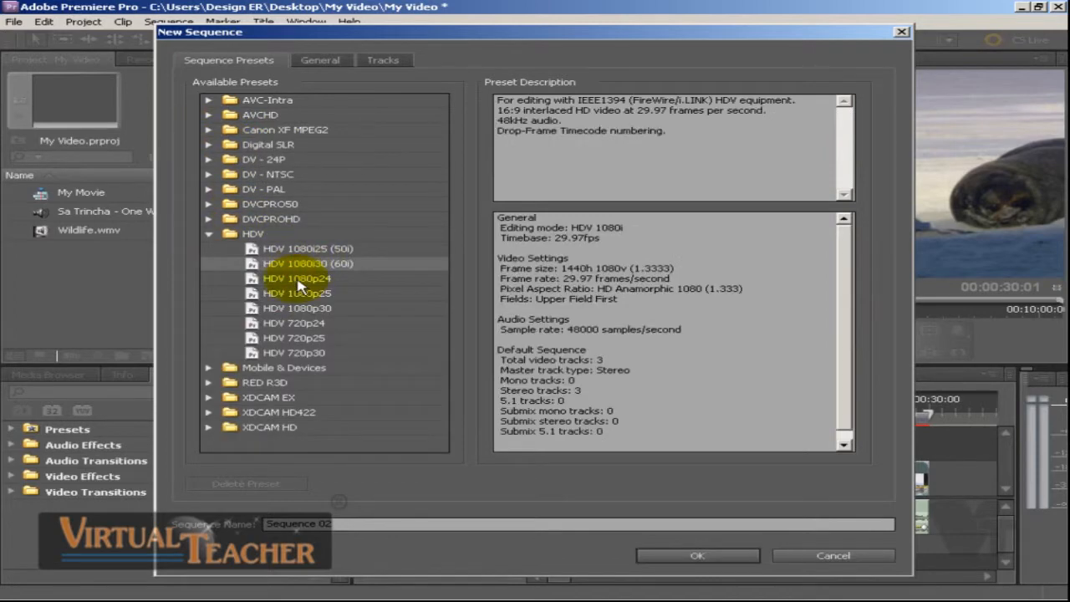
left_click(299, 266)
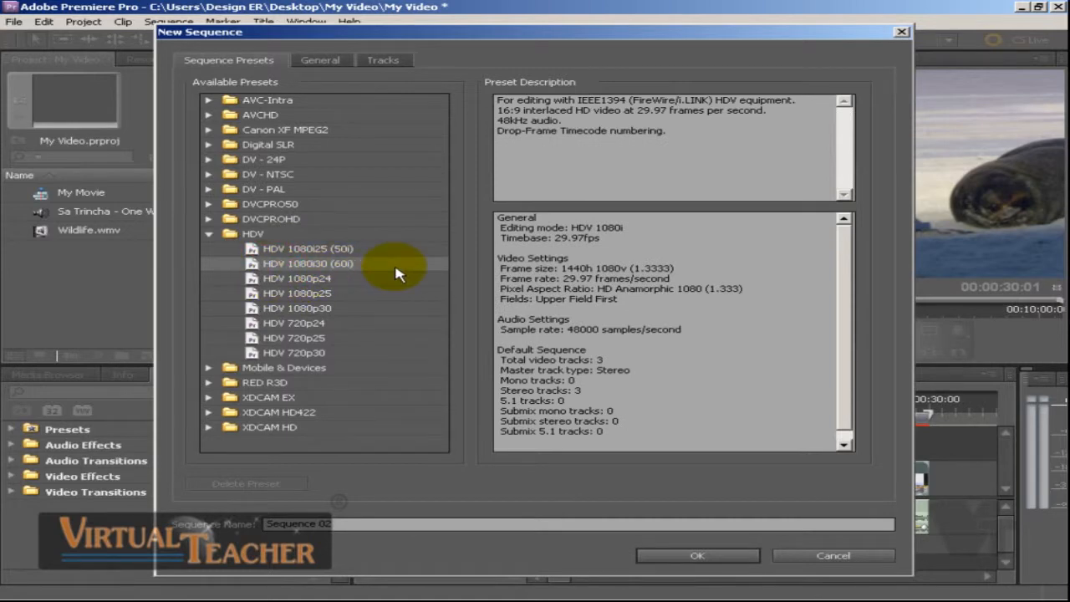
left_click(704, 556)
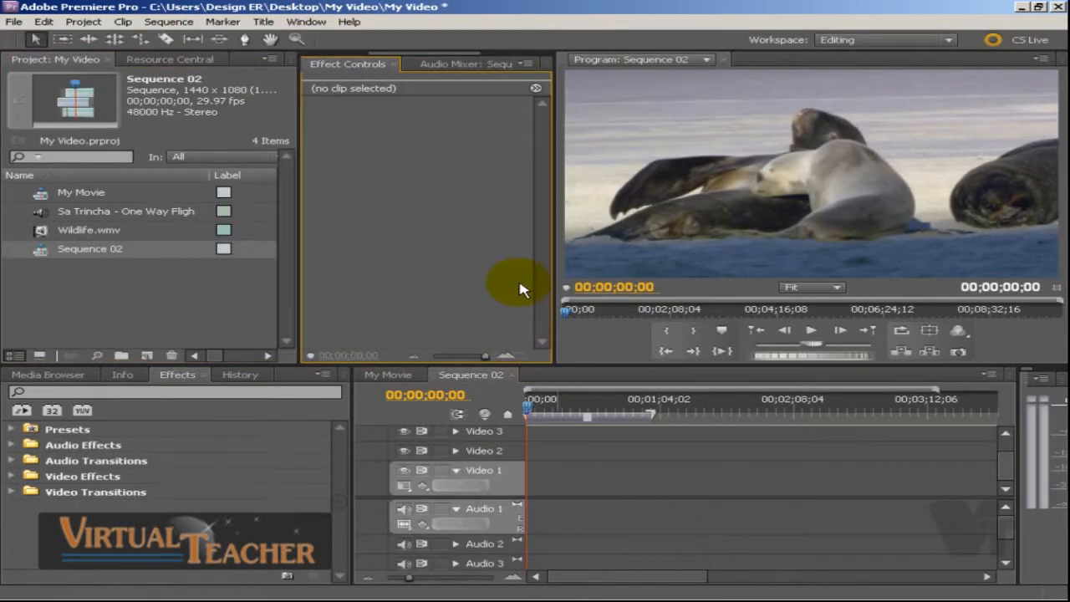
double_click(46, 250)
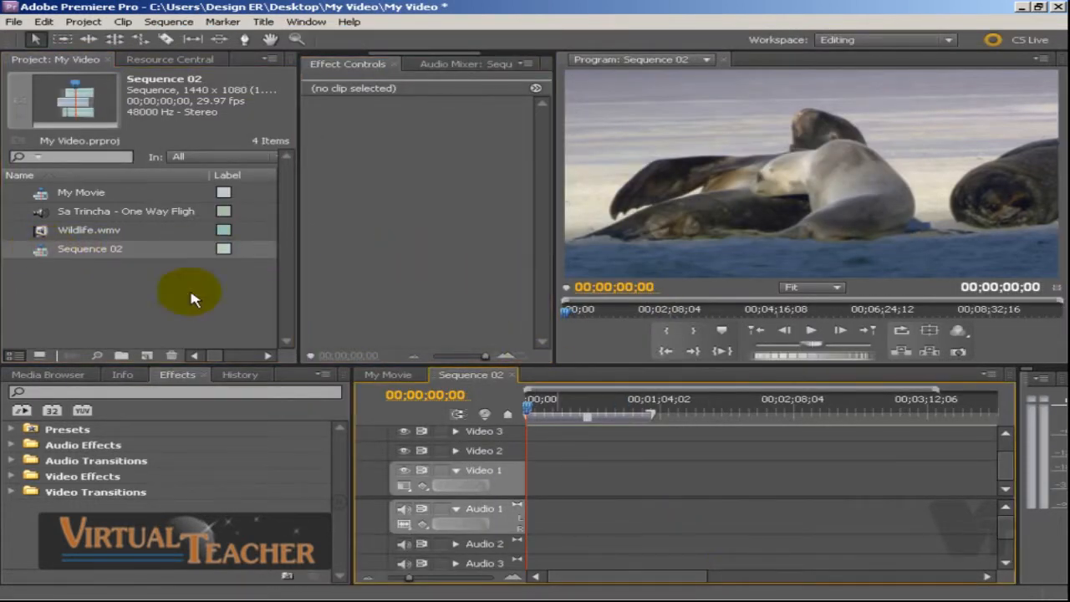
Import the images 1 (1), 1 (4) and 1 (5) from the My Video folder into the project.
right_click(93, 282)
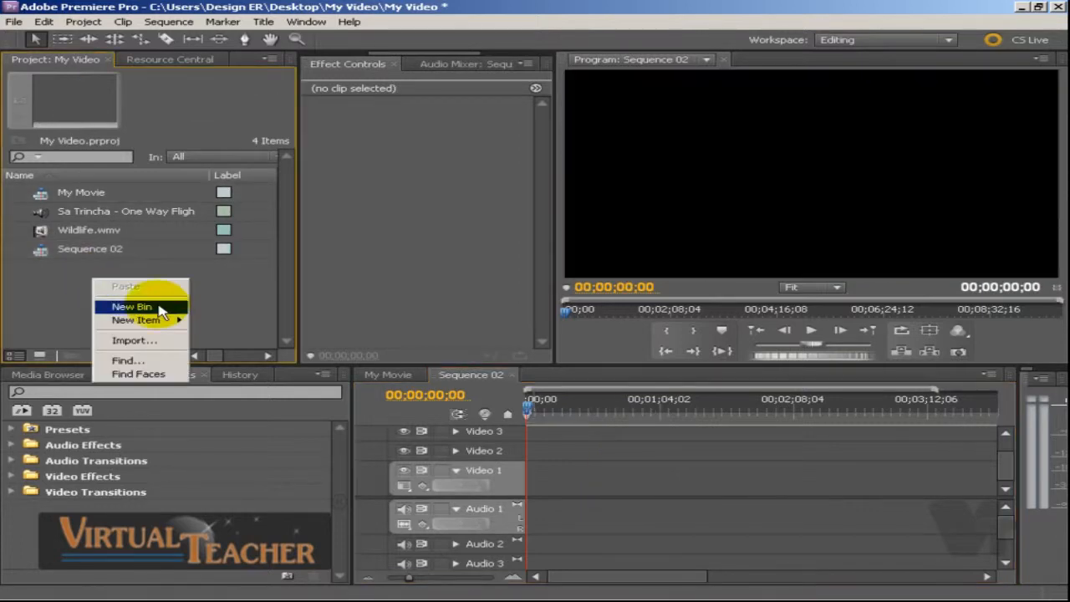
left_click(134, 341)
left_click(567, 249)
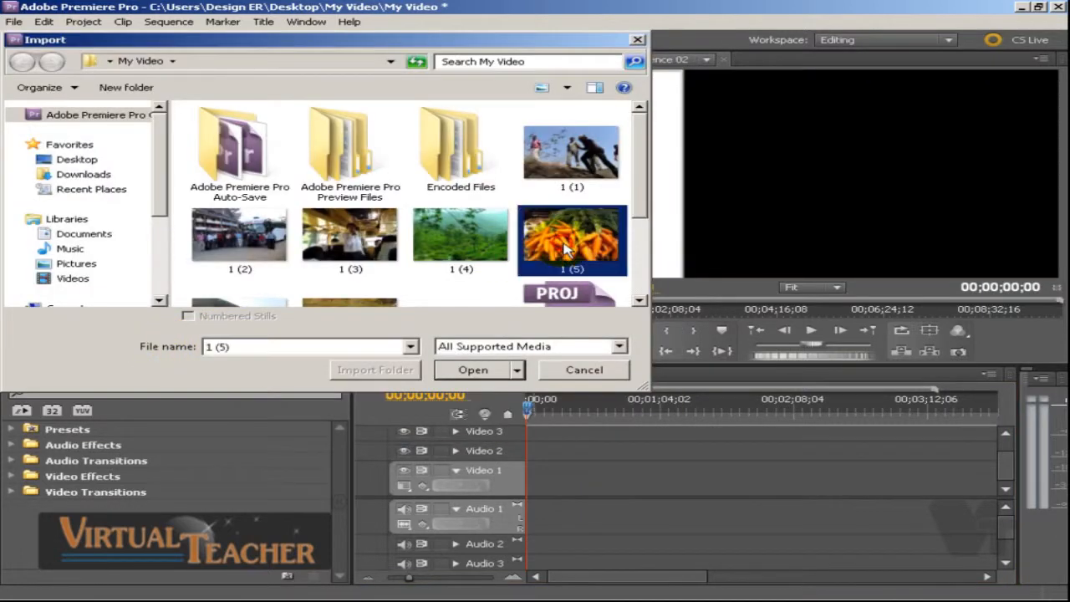
left_click(480, 238, "ctrl")
left_click(566, 171, "ctrl")
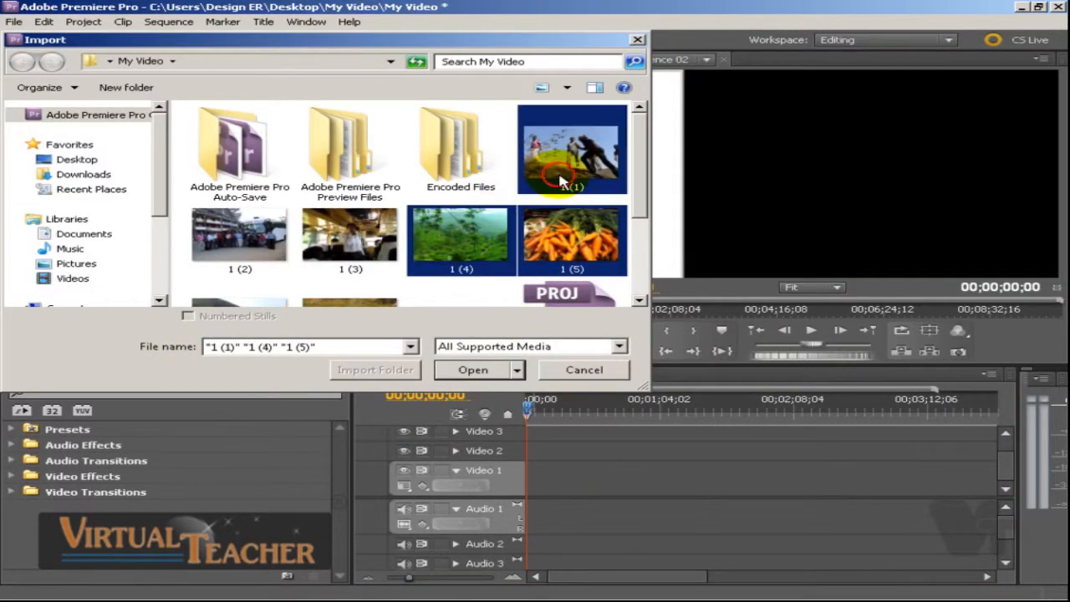
left_click(477, 370)
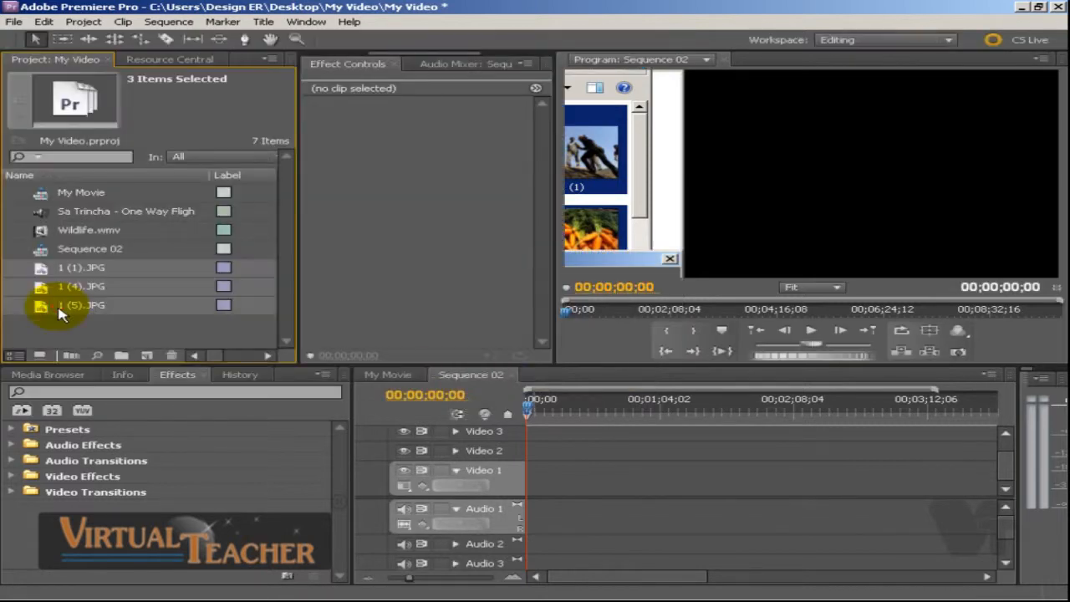
Place the three imported images at the start of Sequence 02's Video 1 track and enlarge the timeline scale.
left_click_drag(40, 303, 539, 475)
key("equal")
key("equal")
key("equal")
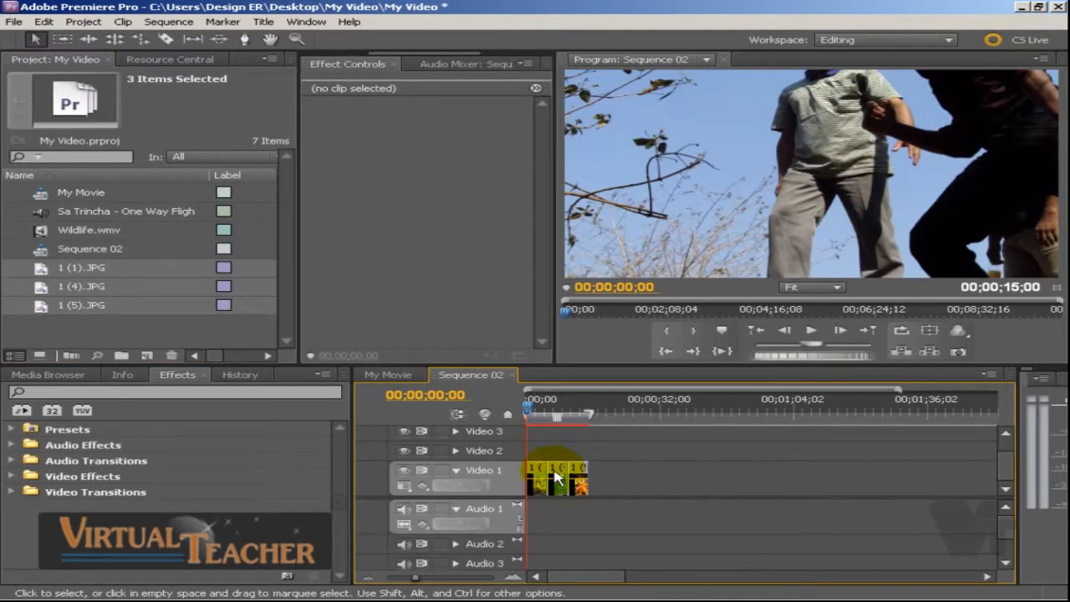
key("equal")
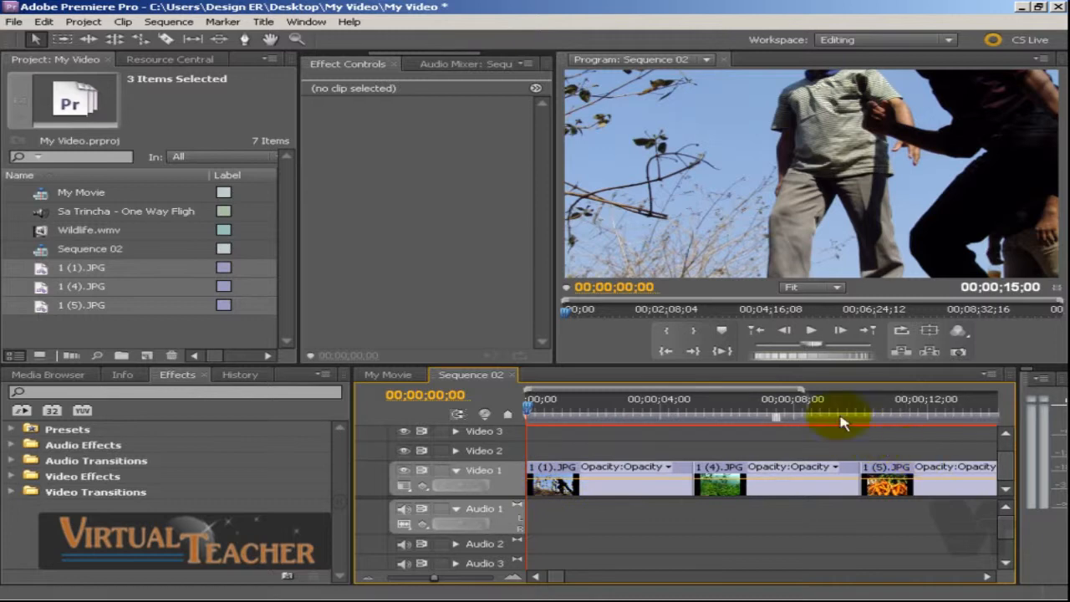
Scale the images 1 (1), 1 (4) and 1 (5) on Sequence 02's Video 1 track to the frame size.
left_click(813, 287)
left_click(807, 320)
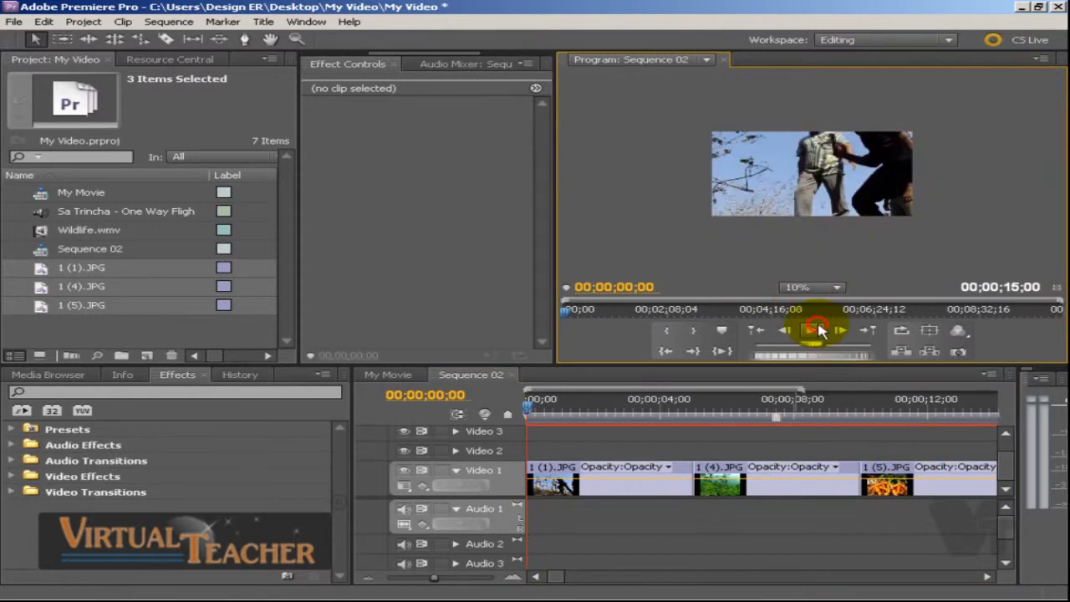
left_click(844, 207)
left_click(123, 22)
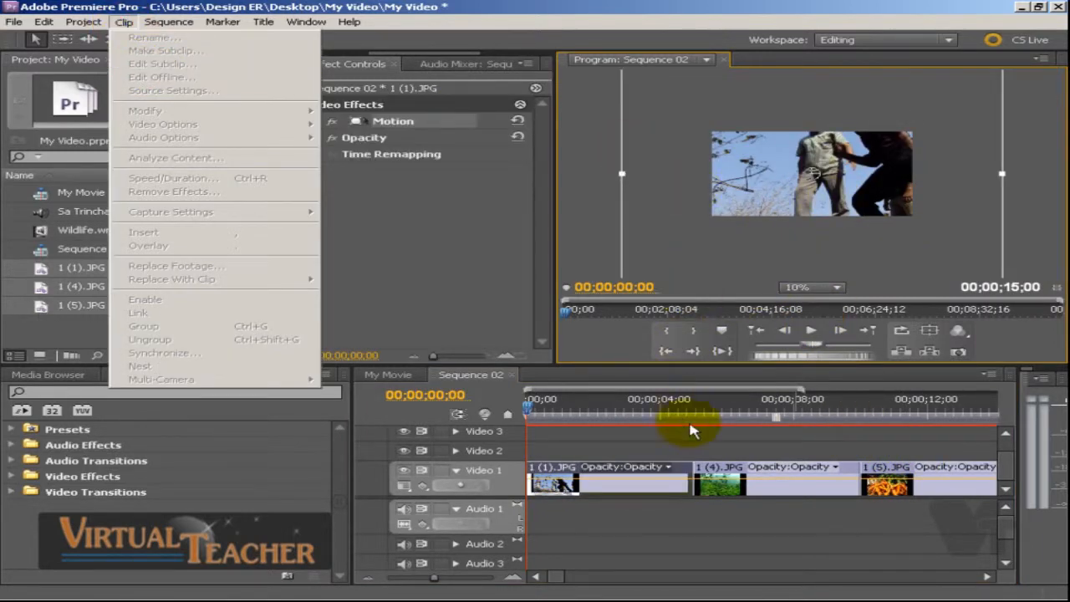
left_click(665, 474)
left_click(757, 489, "shift")
left_click(903, 489, "shift")
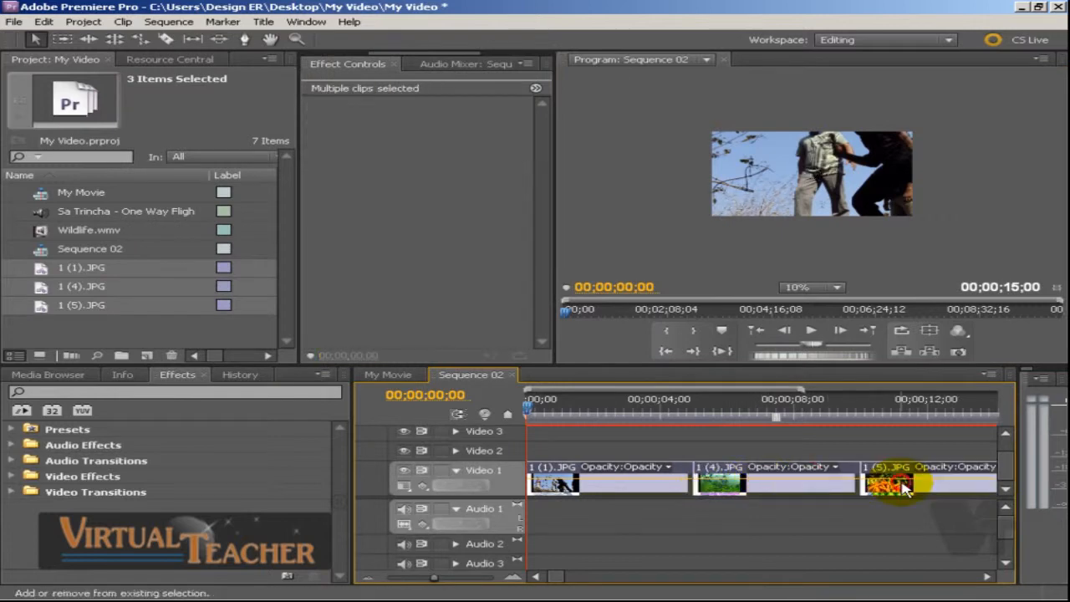
left_click(123, 22)
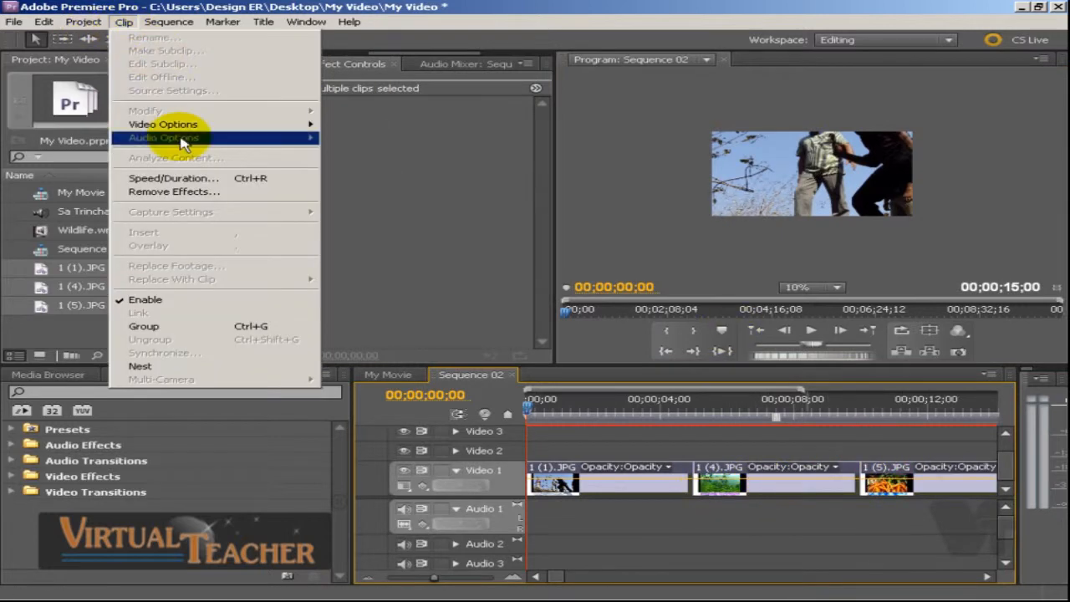
mouse_move(184, 133)
left_click(389, 166)
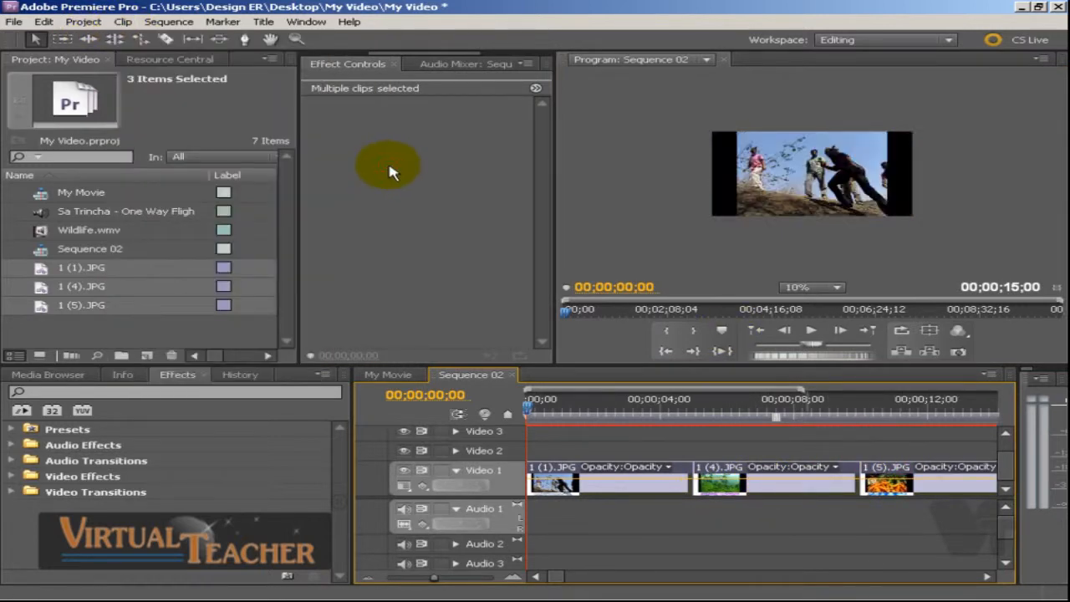
left_click(794, 167)
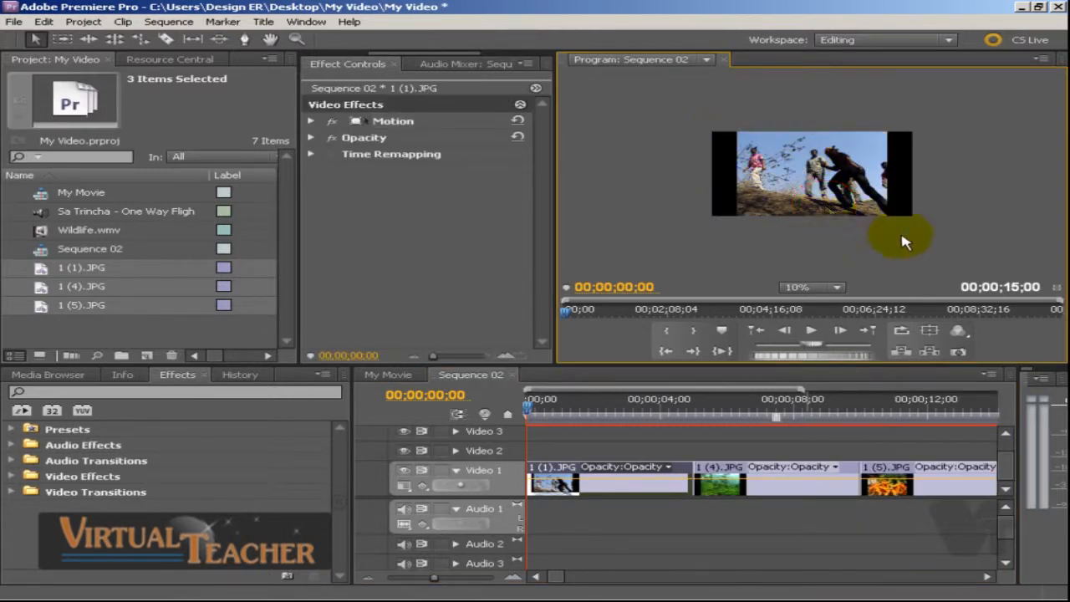
left_click(858, 178)
left_click(931, 129)
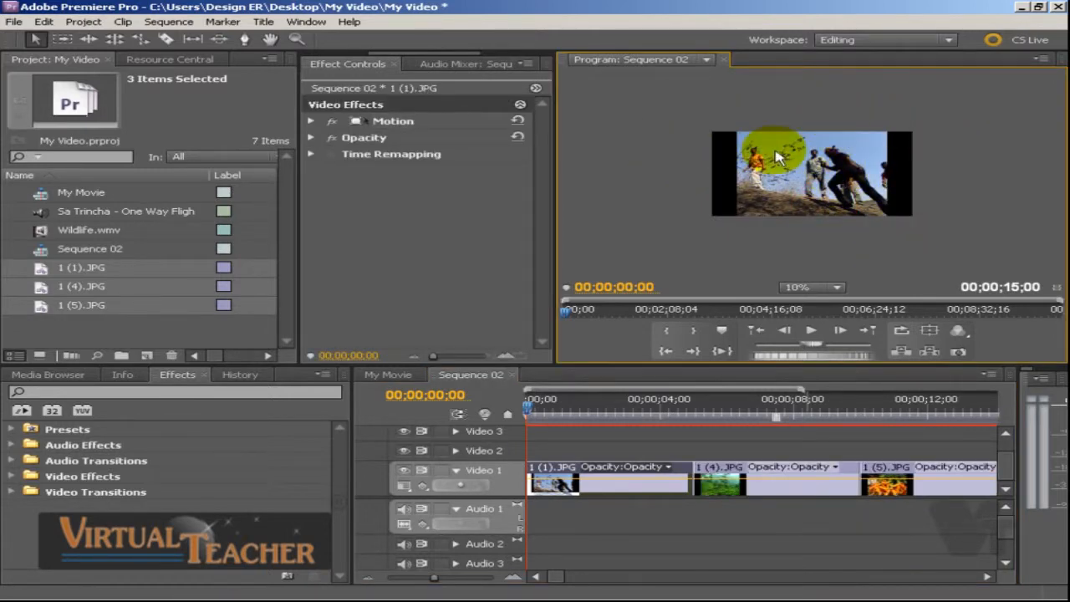
Open the media export settings for Sequence 02 and choose the MPEG2-DVD format.
left_click(651, 485)
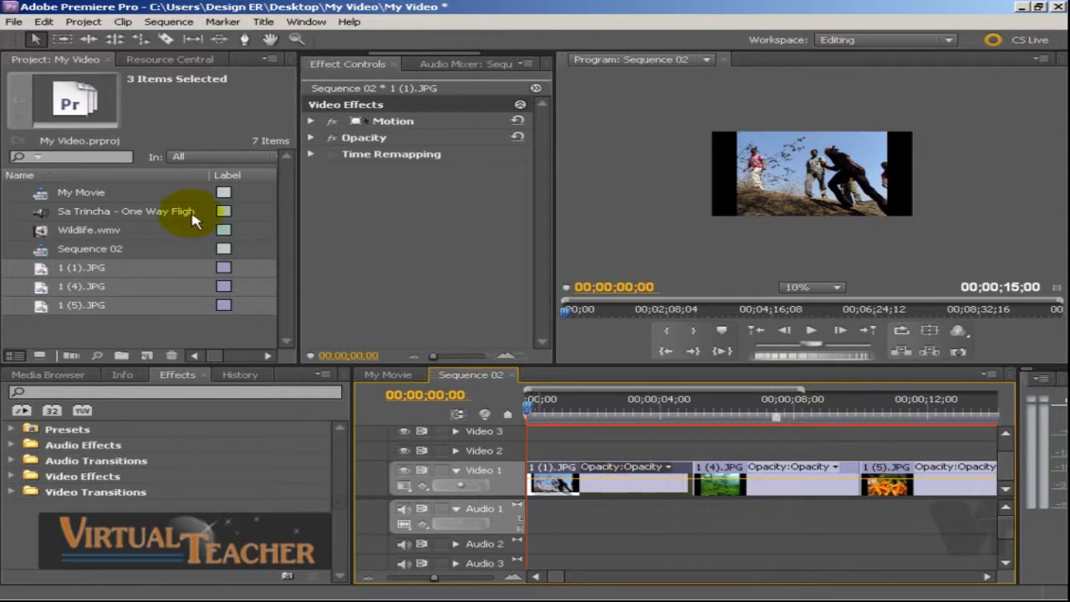
left_click(14, 21)
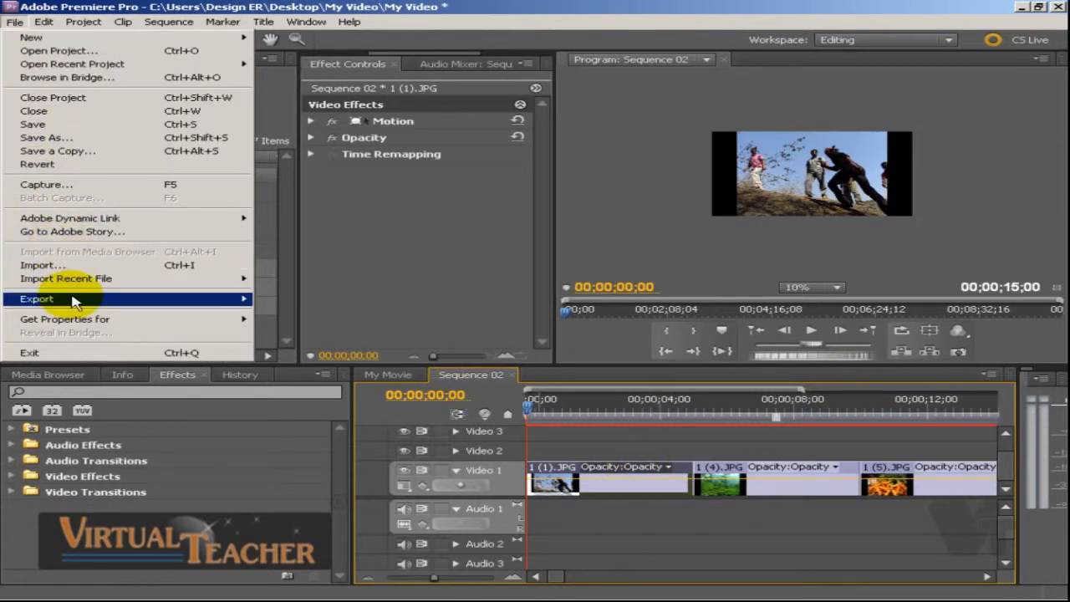
mouse_move(92, 298)
left_click(303, 307)
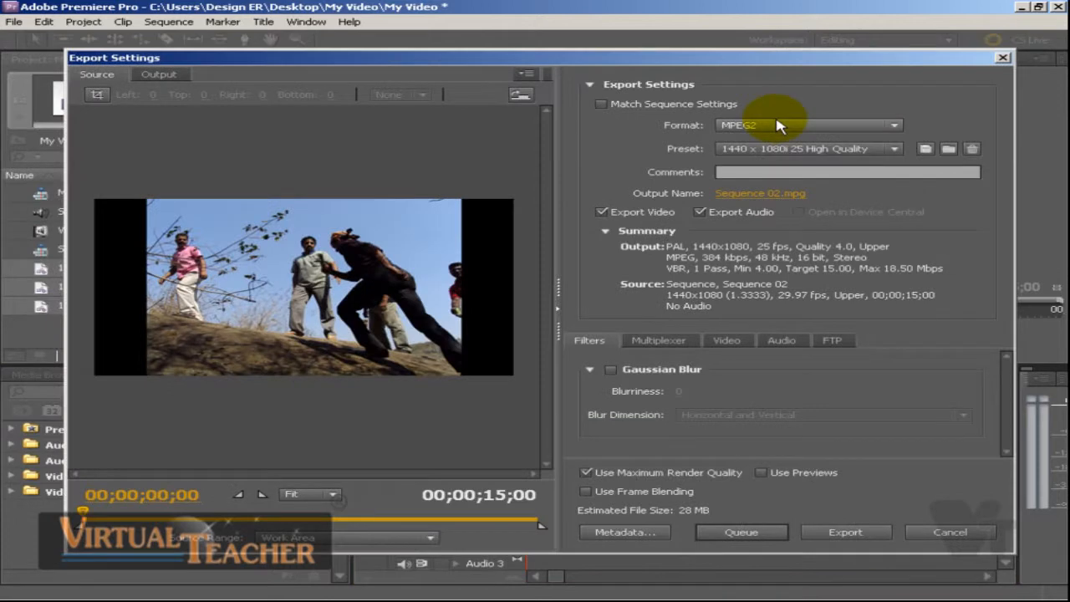
left_click(779, 126)
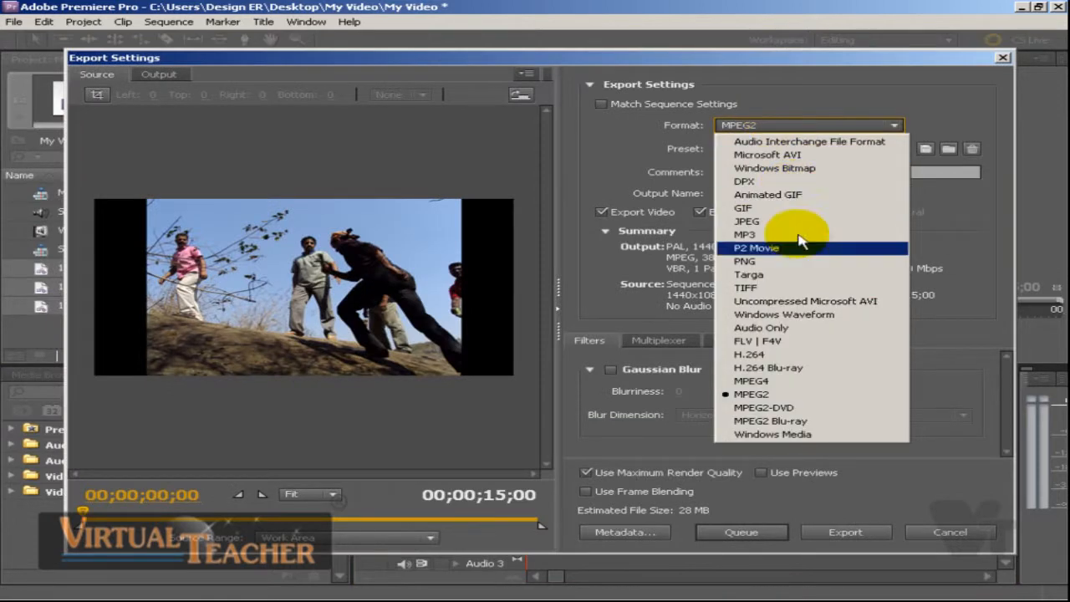
left_click(805, 407)
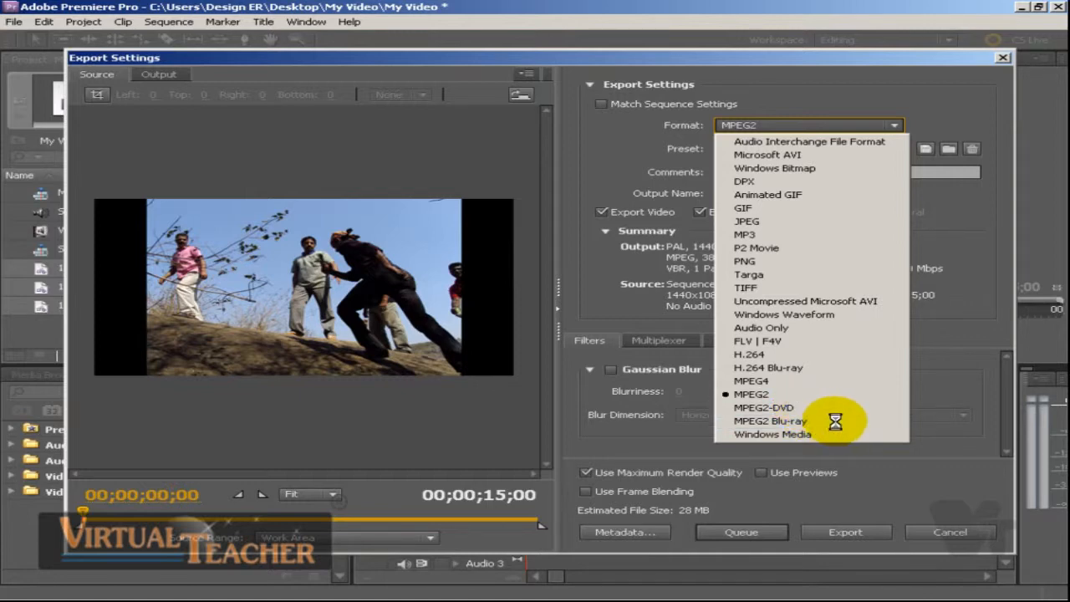
left_click(845, 148)
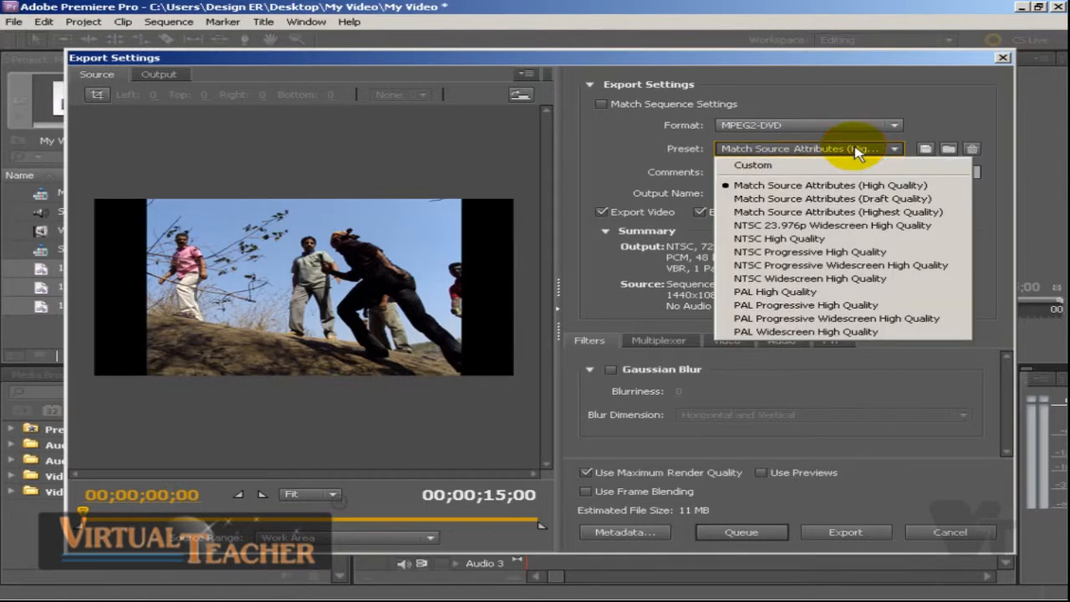
left_click(906, 100)
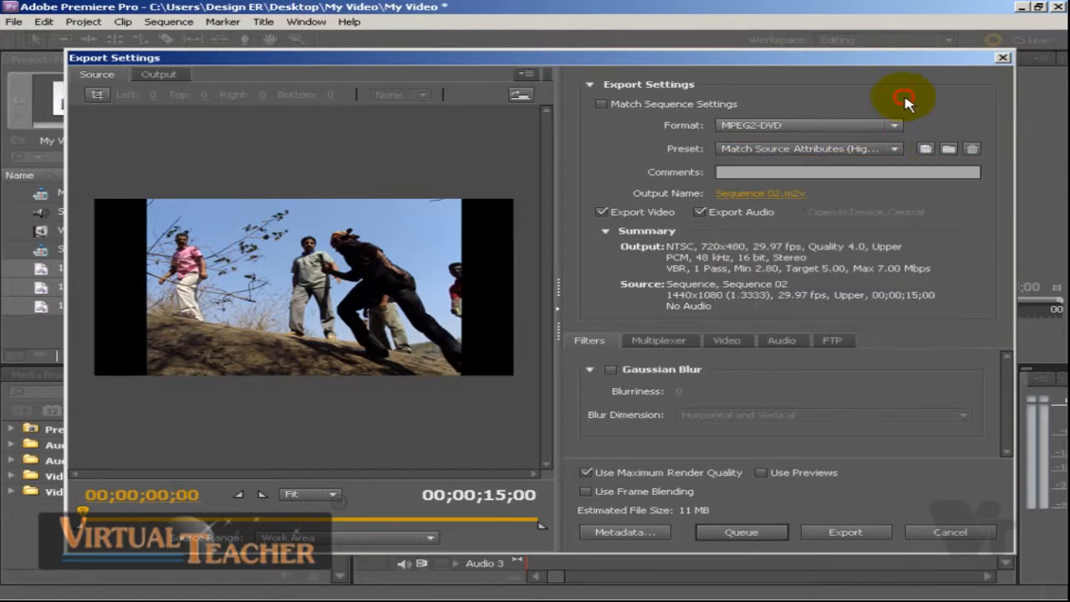
Name the export's output file FINAL and store it in the My Video folder on the desktop.
left_click(745, 170)
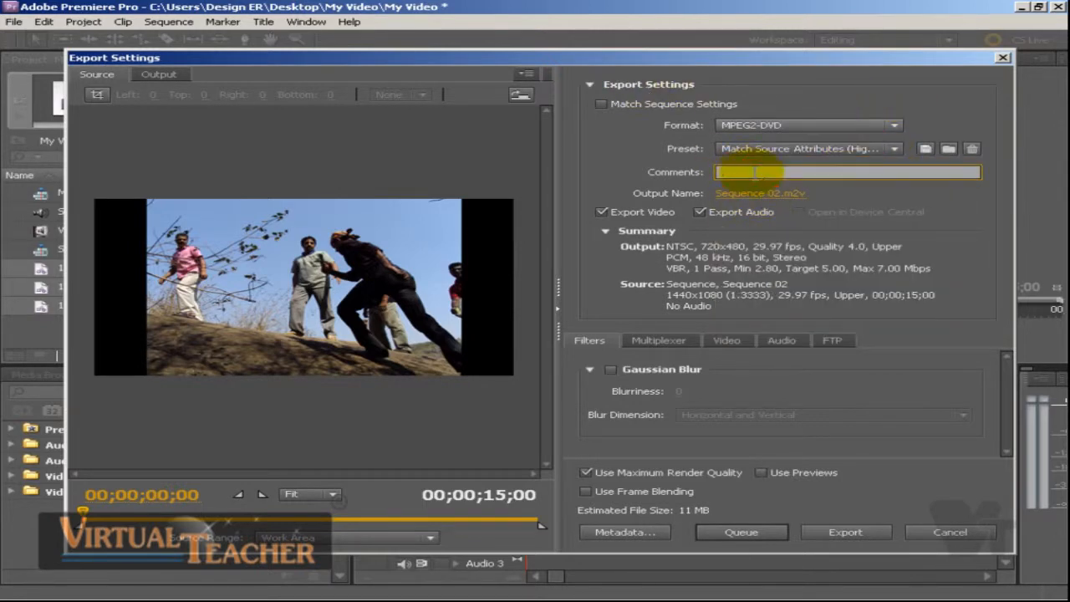
left_click(740, 173)
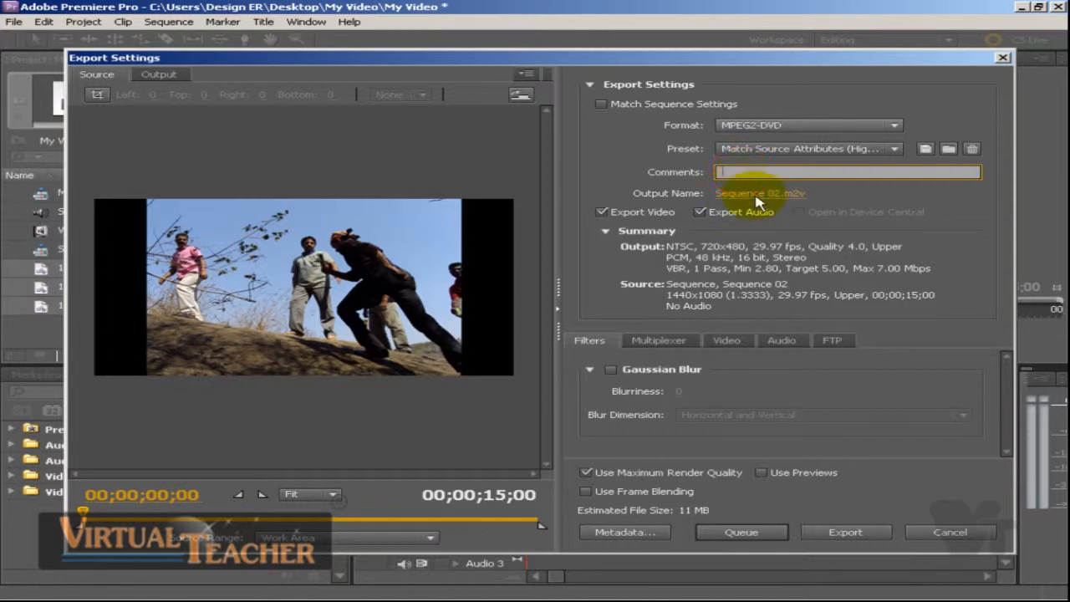
left_click(759, 194)
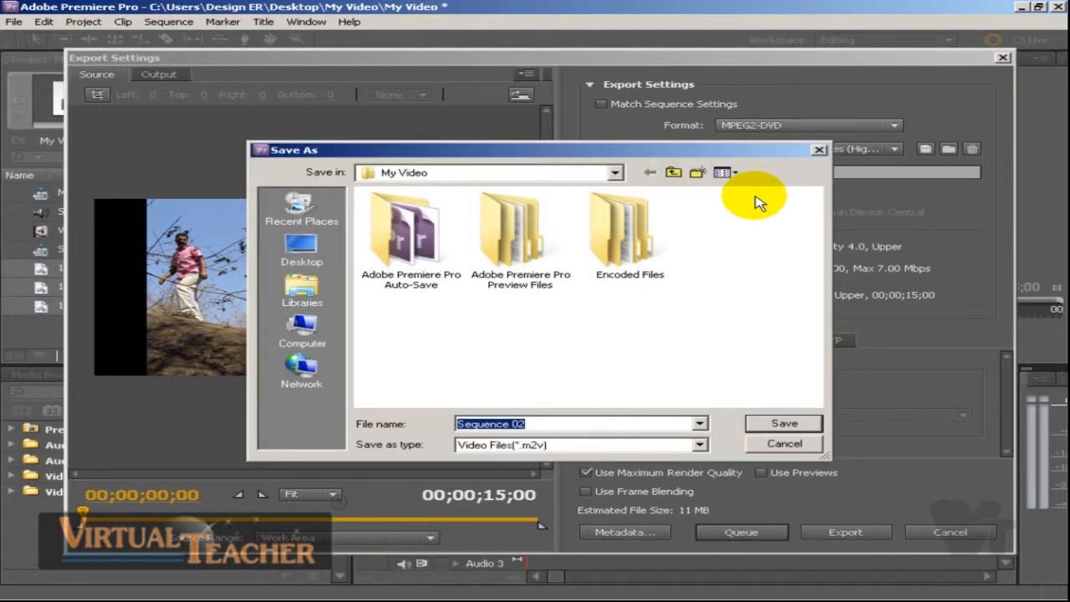
left_click(297, 248)
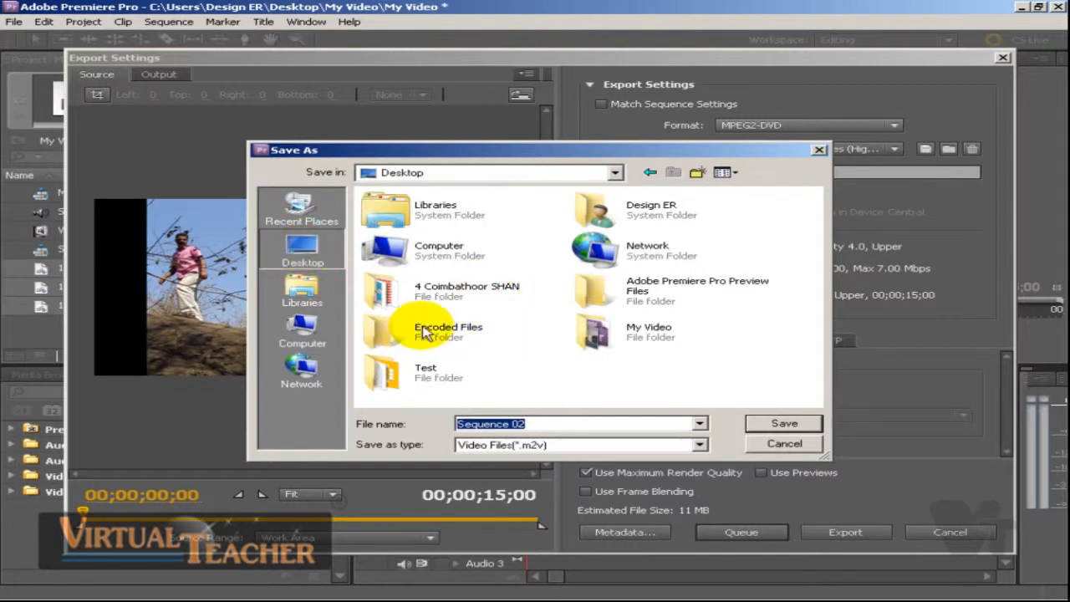
double_click(595, 335)
left_click(525, 427)
type("F")
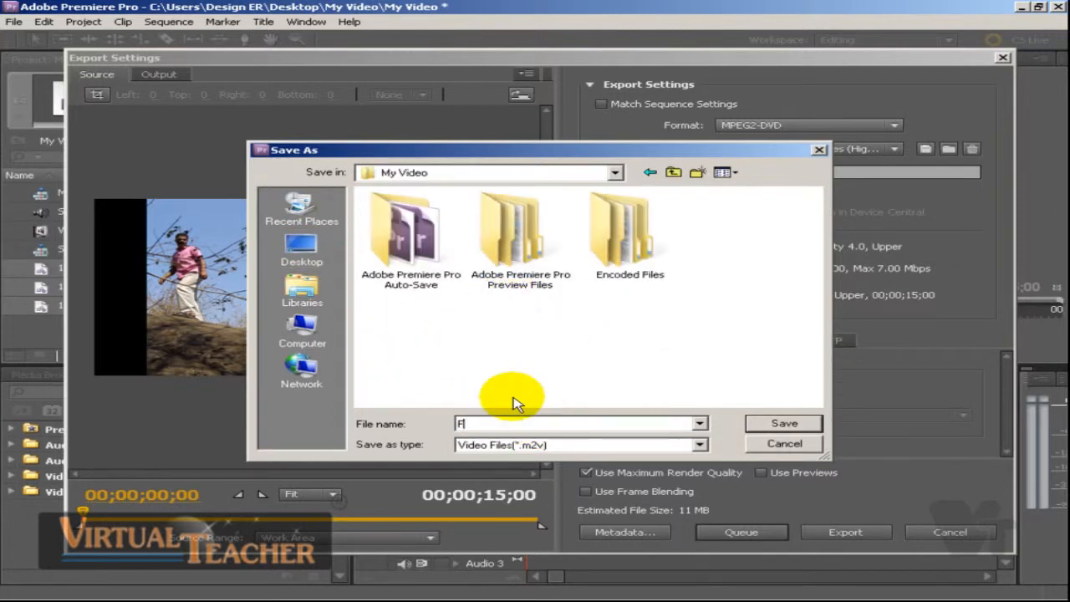
type("INAL")
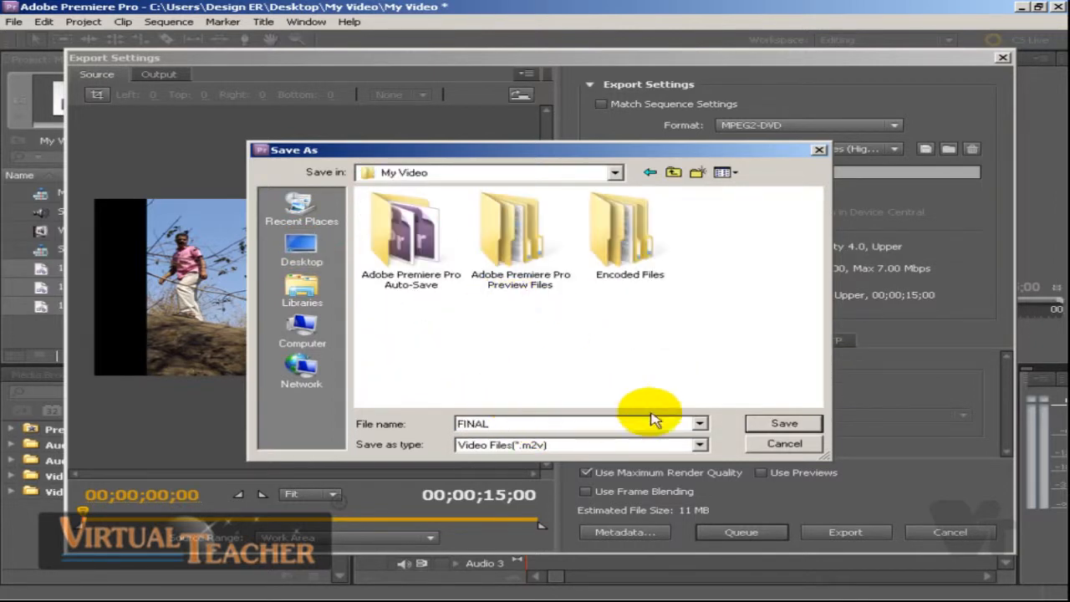
left_click(782, 423)
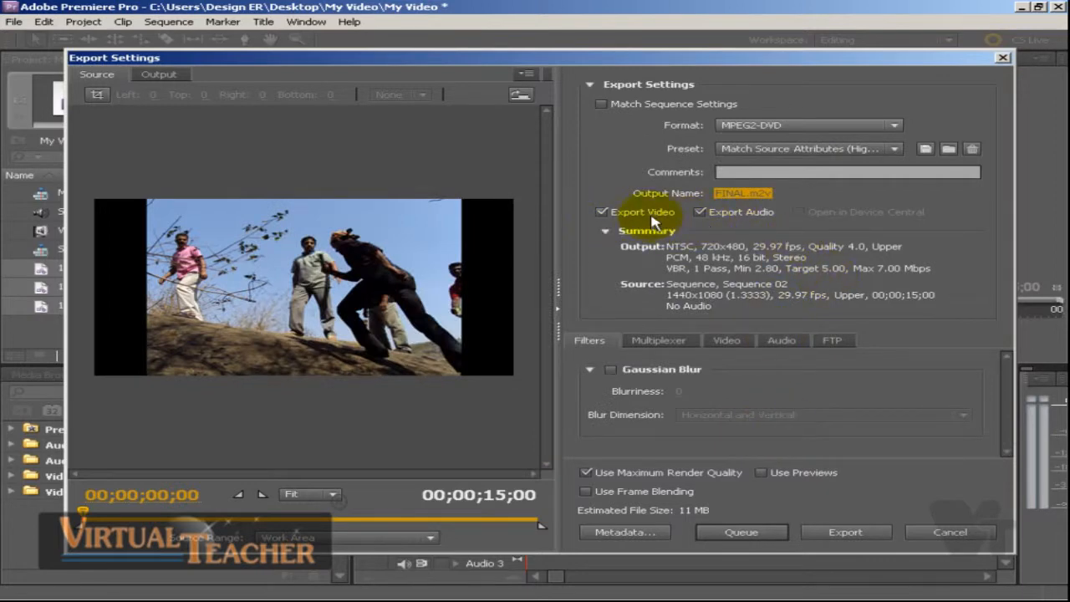
Try the Gaussian Blur filter, switch it off again, and set the multiplexing to DVD.
left_click(611, 369)
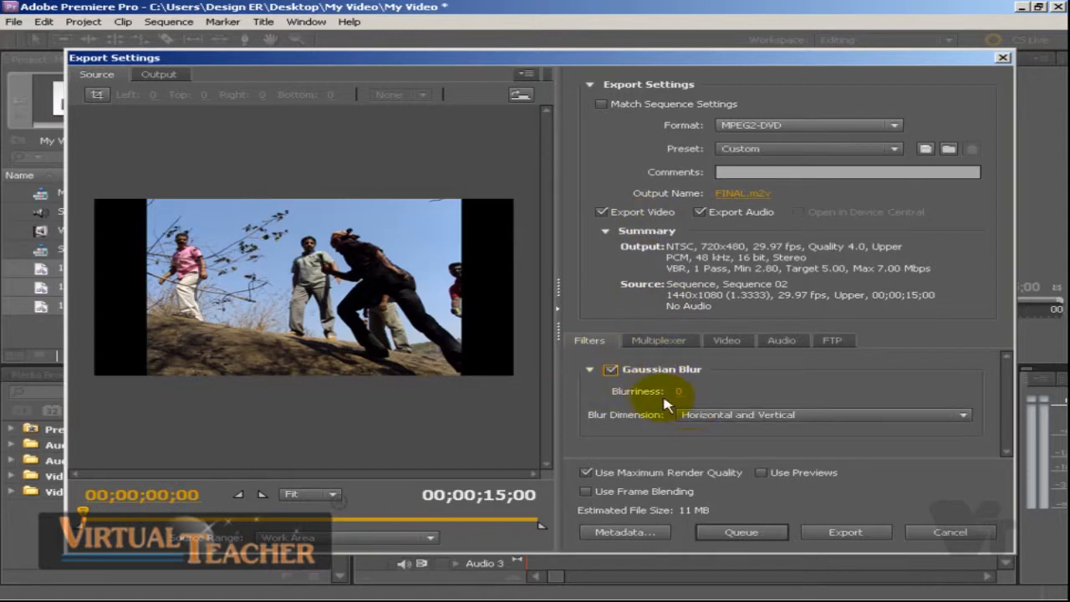
left_click(608, 370)
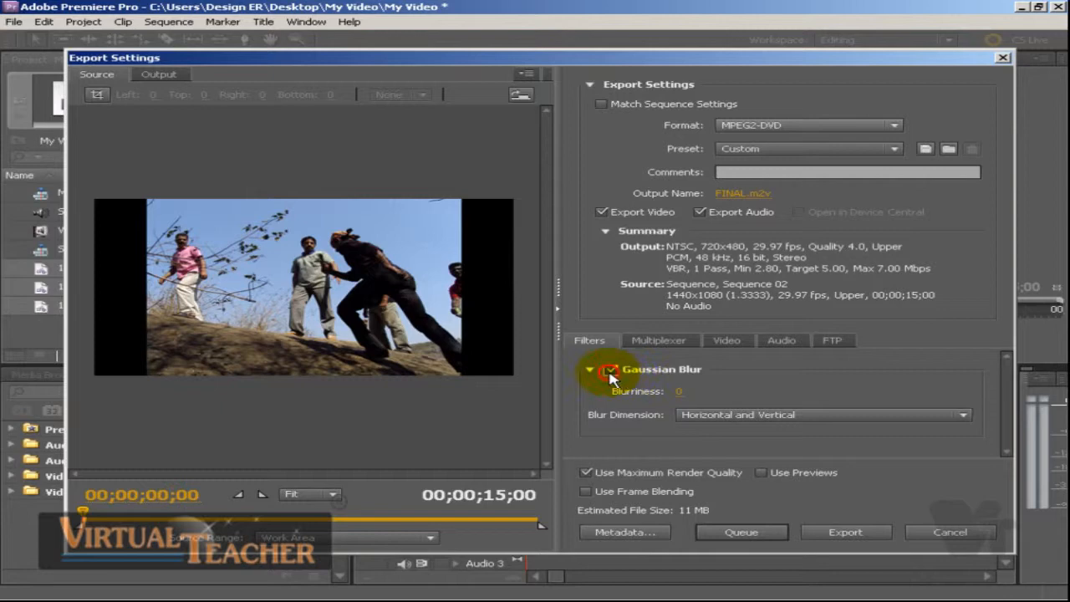
left_click(659, 349)
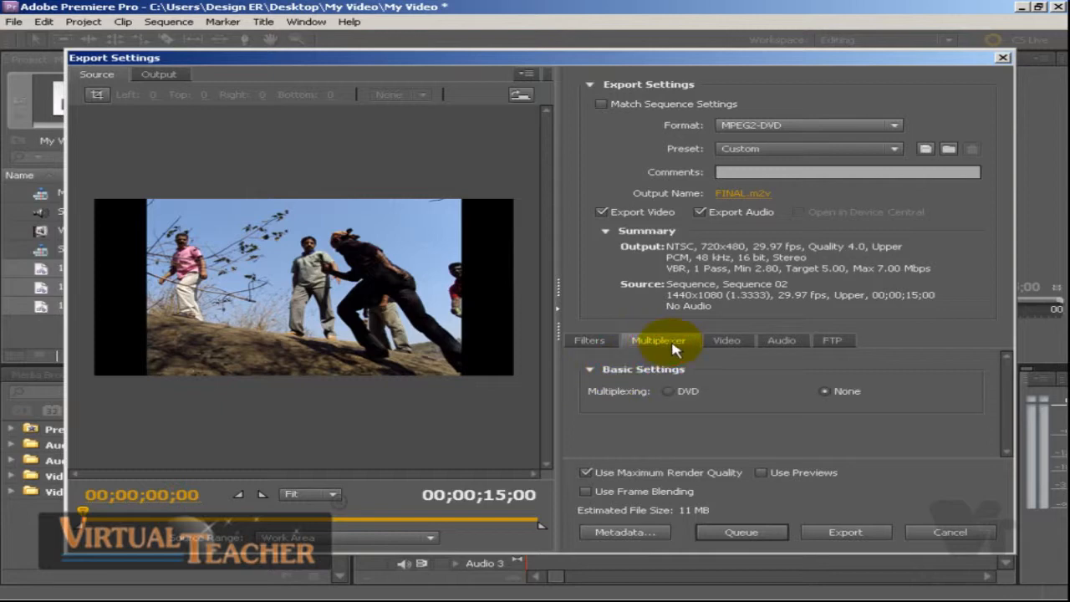
left_click(683, 391)
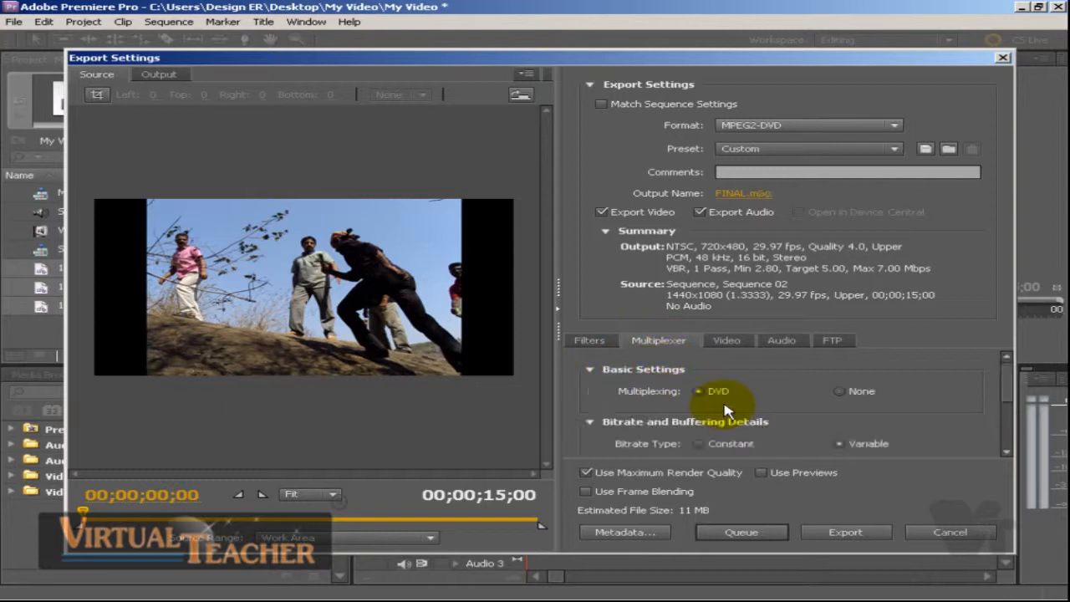
Set the export video's TV standard to PAL.
left_click(728, 341)
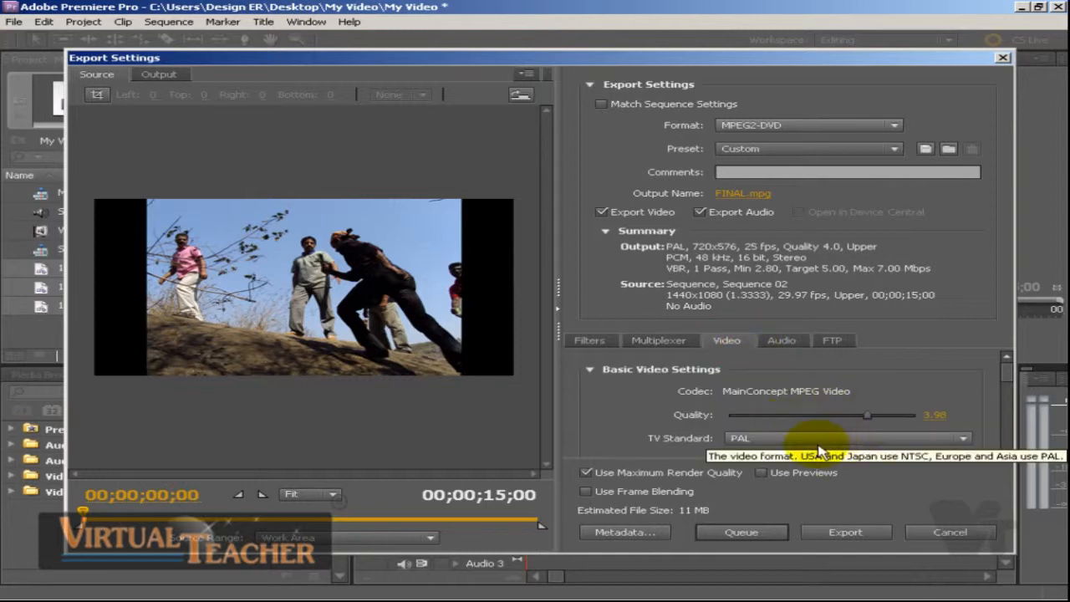
left_click(816, 443)
left_click(800, 468)
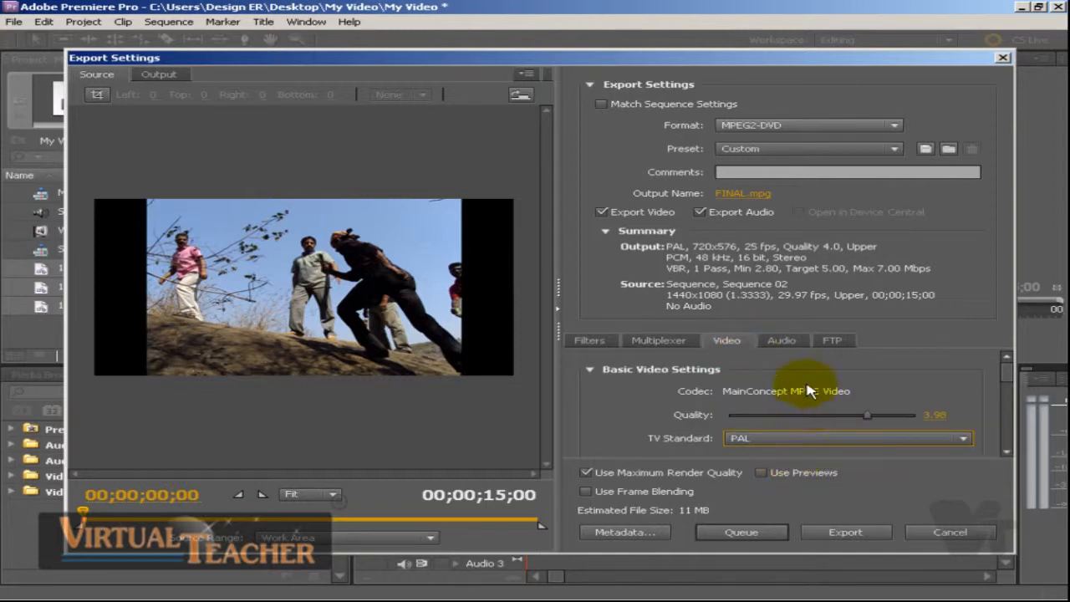
Set the audio format to Dolby Digital and export Sequence 02.
left_click(781, 341)
left_click(745, 390)
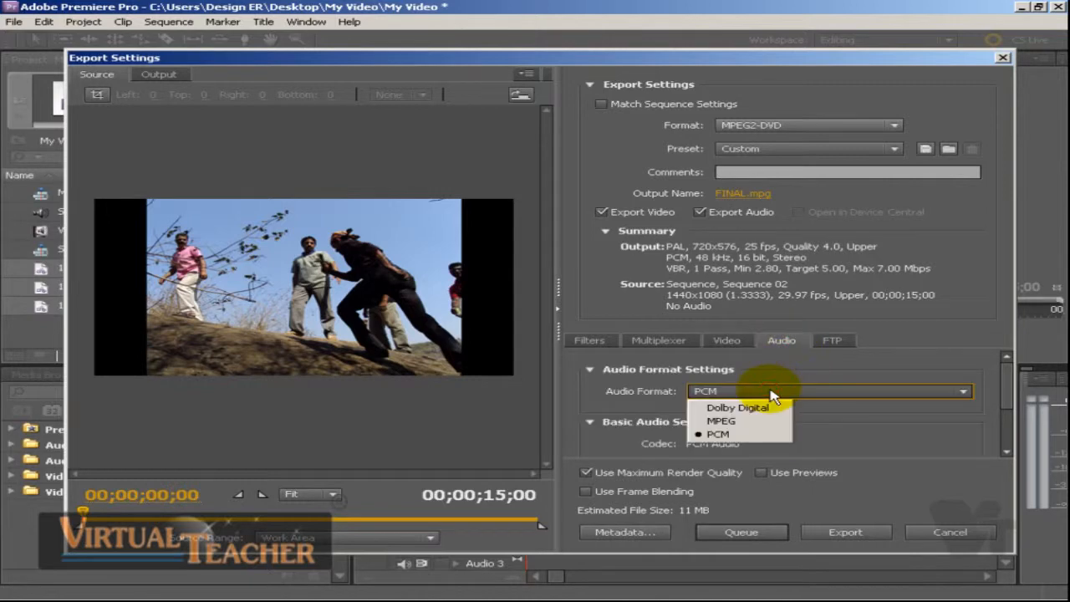
left_click(762, 436)
left_click(745, 392)
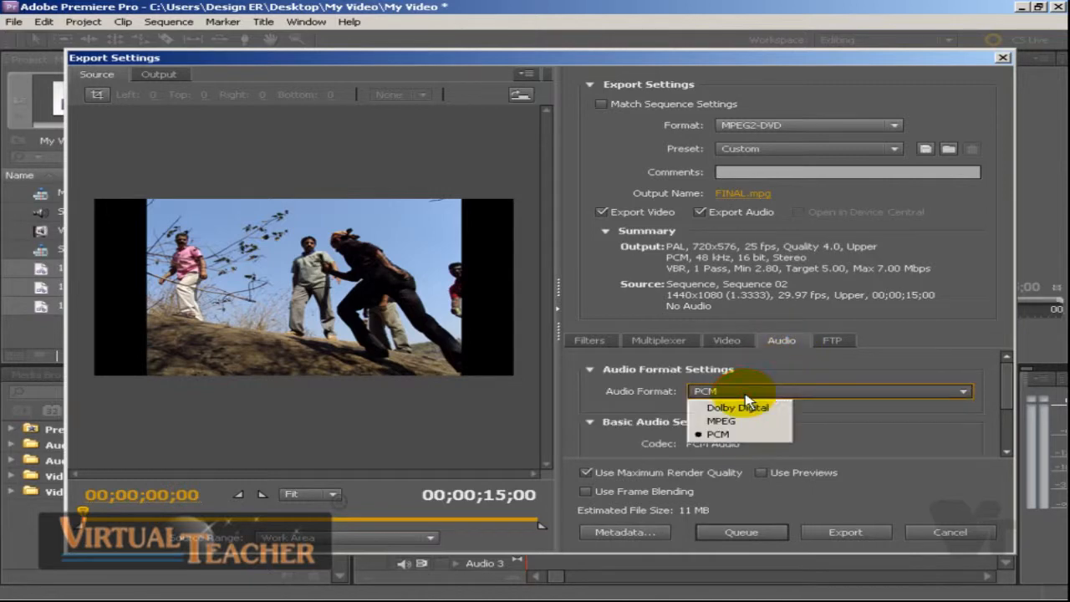
left_click(748, 407)
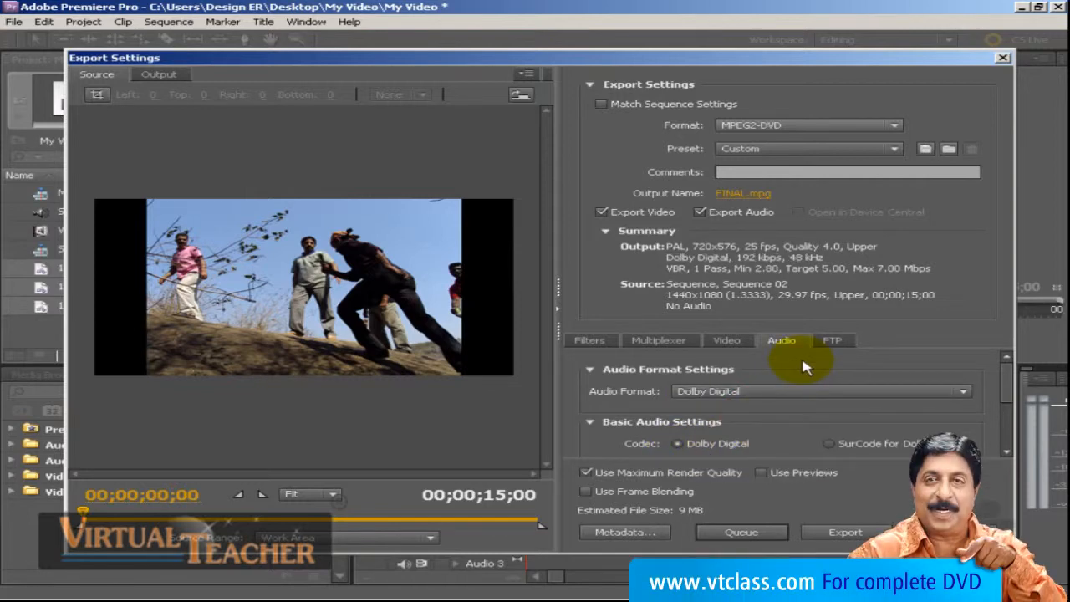
left_click(845, 532)
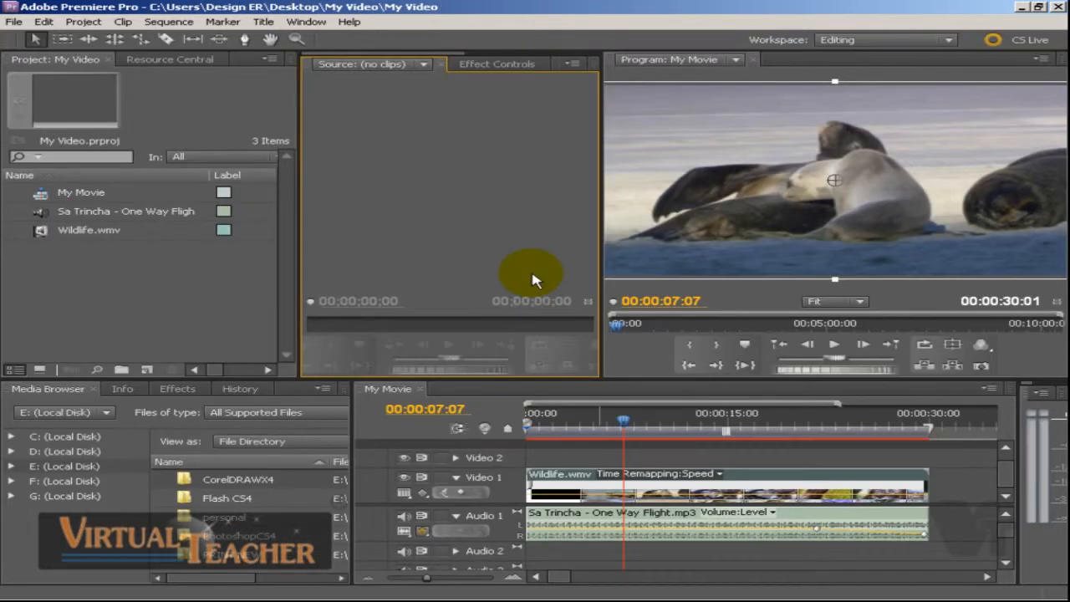
Open the media export settings for the My Movie sequence.
left_click(14, 20)
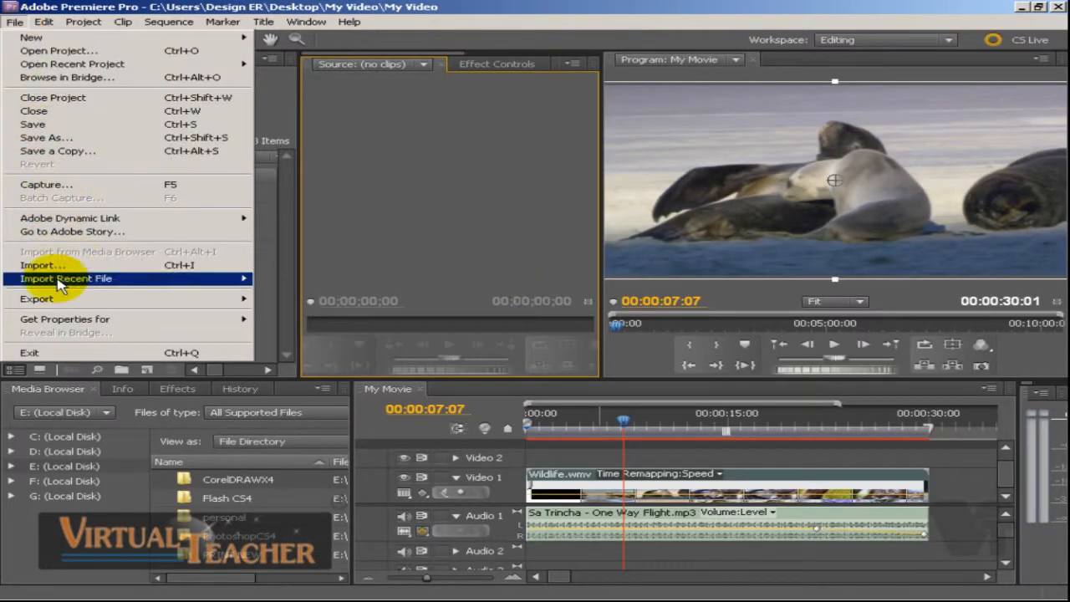
mouse_move(63, 299)
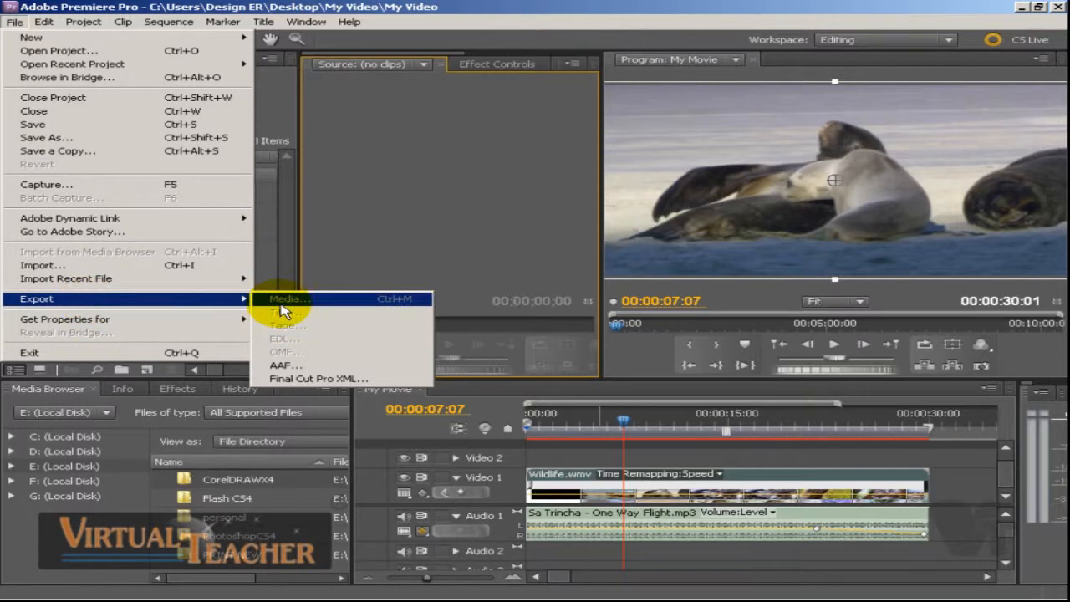